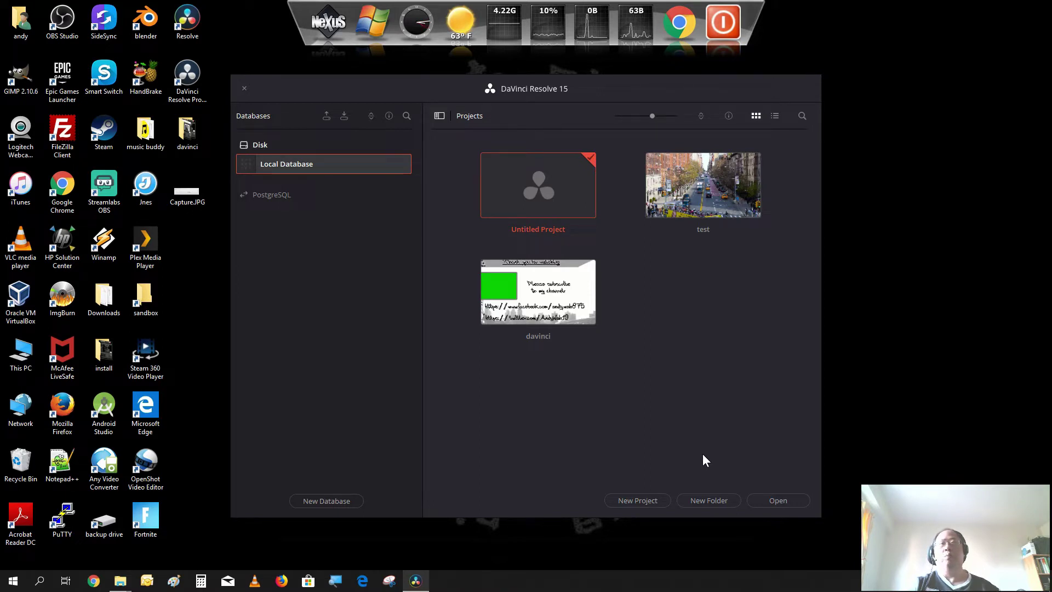
Step: Create a project folder named "work" and move the davinci and test projects into it
{"action": "left_click", "coordinate": [711, 499]}
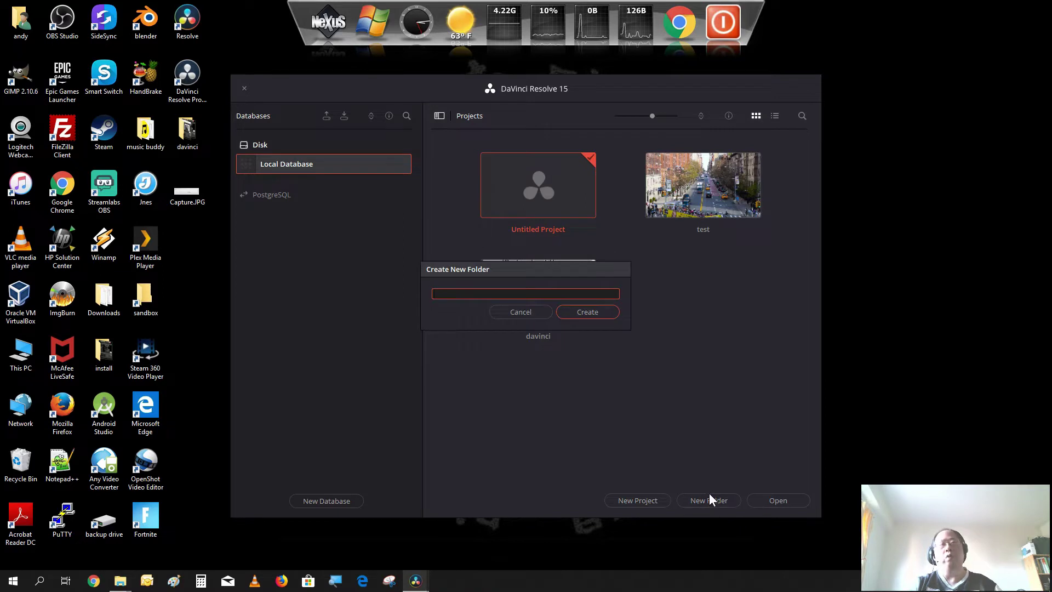
{"action": "type", "text": "work"}
{"action": "key", "text": "Return"}
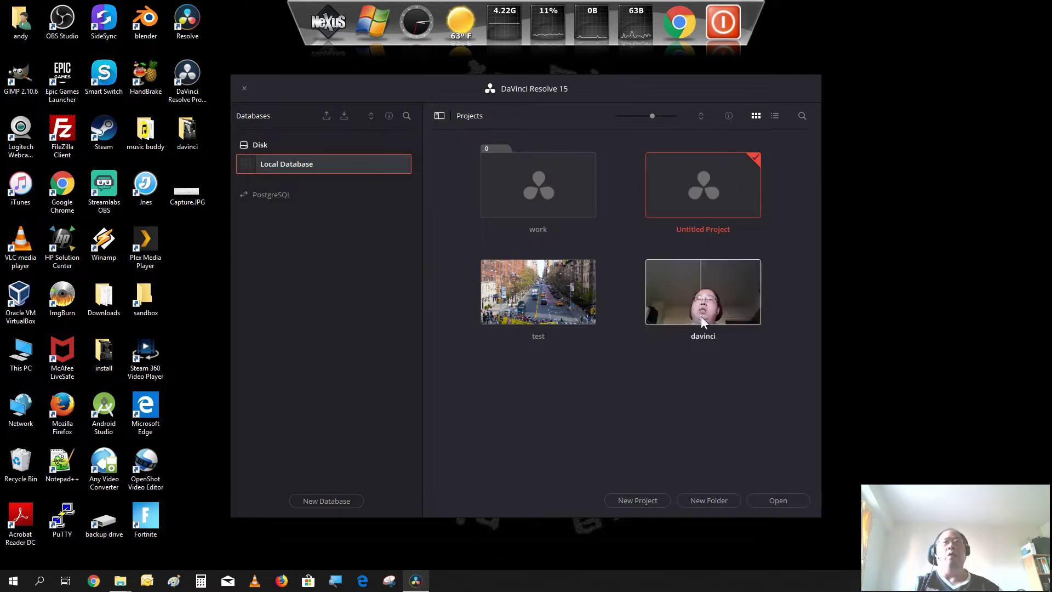
{"action": "left_click_drag", "start_coordinate": [702, 317], "coordinate": [530, 191]}
{"action": "left_click_drag", "start_coordinate": [546, 315], "coordinate": [550, 201]}
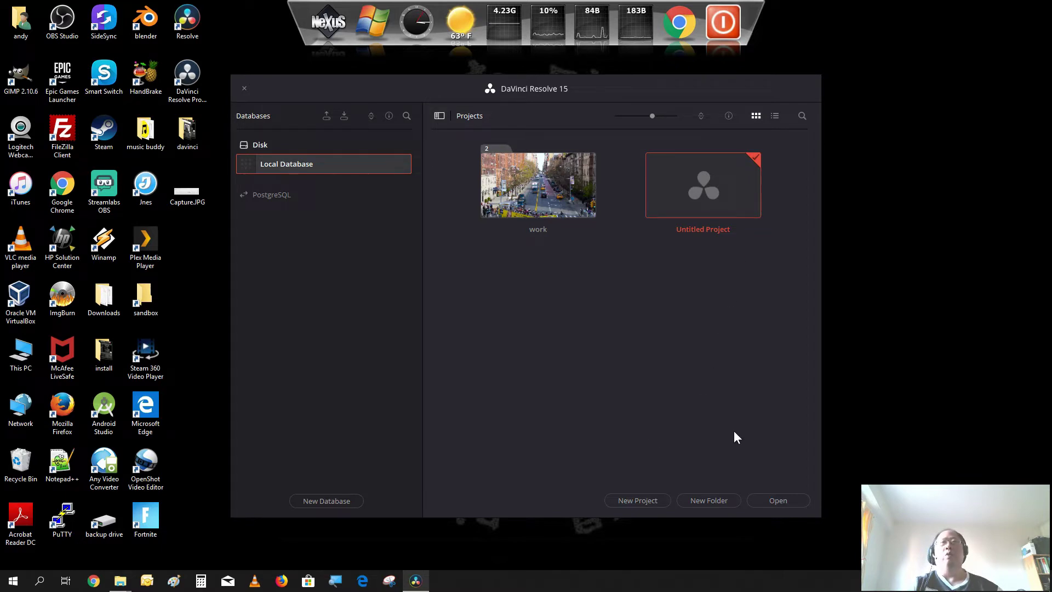
Step: In the Untitled Project's settings, set the timeline resolution to 1920 x 1080 HD and the timeline frame rate to 29.97
{"action": "right_click", "coordinate": [705, 189]}
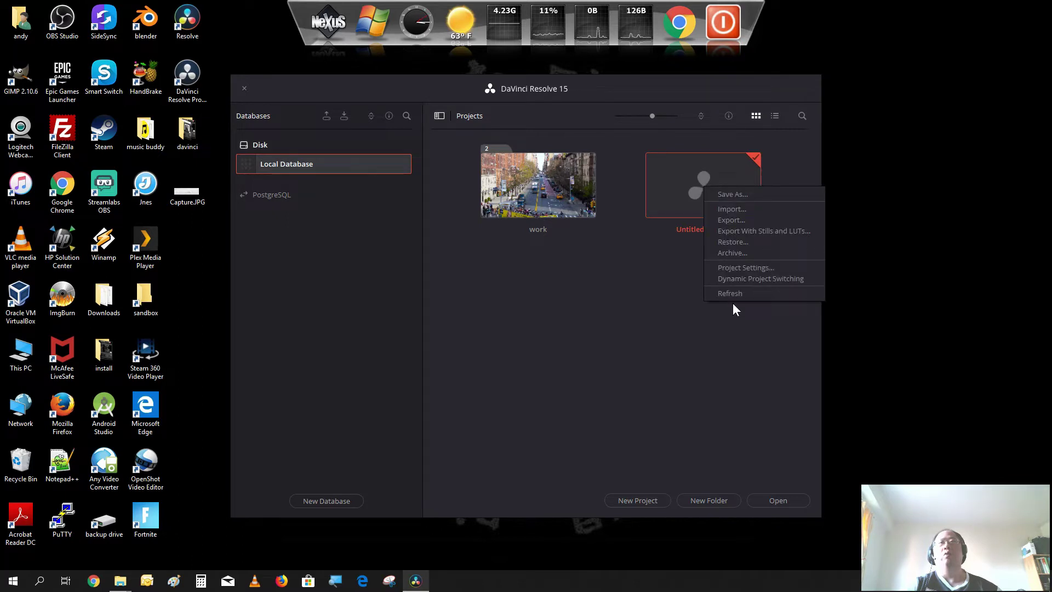
{"action": "left_click", "coordinate": [731, 268]}
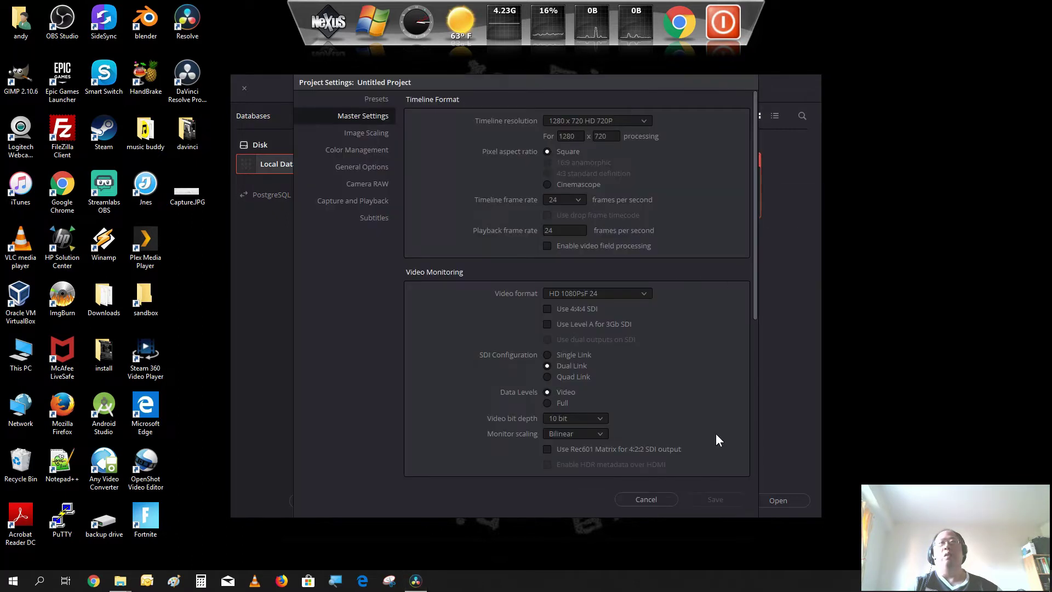
{"action": "left_click", "coordinate": [638, 117]}
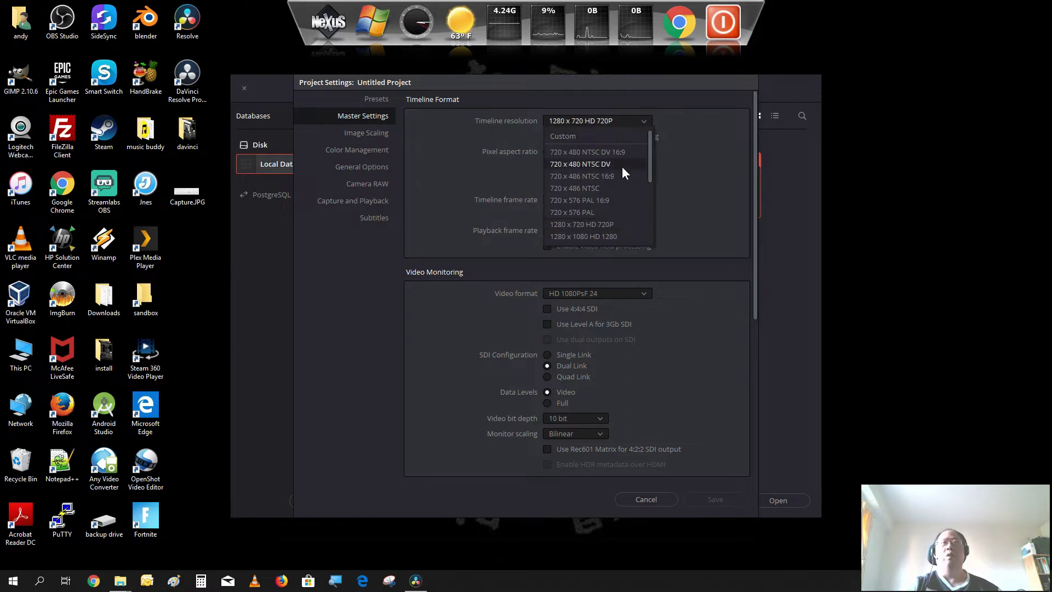
{"action": "scroll", "coordinate": [614, 219], "scroll_direction": "down", "scroll_amount": 2}
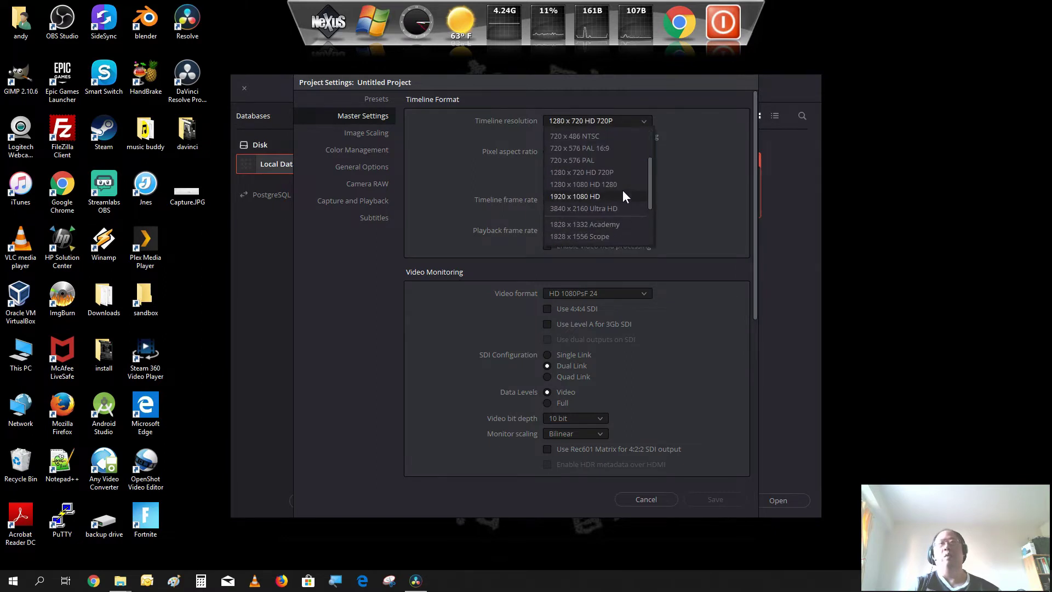
{"action": "left_click", "coordinate": [623, 193]}
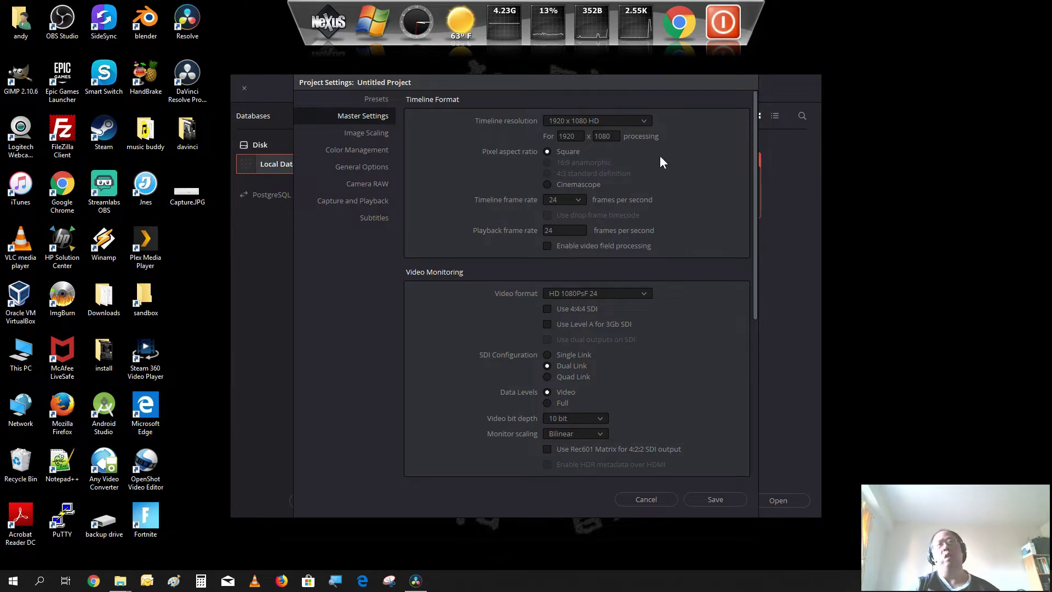
{"action": "left_click", "coordinate": [567, 202]}
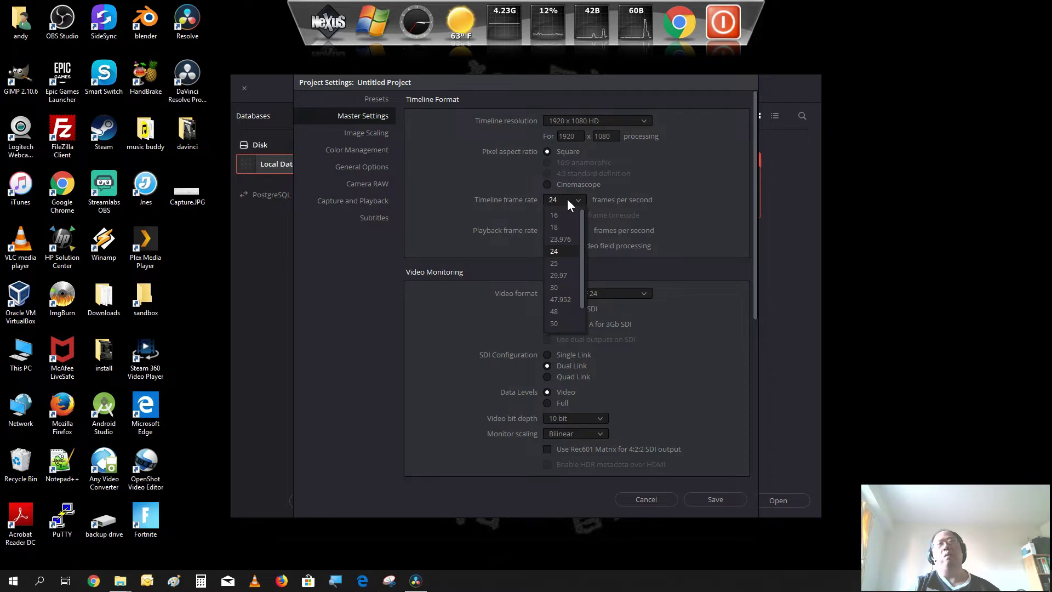
{"action": "left_click", "coordinate": [564, 275]}
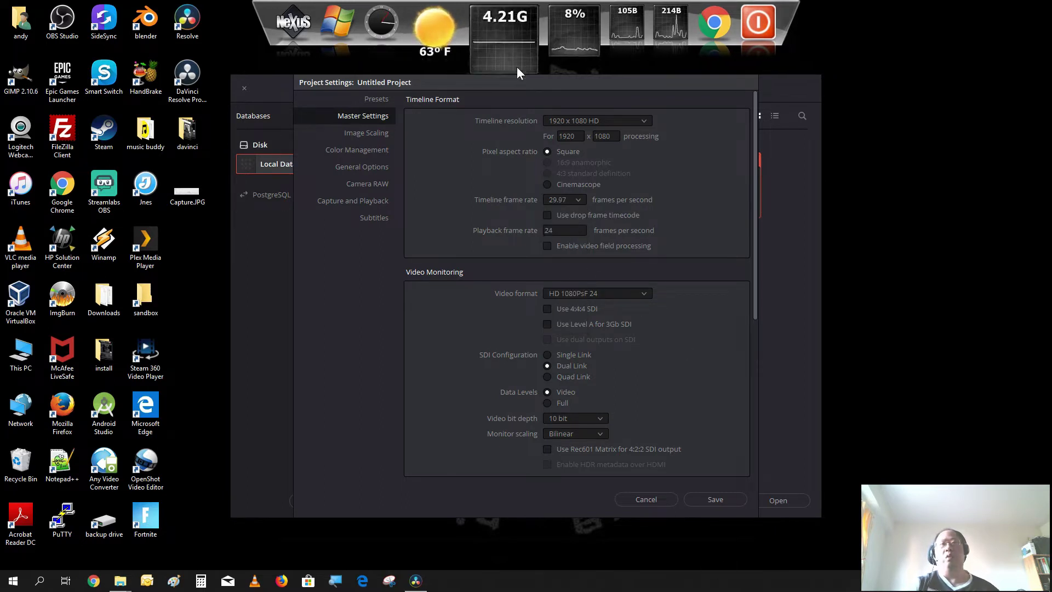
Step: Set the video monitoring format to HD 1080p 29.97 and save the project settings
{"action": "left_click", "coordinate": [627, 293]}
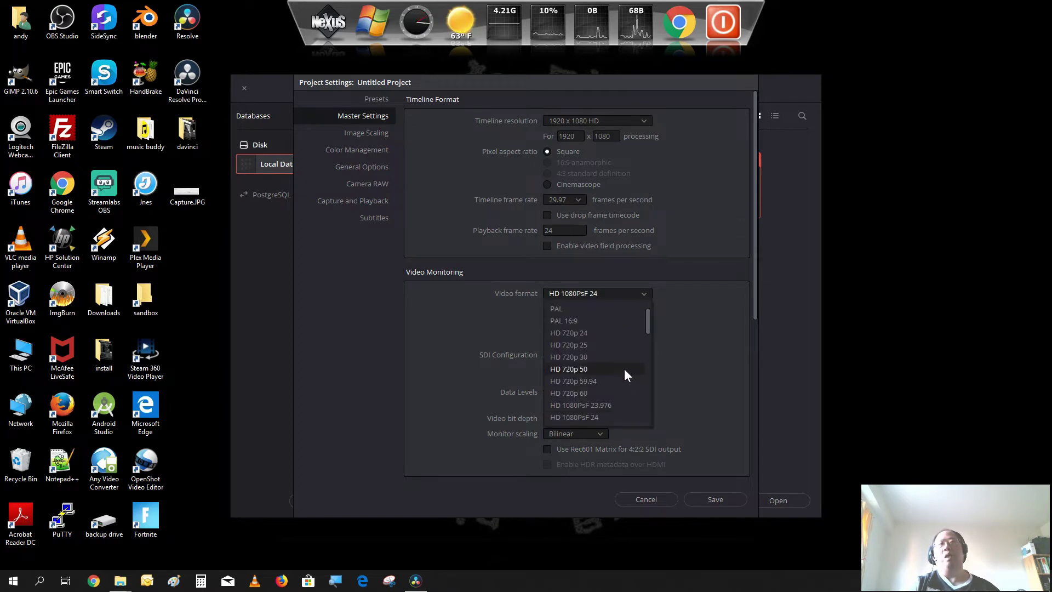
{"action": "scroll", "coordinate": [625, 359], "scroll_direction": "down", "scroll_amount": 2}
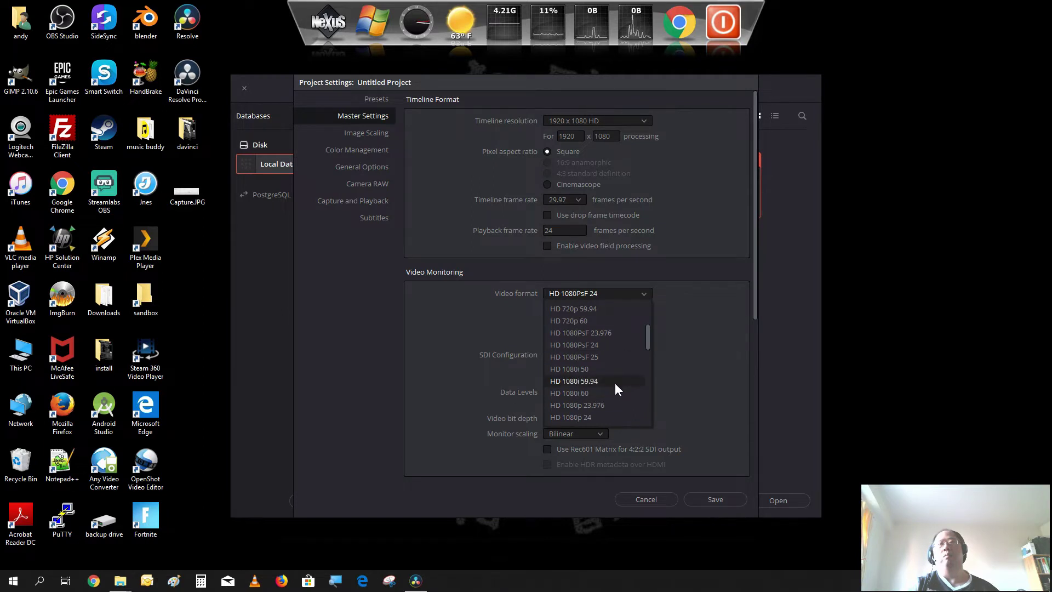
{"action": "scroll", "coordinate": [616, 372], "scroll_direction": "down", "scroll_amount": 3}
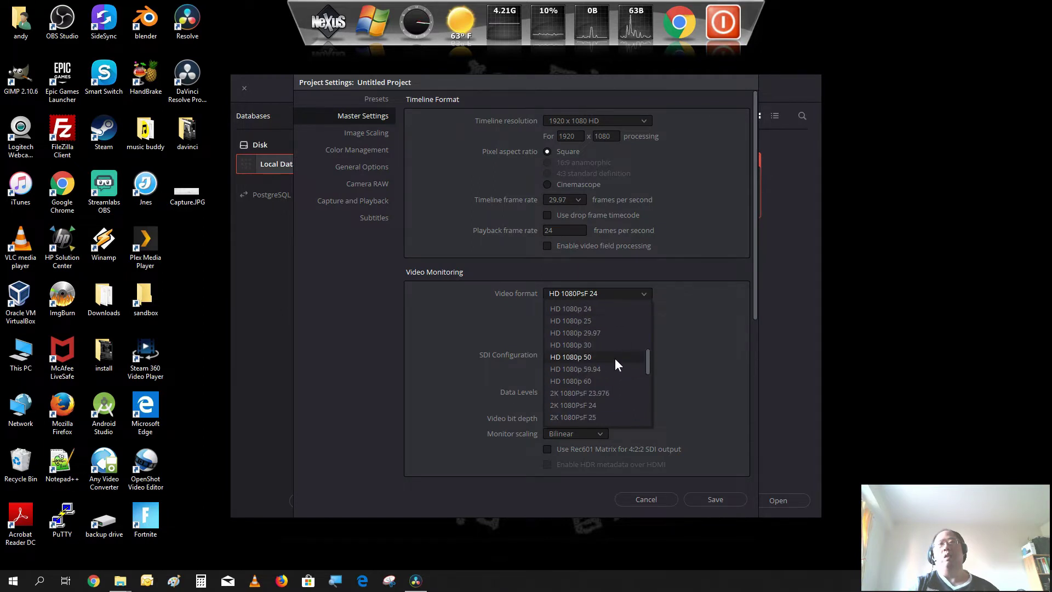
{"action": "left_click", "coordinate": [601, 331]}
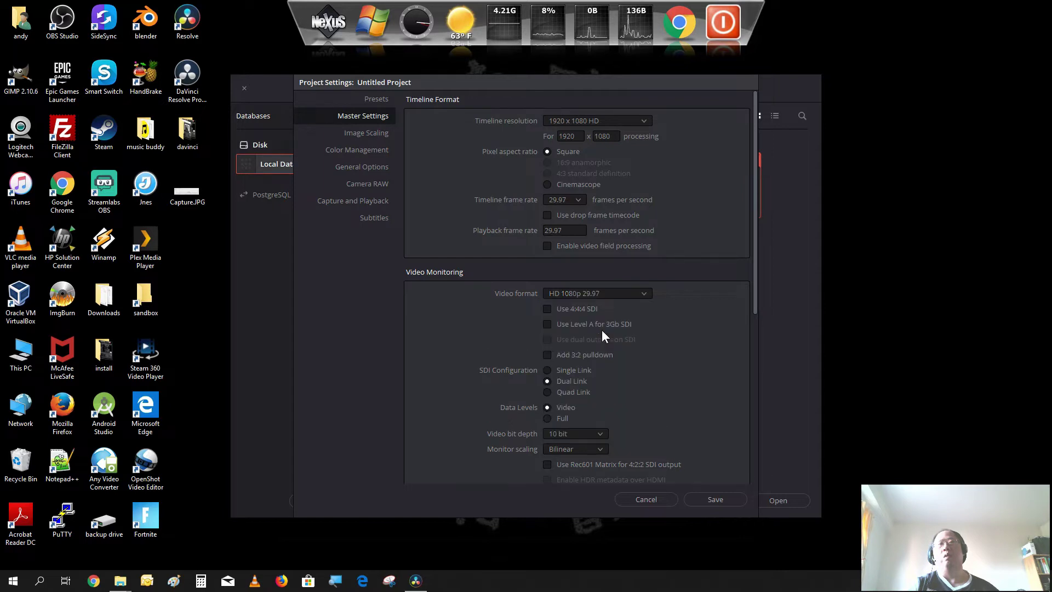
{"action": "left_click", "coordinate": [721, 496]}
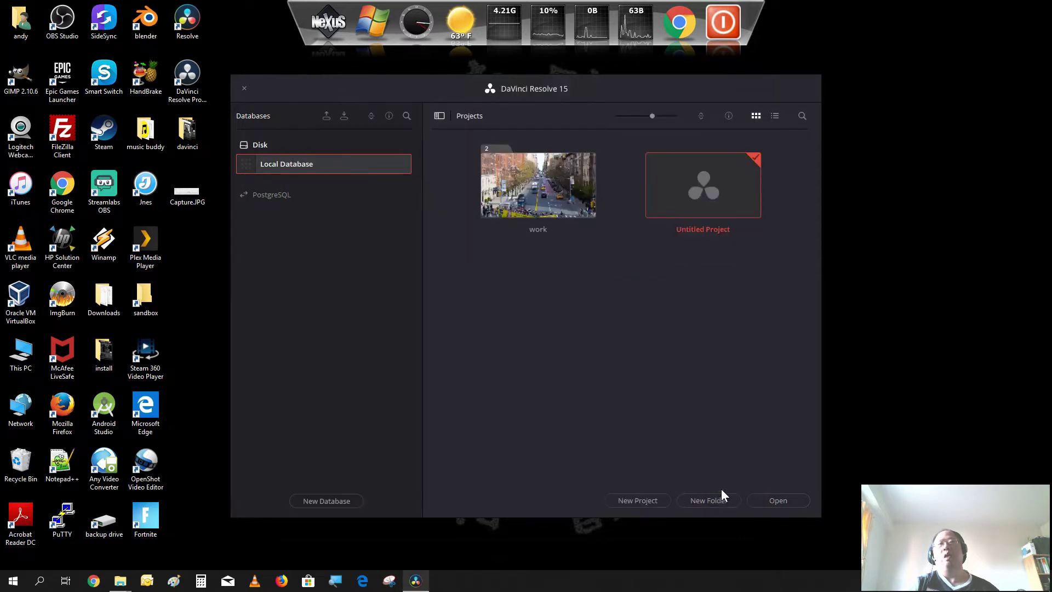
Step: Open the Untitled Project and save it under the name "test"
{"action": "double_click", "coordinate": [712, 203]}
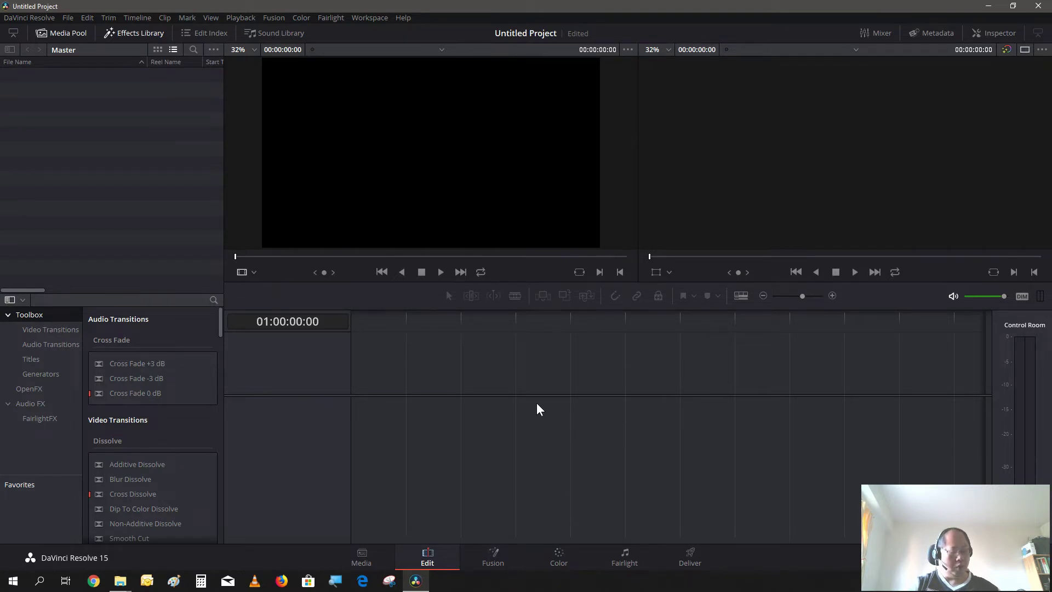
{"action": "key", "text": "ctrl+s"}
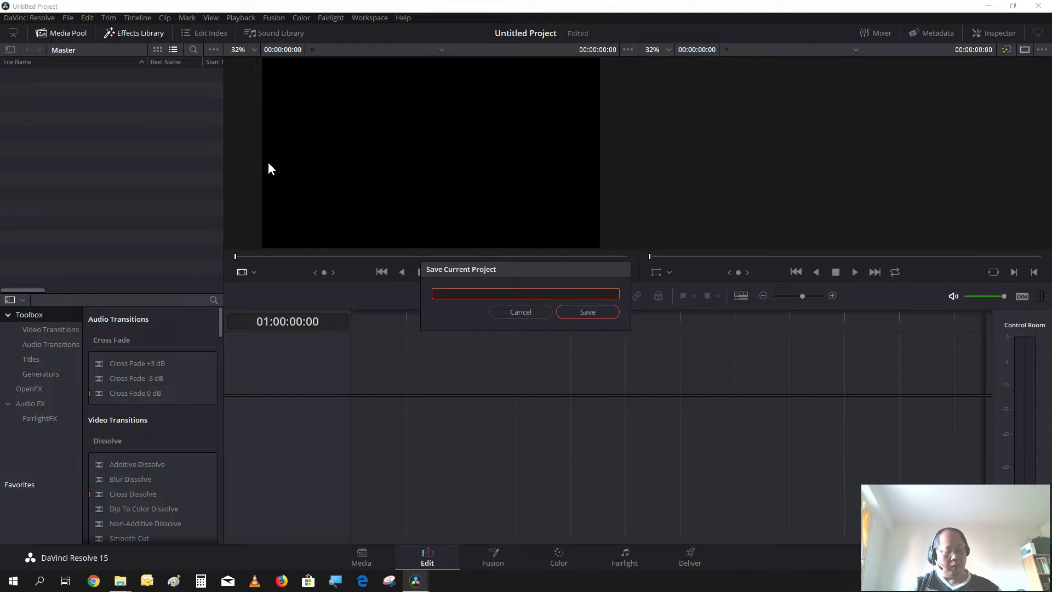
{"action": "type", "text": "test"}
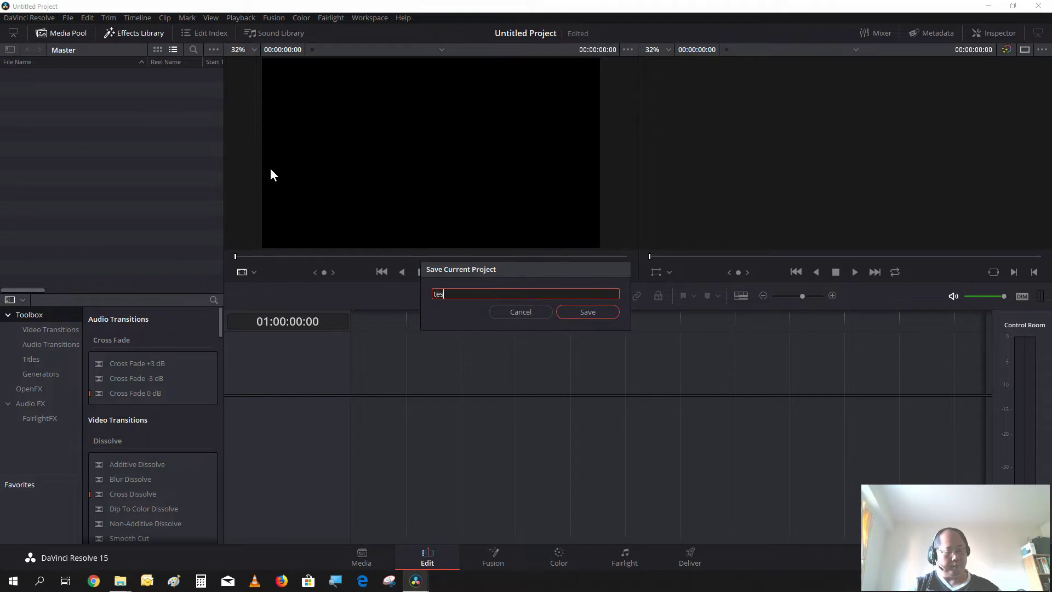
{"action": "left_click", "coordinate": [574, 316]}
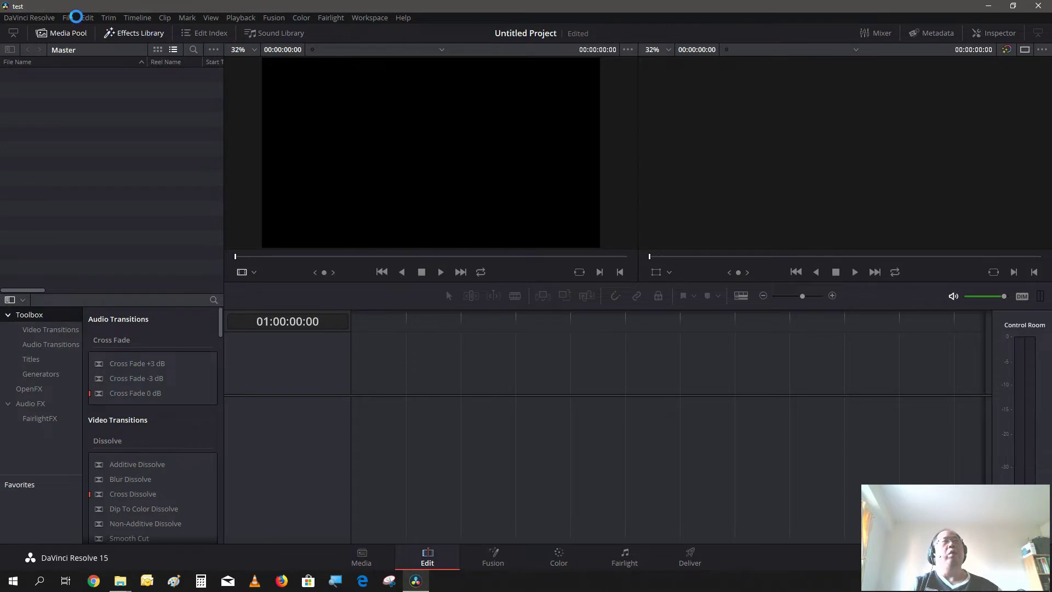
{"action": "left_click", "coordinate": [72, 18]}
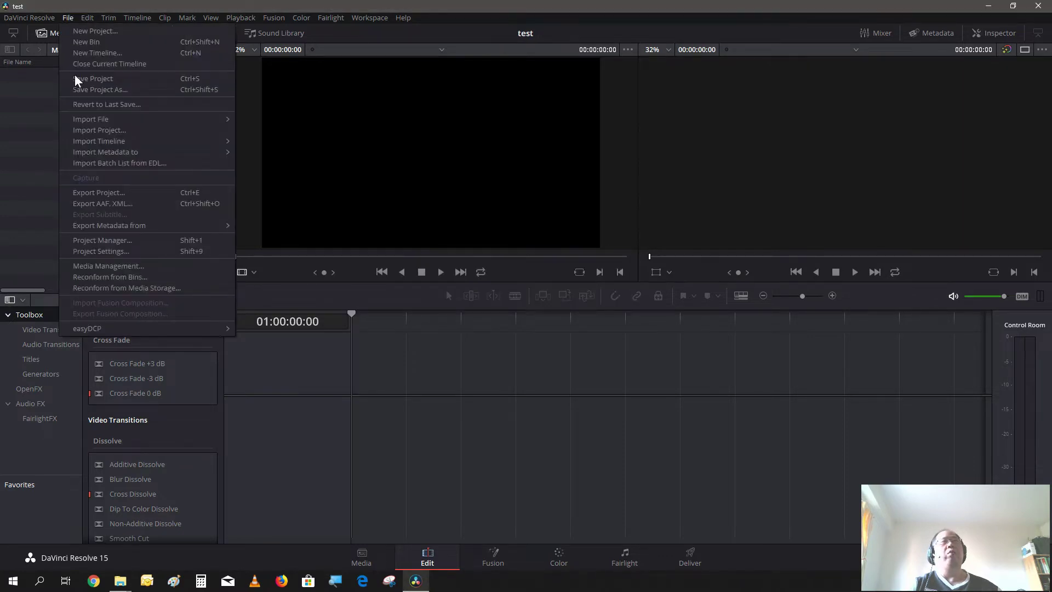
{"action": "left_click", "coordinate": [513, 409]}
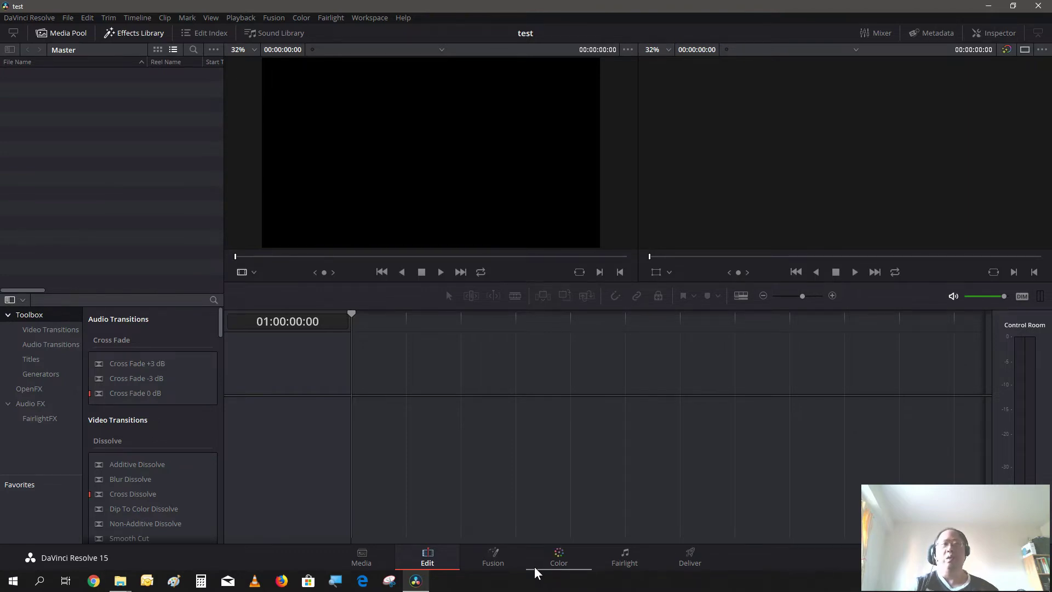
Step: On the Media page, browse the C: drive's media storage to the user's Downloads folder
{"action": "left_click", "coordinate": [355, 557]}
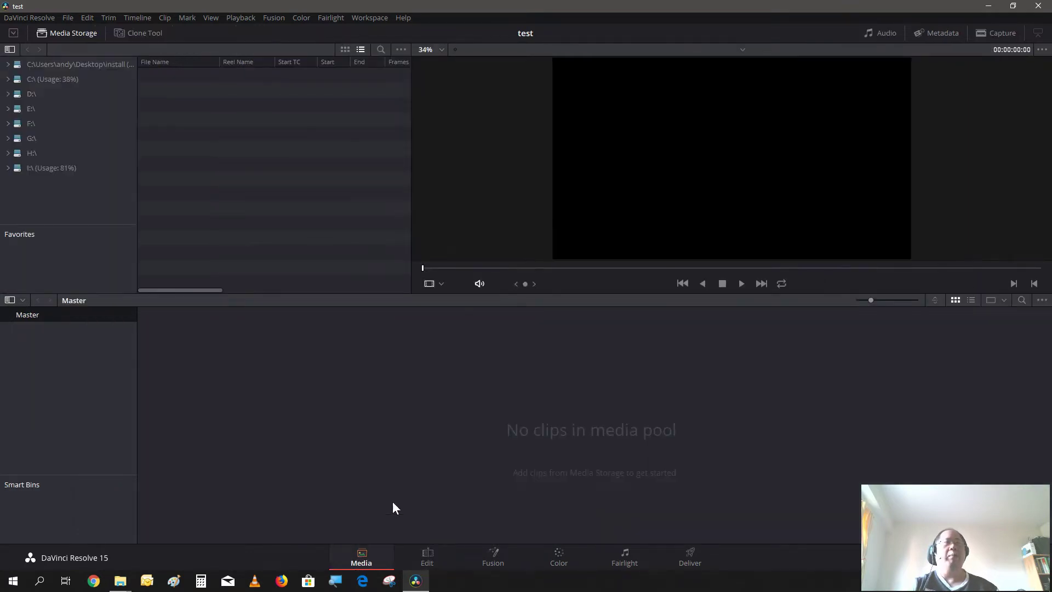
{"action": "left_click", "coordinate": [51, 80]}
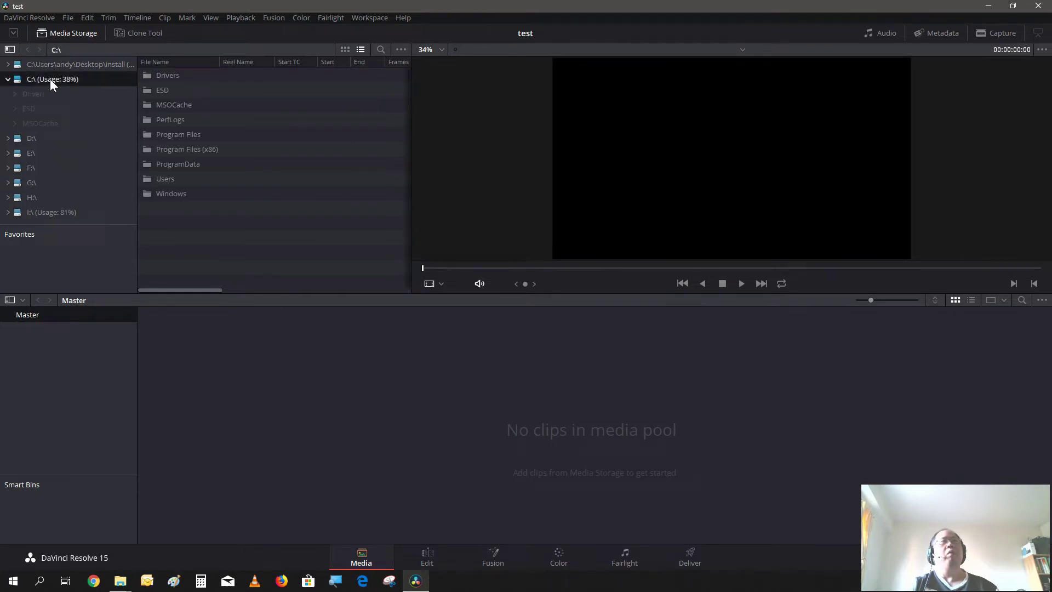
{"action": "double_click", "coordinate": [173, 179]}
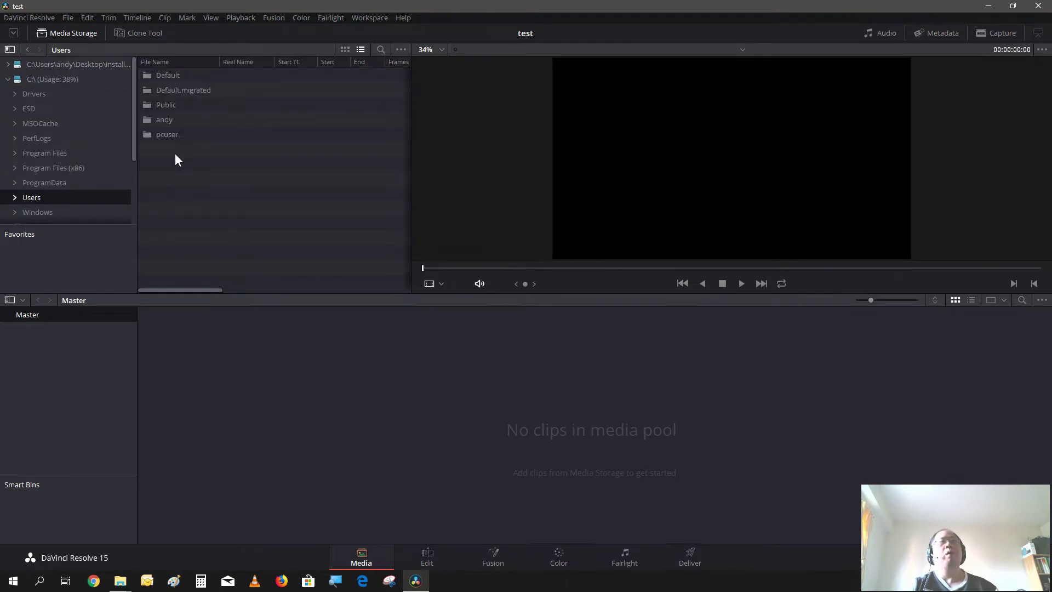
{"action": "double_click", "coordinate": [163, 118]}
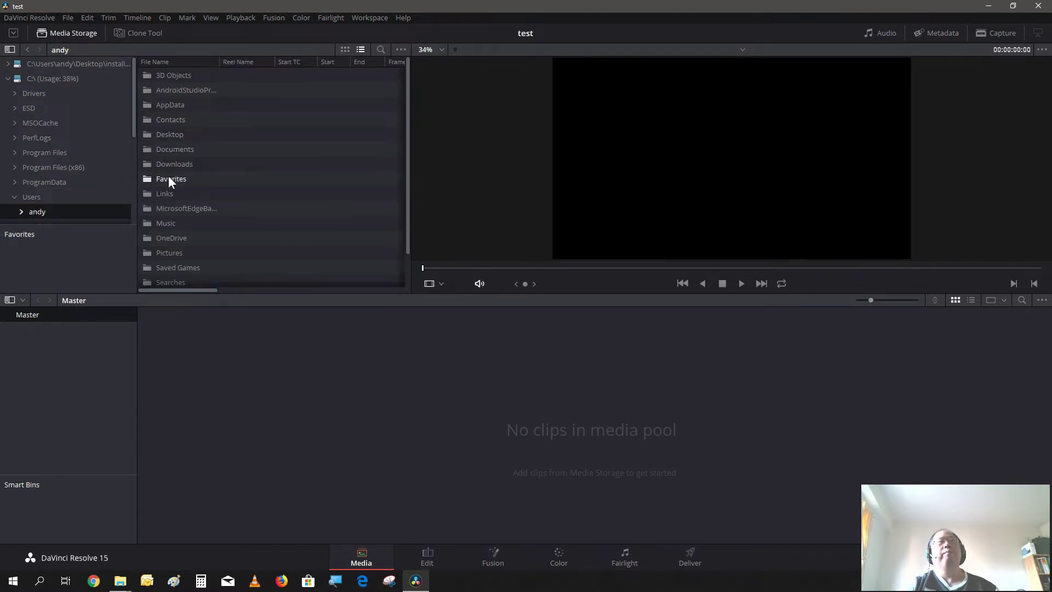
{"action": "double_click", "coordinate": [169, 159]}
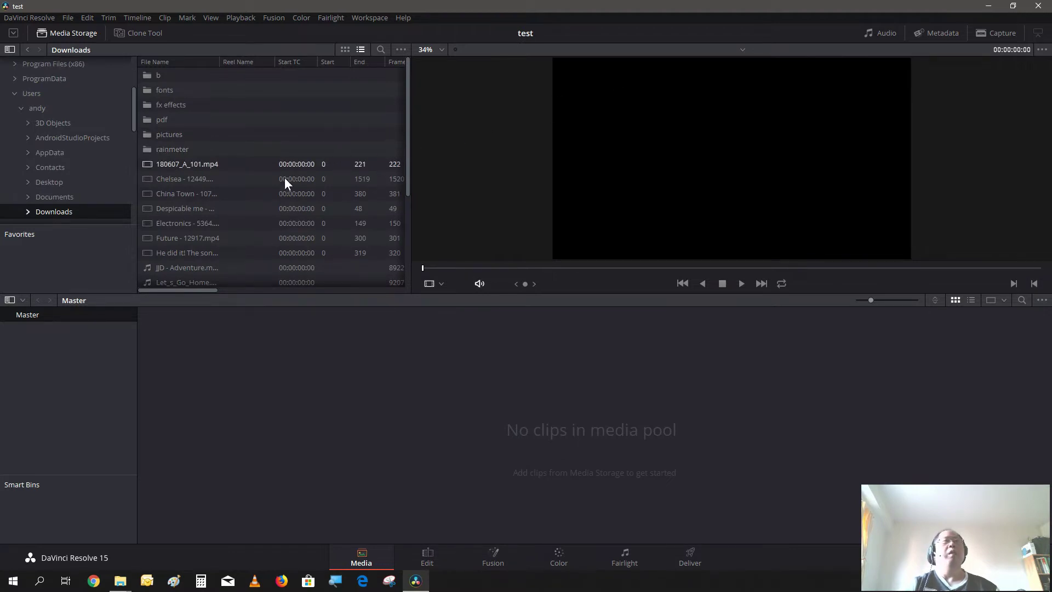
Step: Preview the clip 180607_A_101.mp4 by playing it and jumping to a point about two-thirds through
{"action": "left_click", "coordinate": [240, 165]}
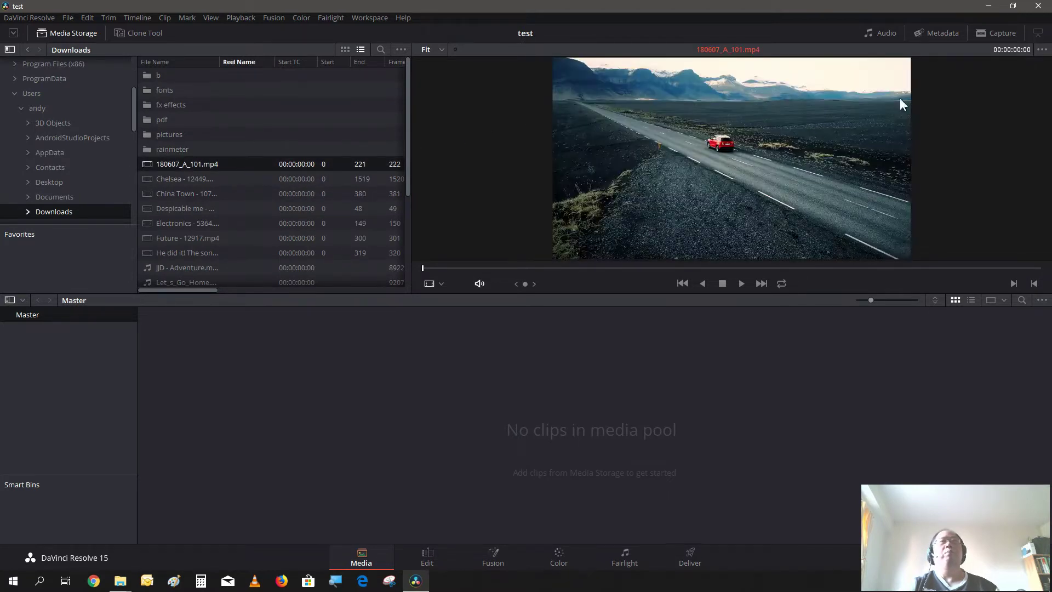
{"action": "left_click", "coordinate": [740, 283]}
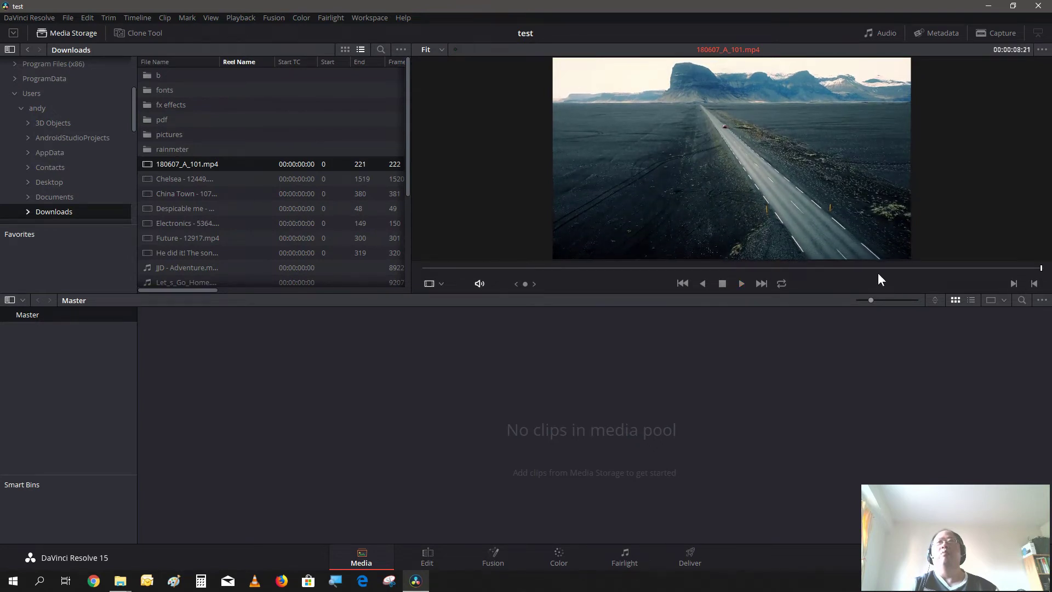
{"action": "left_click", "coordinate": [859, 268]}
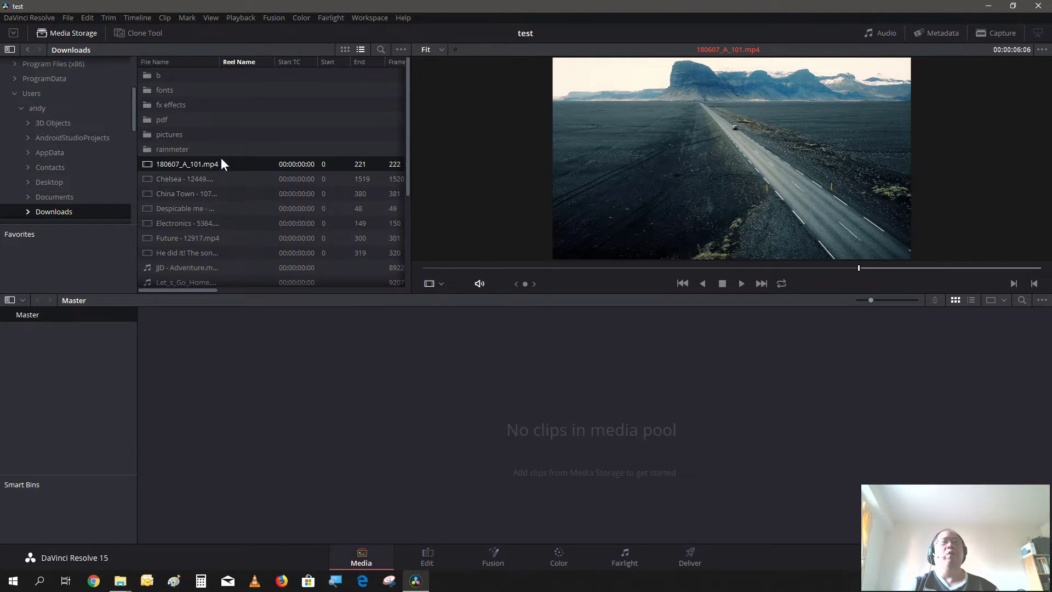
Step: Add 180607_A_101.mp4, Chelsea - 12449.mp4 and JJD - Adventure.mp3 to the media pool, keeping the project's frame rate
{"action": "left_click_drag", "start_coordinate": [220, 160], "coordinate": [263, 330]}
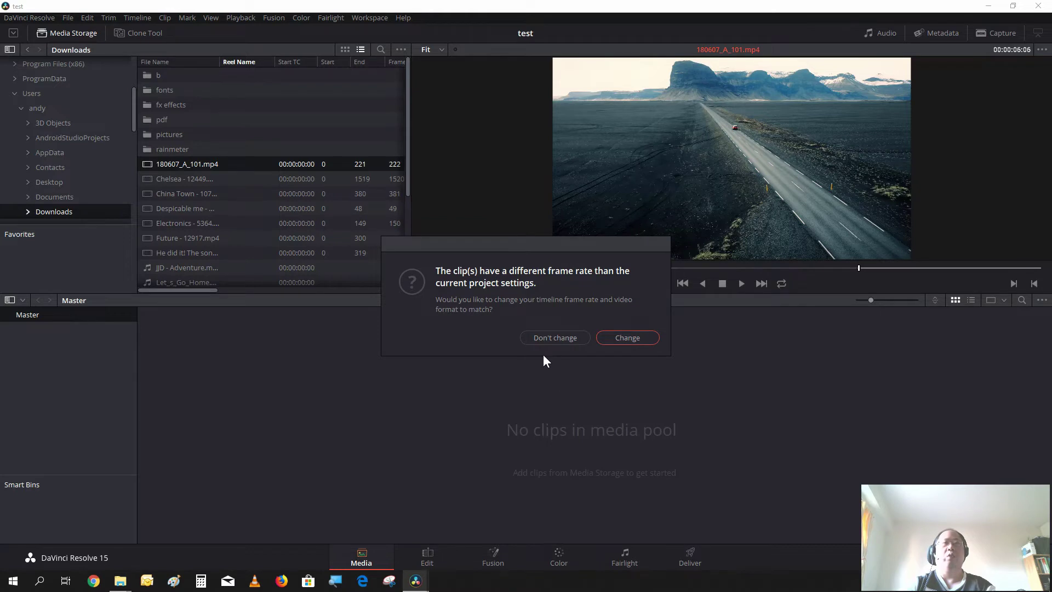
{"action": "left_click", "coordinate": [548, 337]}
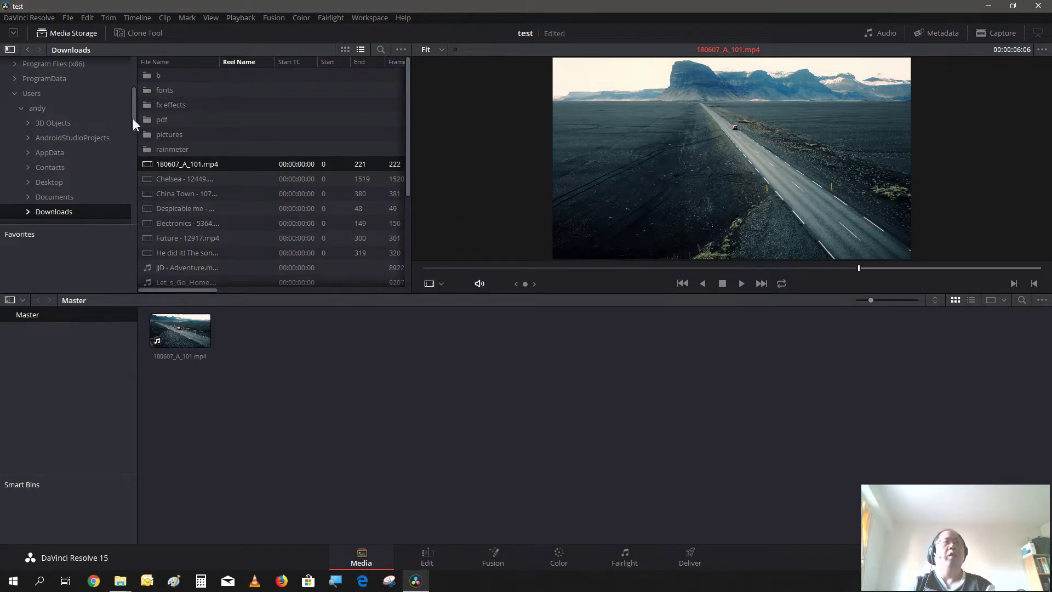
{"action": "left_click", "coordinate": [195, 179]}
{"action": "left_click_drag", "start_coordinate": [195, 178], "coordinate": [368, 385]}
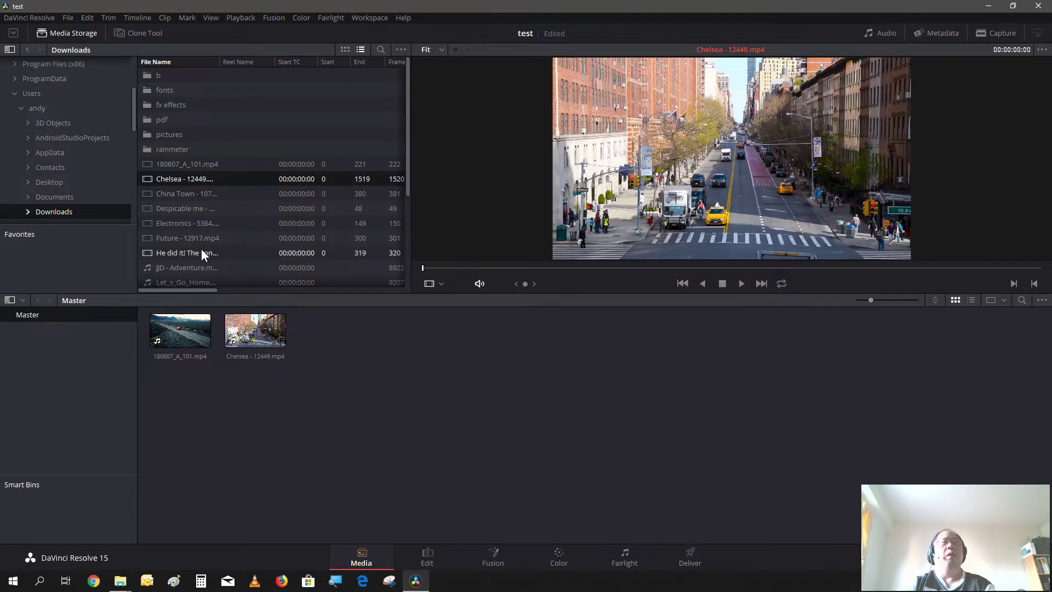
{"action": "left_click", "coordinate": [212, 268]}
{"action": "left_click_drag", "start_coordinate": [347, 371], "coordinate": [348, 366]}
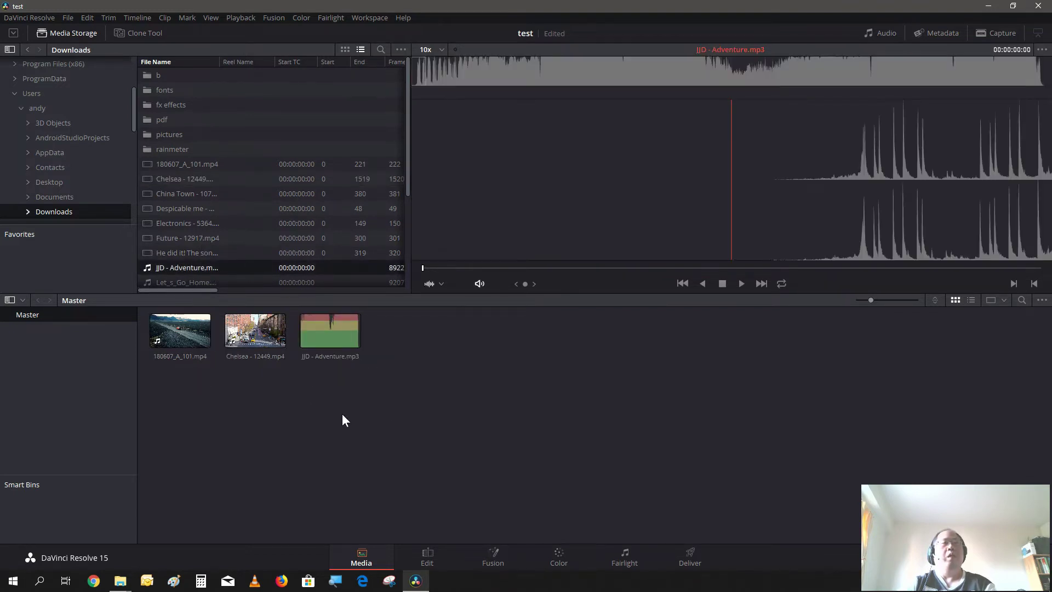
Step: On the Edit page, add Marlboro_Lite.mp3 and China Town - 10788.mp4 to the media pool from File Explorer's Downloads folder
{"action": "left_click", "coordinate": [432, 558]}
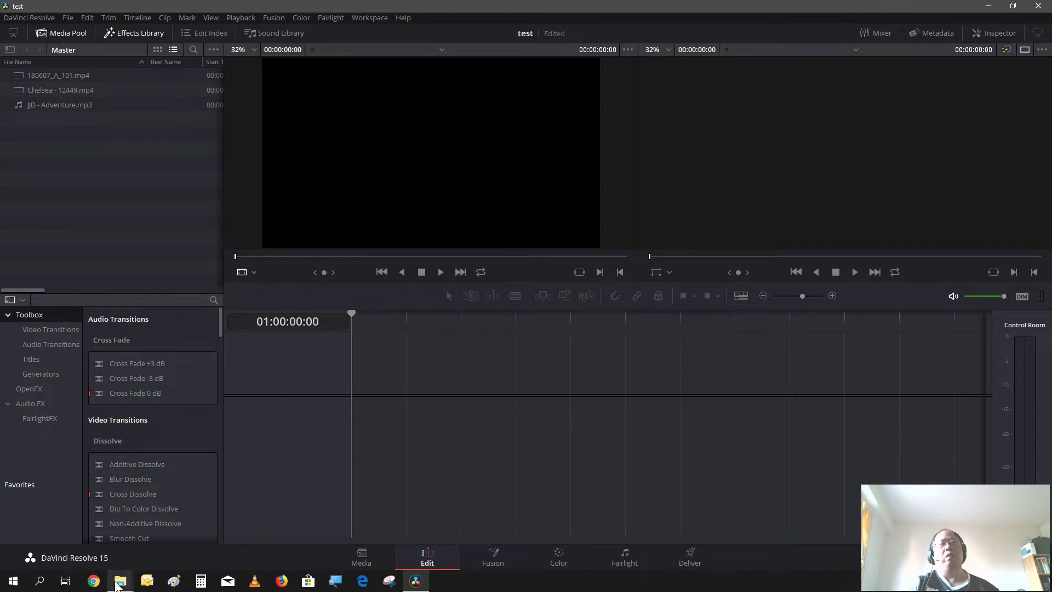
{"action": "mouse_move", "coordinate": [116, 585]}
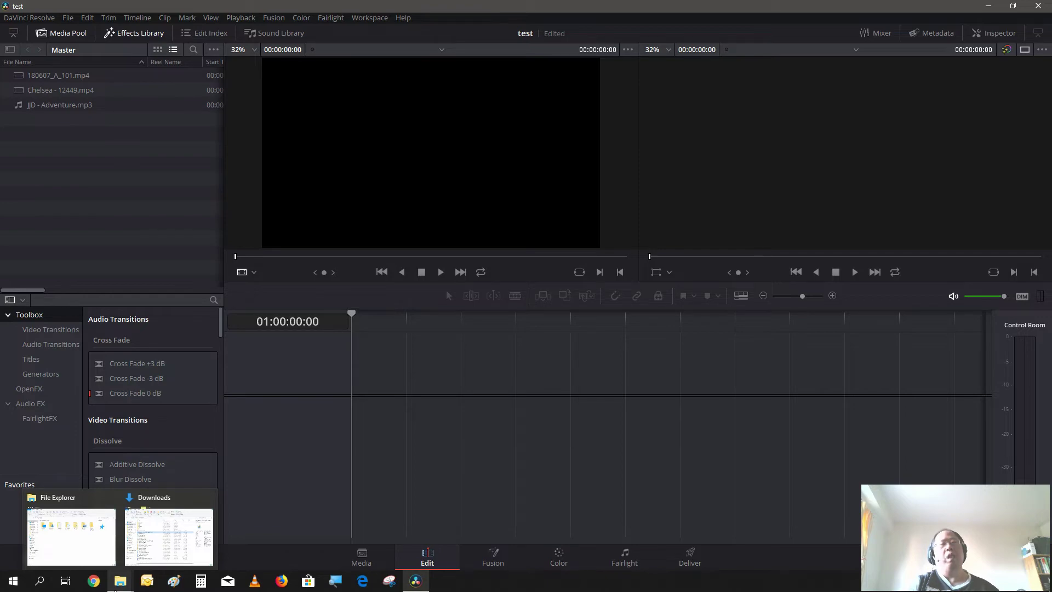
{"action": "left_click", "coordinate": [117, 585]}
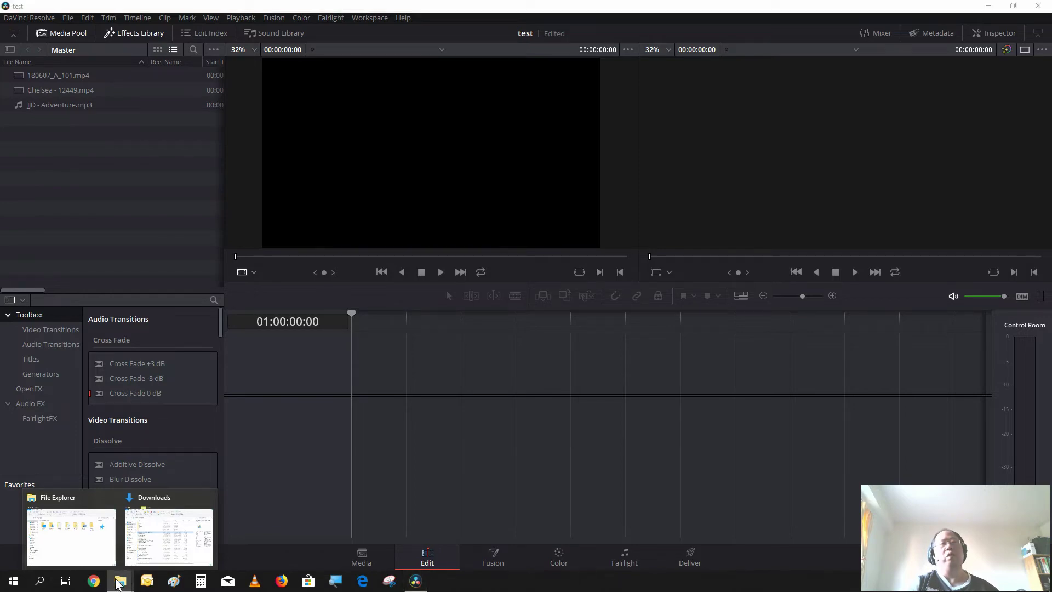
{"action": "left_click", "coordinate": [156, 530]}
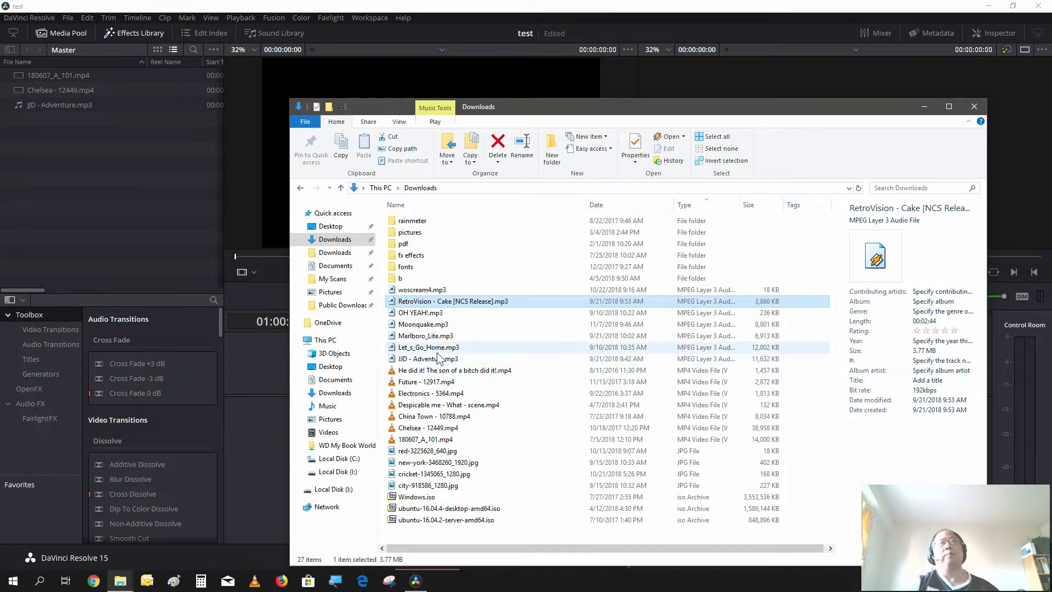
{"action": "left_click_drag", "start_coordinate": [438, 336], "coordinate": [181, 241]}
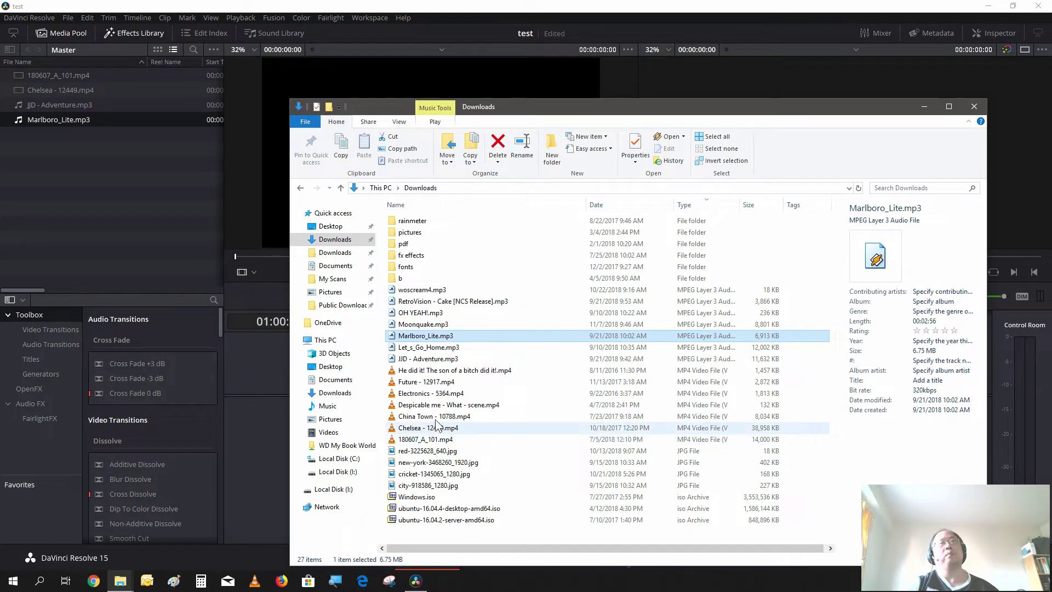
{"action": "left_click_drag", "start_coordinate": [431, 432], "coordinate": [165, 238]}
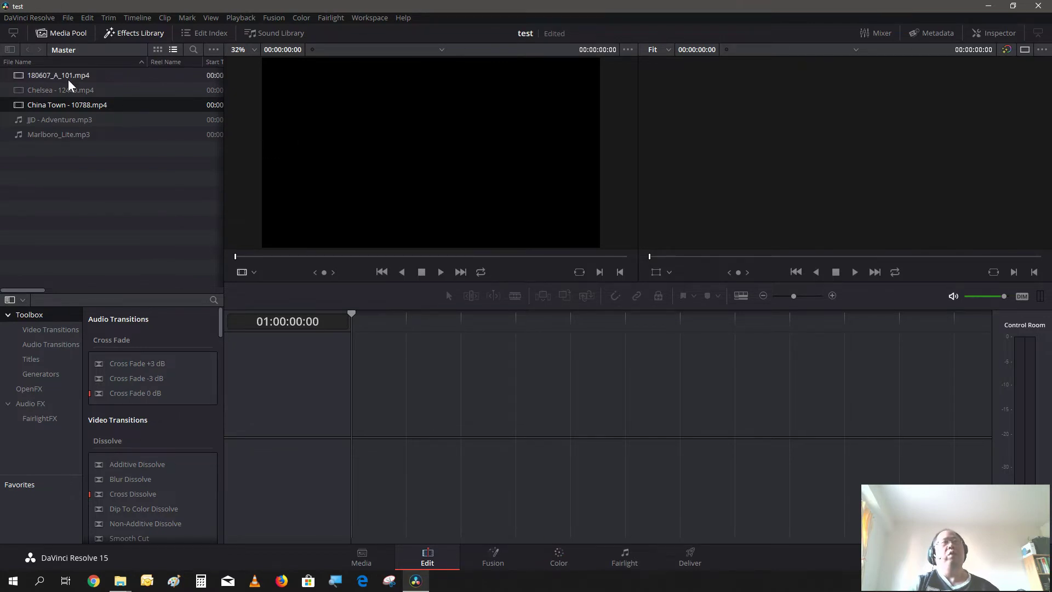
Step: Mark 180607_A_101.mp4 in at 00:00:01:14 and out at 00:00:08:12 in the source viewer, and place that range at the timeline's start
{"action": "left_click_drag", "start_coordinate": [69, 80], "coordinate": [277, 171]}
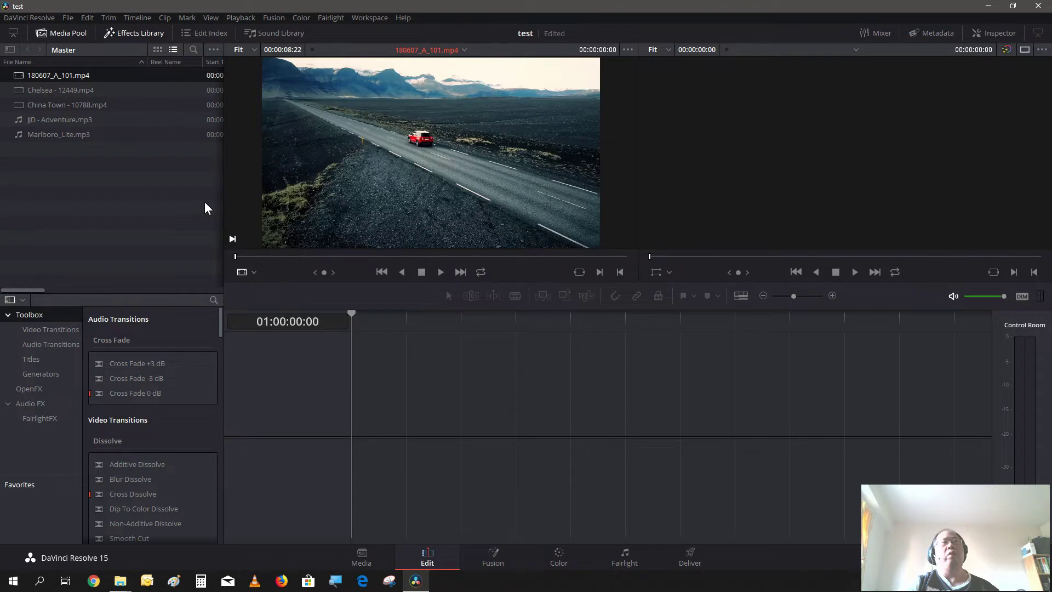
{"action": "left_click", "coordinate": [304, 256]}
{"action": "left_click", "coordinate": [603, 273]}
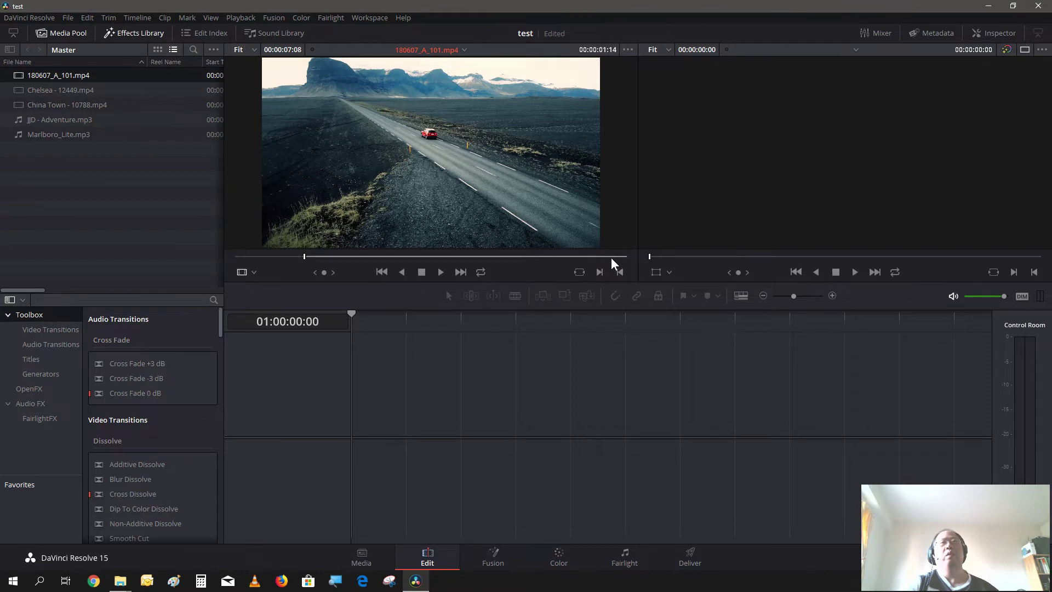
{"action": "left_click", "coordinate": [610, 257]}
{"action": "left_click", "coordinate": [620, 272]}
{"action": "left_click_drag", "start_coordinate": [474, 175], "coordinate": [352, 388]}
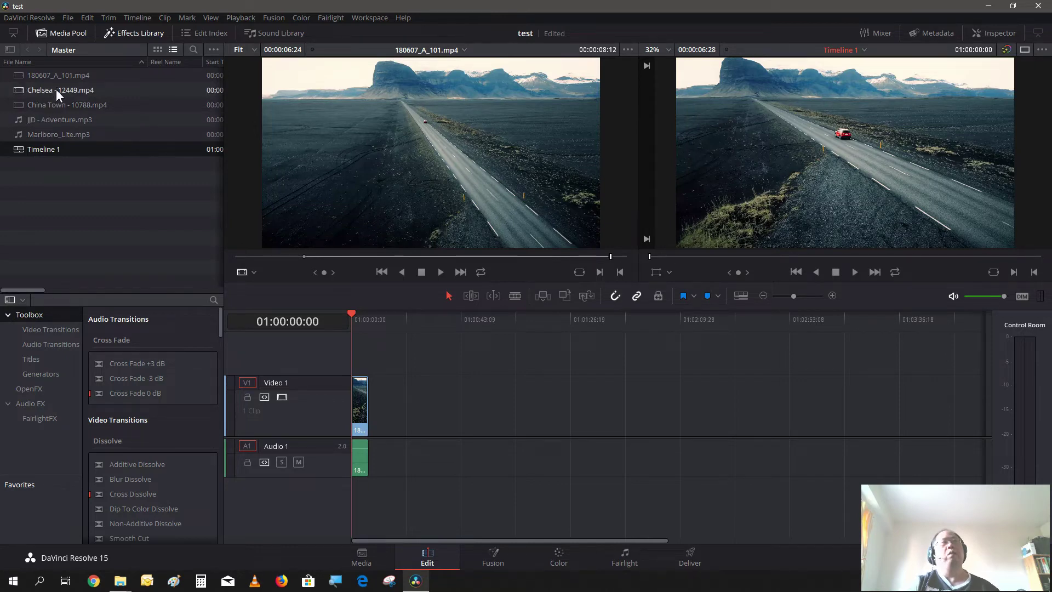
Step: Add Chelsea - 12449.mp4 to Video 1 directly after the 180607_A_101.mp4 clip
{"action": "left_click_drag", "start_coordinate": [57, 92], "coordinate": [375, 425]}
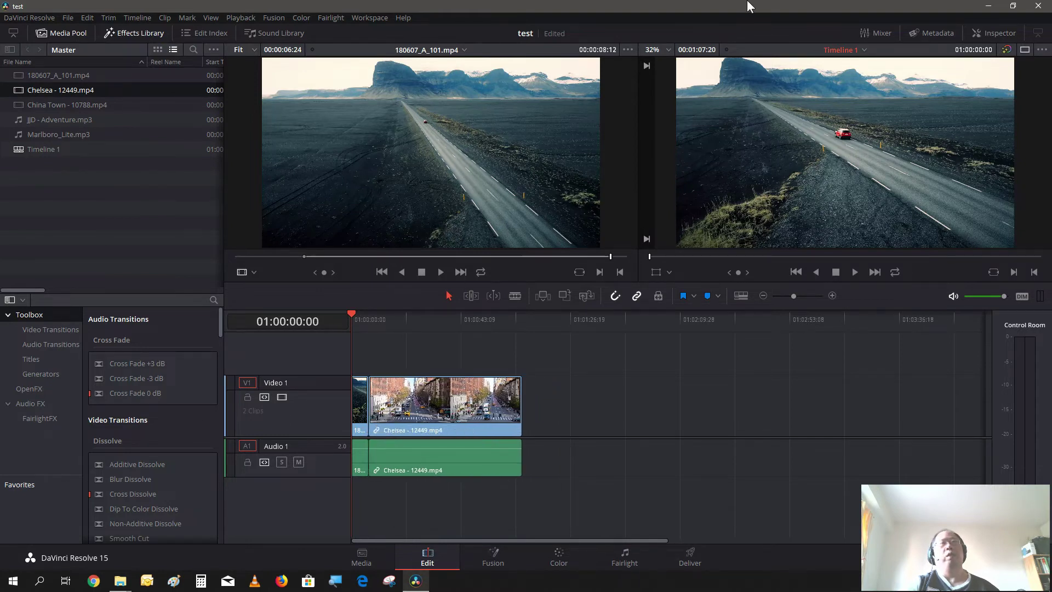
{"action": "left_click", "coordinate": [765, 296]}
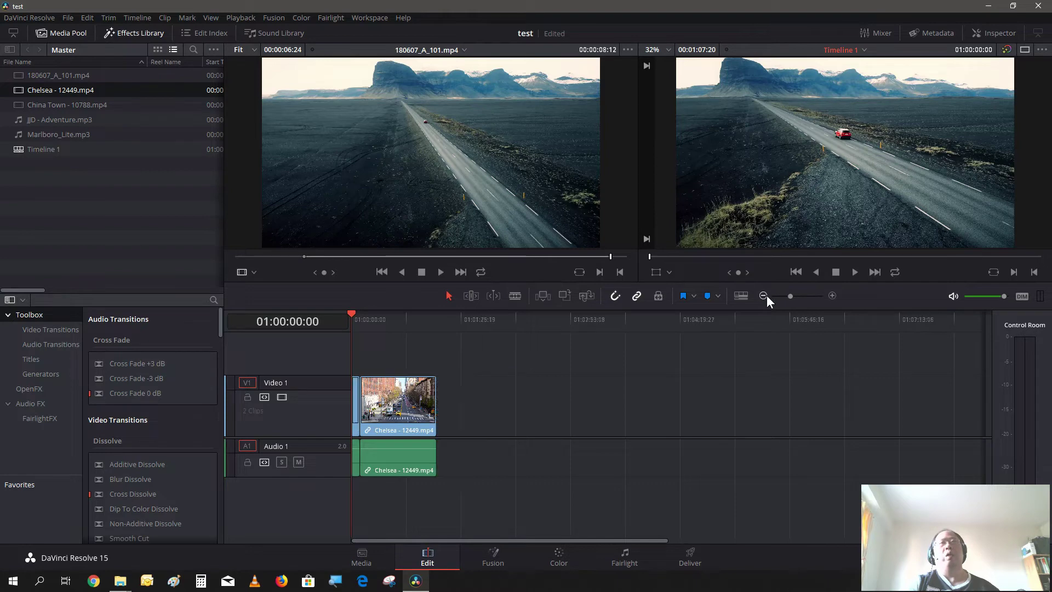
{"action": "left_click", "coordinate": [832, 295]}
{"action": "left_click", "coordinate": [832, 296]}
{"action": "left_click", "coordinate": [832, 296]}
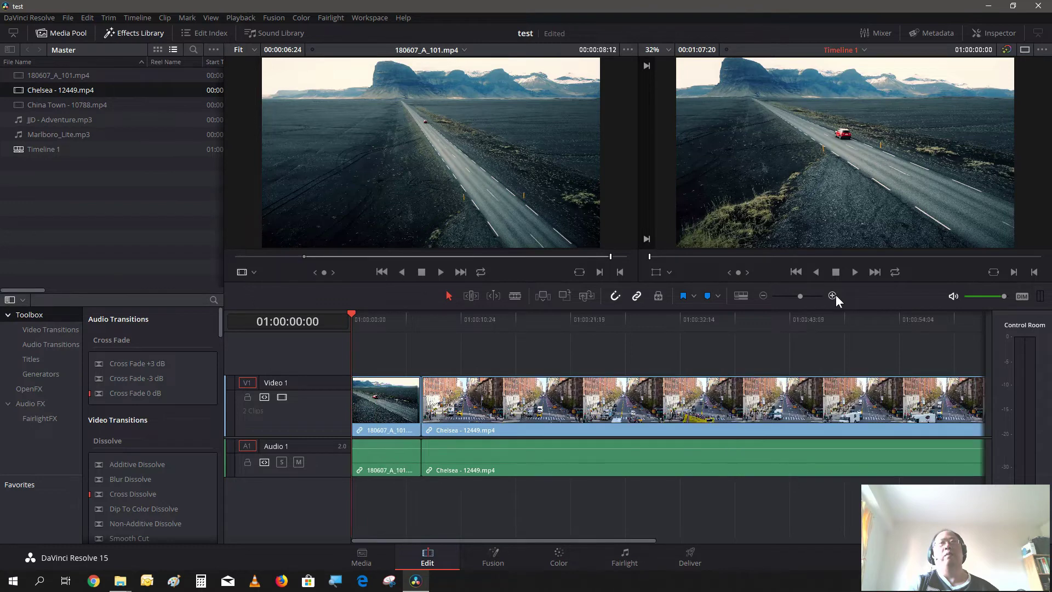
{"action": "left_click", "coordinate": [835, 295]}
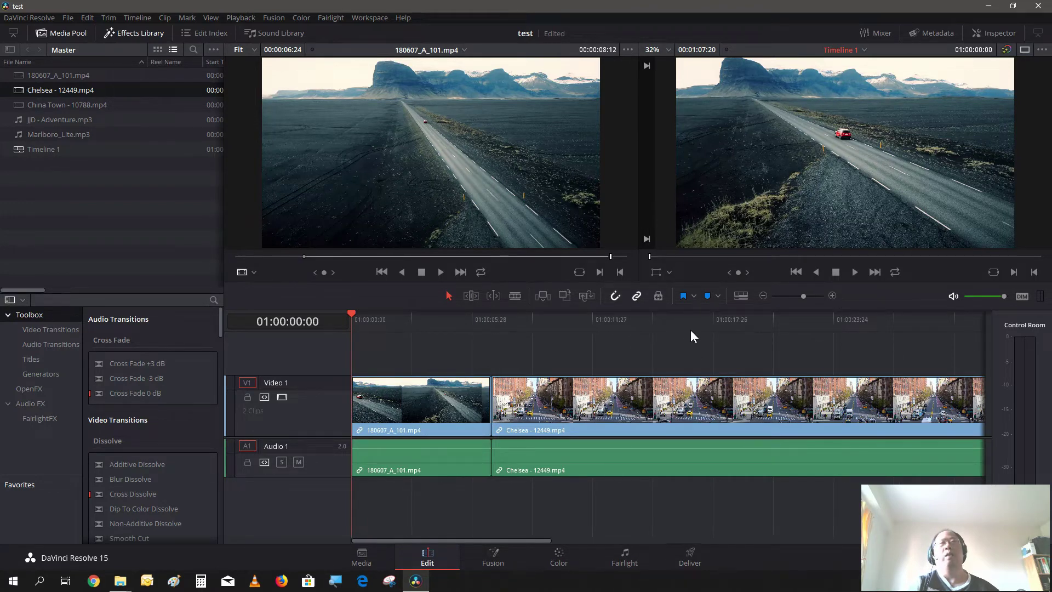
{"action": "left_click", "coordinate": [762, 296]}
{"action": "left_click", "coordinate": [762, 295]}
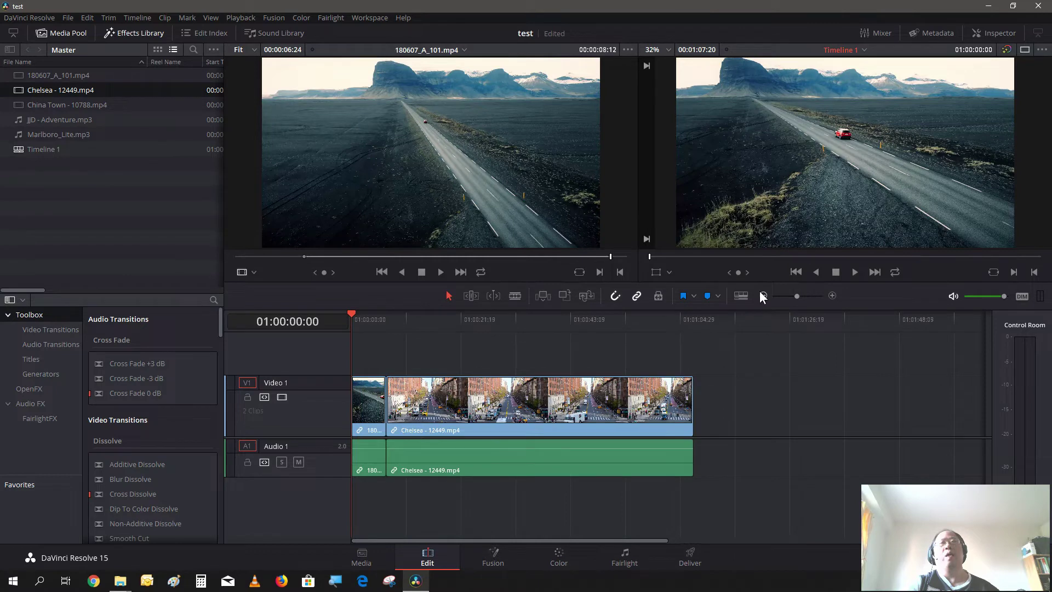
Step: Add a short fade-in to the start of the Chelsea clip and a short fade-out to the end of the 180607_A_101.mp4 clip
{"action": "left_click", "coordinate": [833, 296]}
{"action": "left_click", "coordinate": [833, 296]}
{"action": "left_click", "coordinate": [833, 297]}
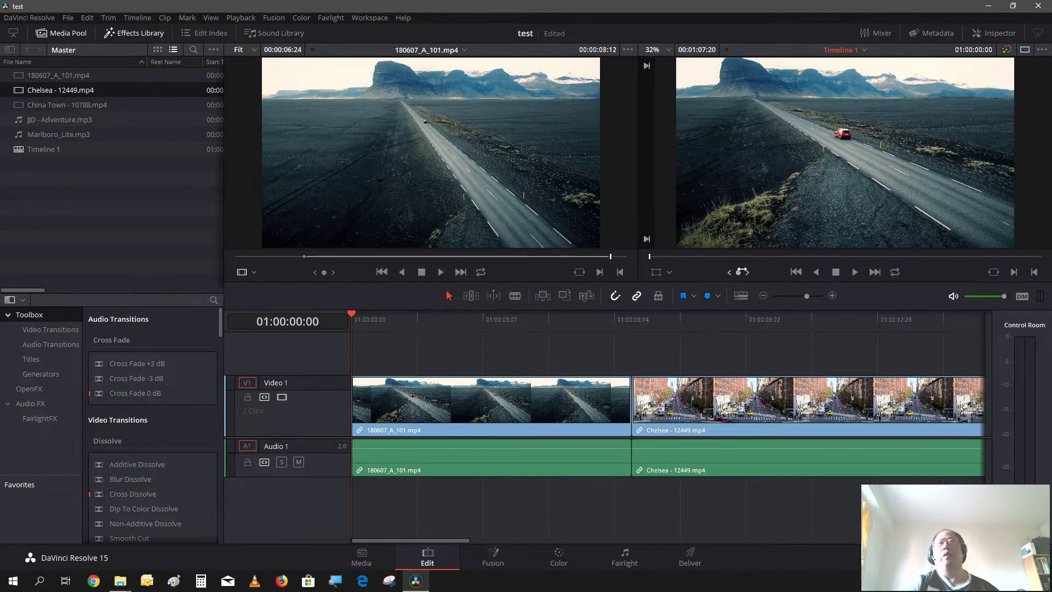
{"action": "left_click_drag", "start_coordinate": [736, 272], "coordinate": [761, 272]}
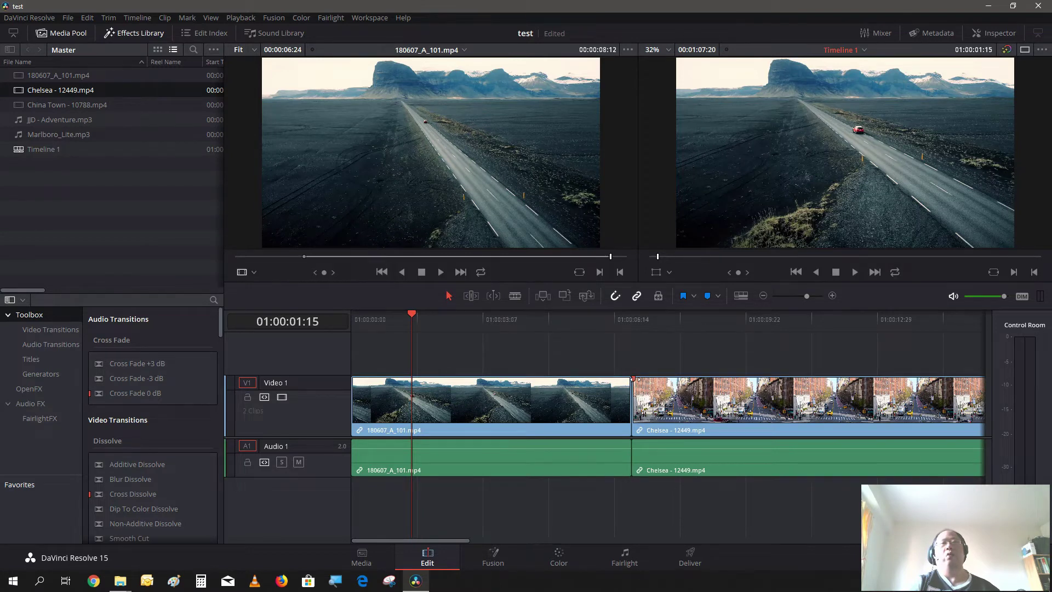
{"action": "left_click_drag", "start_coordinate": [633, 378], "coordinate": [660, 378]}
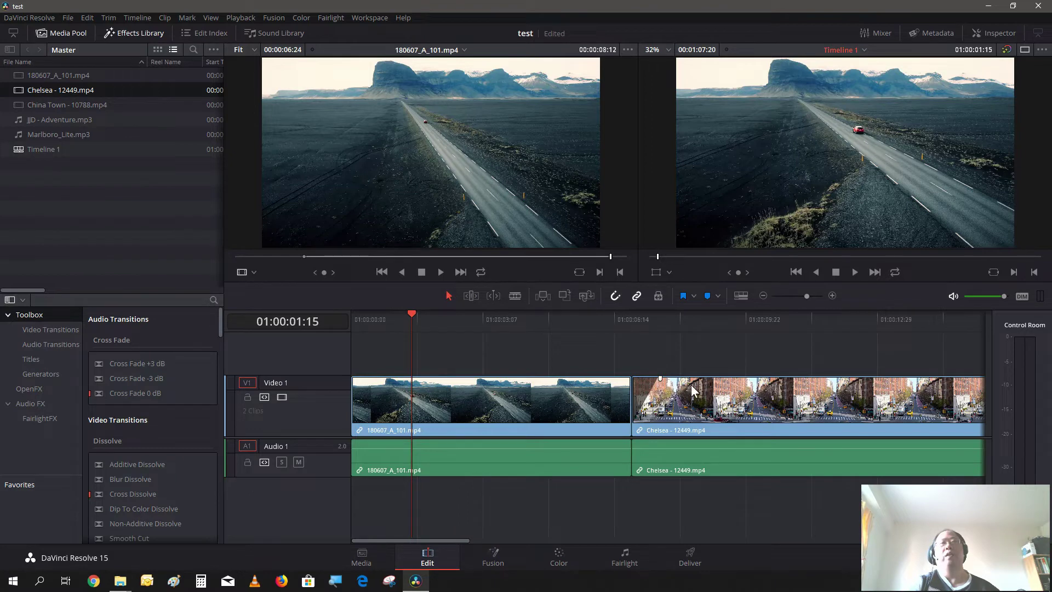
{"action": "left_click_drag", "start_coordinate": [629, 378], "coordinate": [599, 385]}
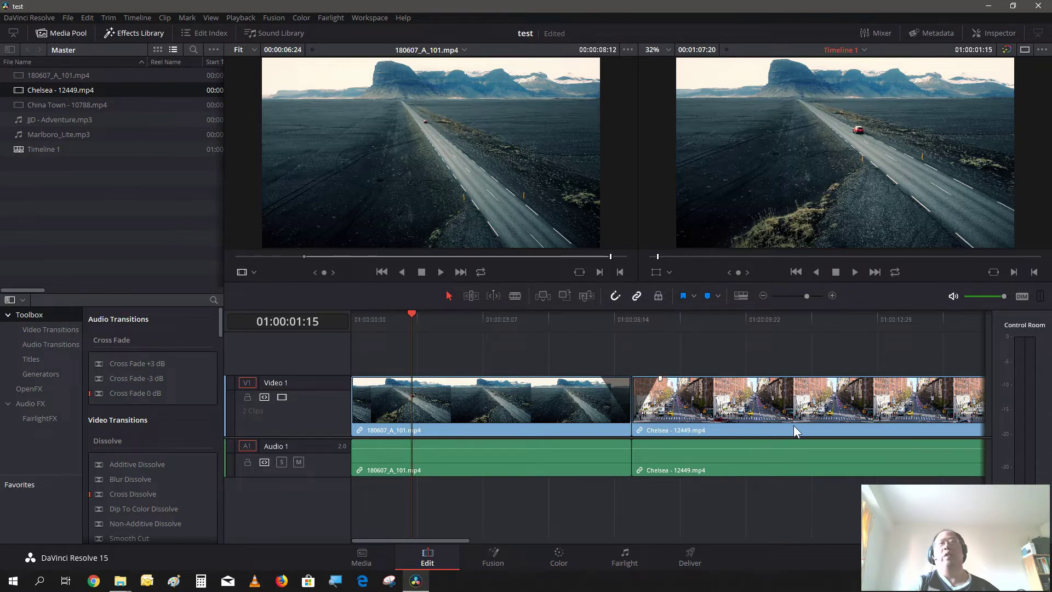
Step: Play the timeline from 01:00:06:00 through the fades between the two clips, stopping at about 01:00:08:17
{"action": "left_click", "coordinate": [595, 325]}
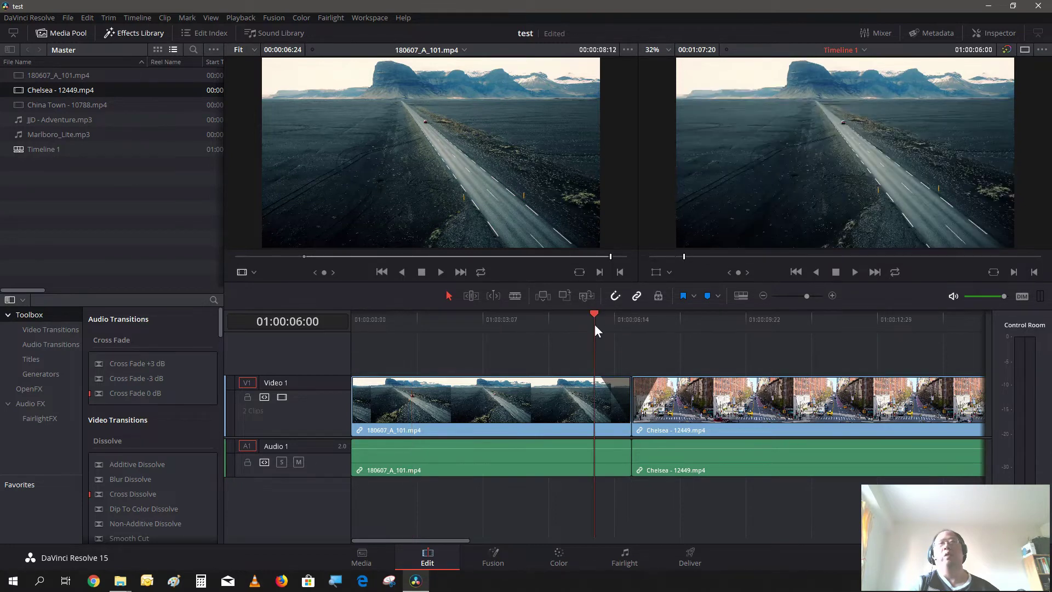
{"action": "left_click", "coordinate": [850, 273]}
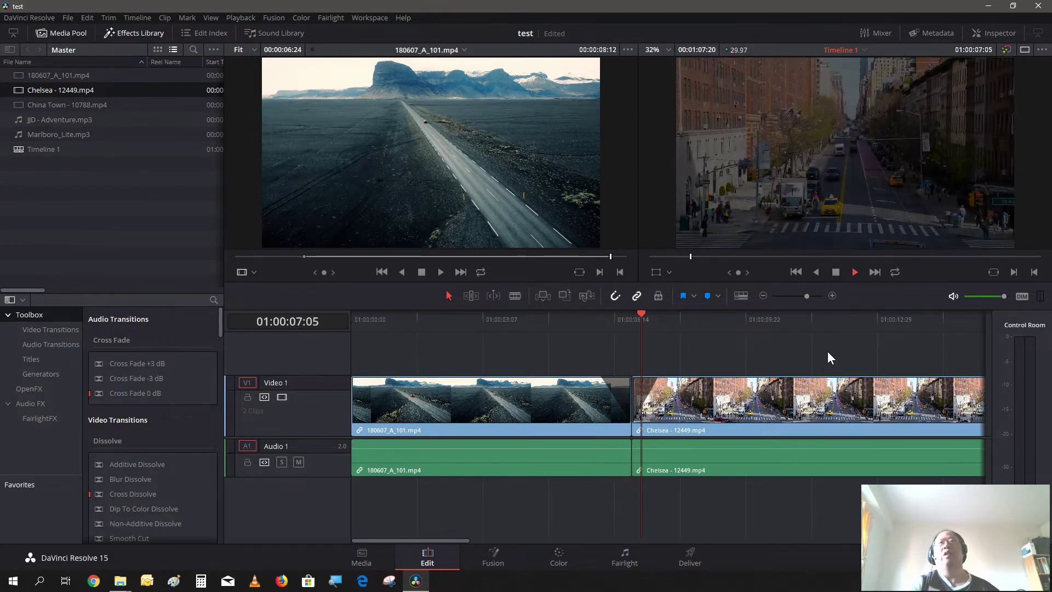
{"action": "left_click", "coordinate": [837, 274]}
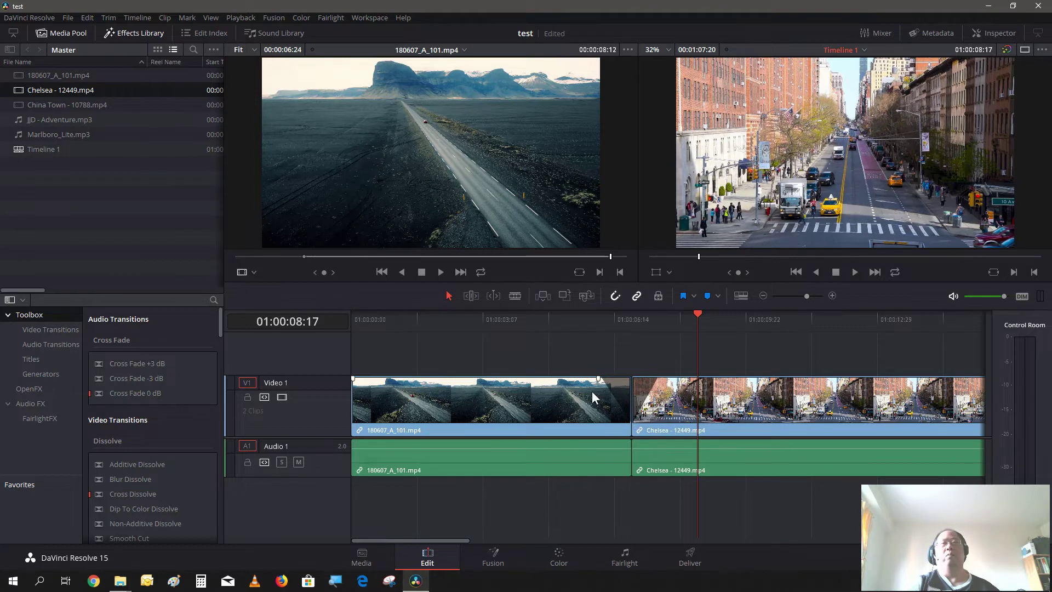
Step: Trim about 3 seconds off the start of the Chelsea clip and place it back against the end of the 180607_A_101.mp4 clip
{"action": "left_click_drag", "start_coordinate": [729, 416], "coordinate": [751, 413]}
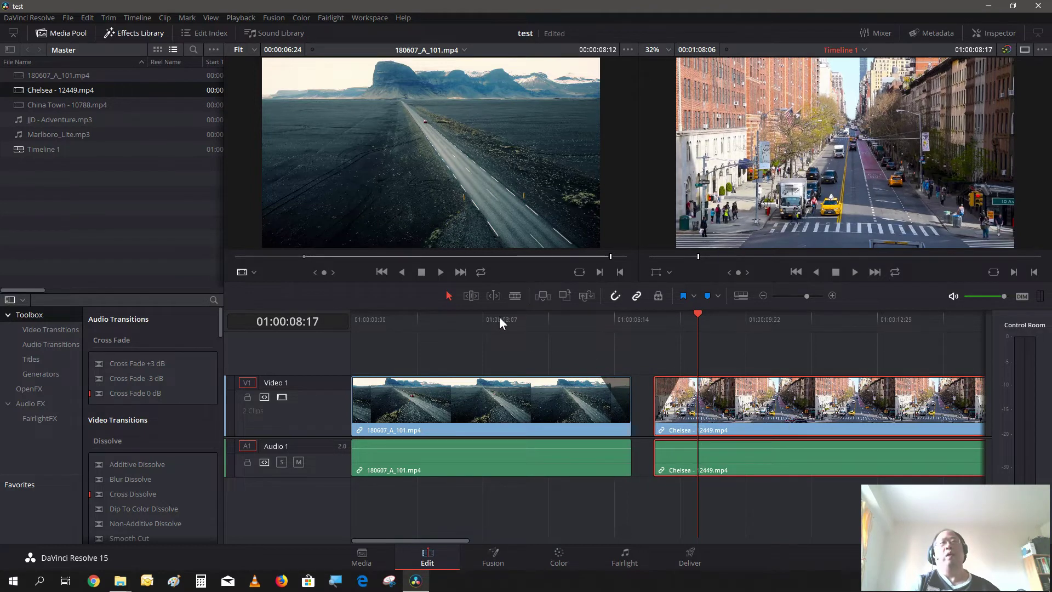
{"action": "left_click", "coordinate": [654, 426]}
{"action": "left_click_drag", "start_coordinate": [660, 427], "coordinate": [786, 442]}
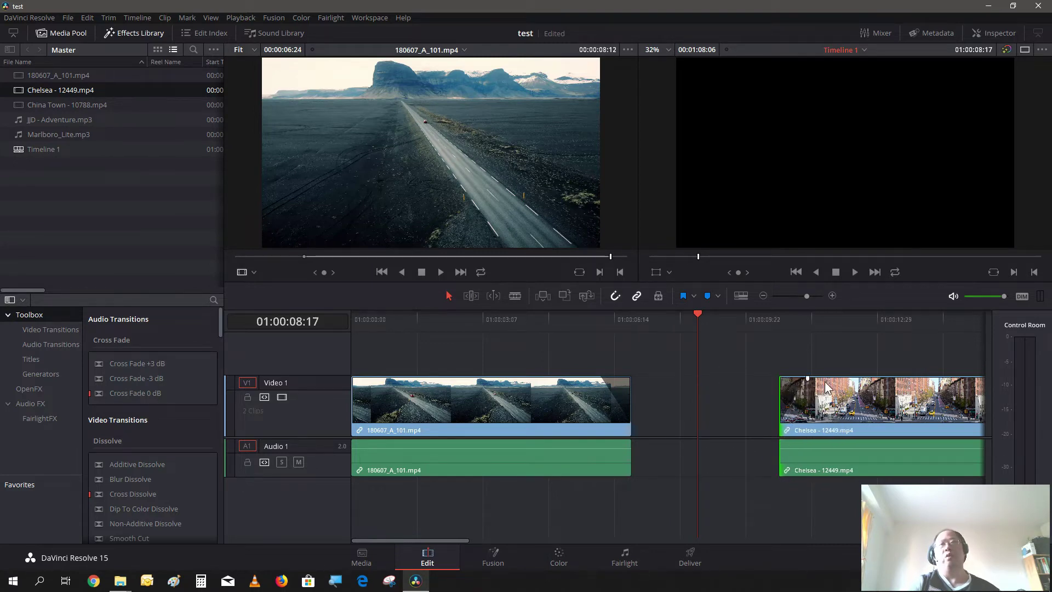
{"action": "left_click", "coordinate": [825, 410]}
{"action": "left_click_drag", "start_coordinate": [826, 410], "coordinate": [682, 409]}
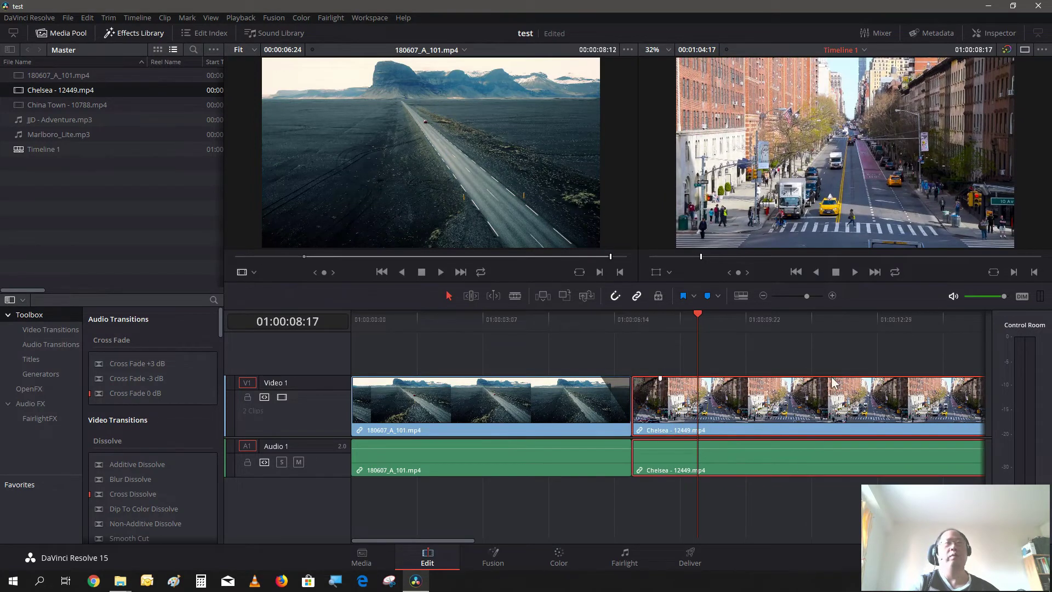
Step: Split the Chelsea clip with the blade tool at about 01:00:12 and 01:00:15
{"action": "left_click", "coordinate": [513, 295]}
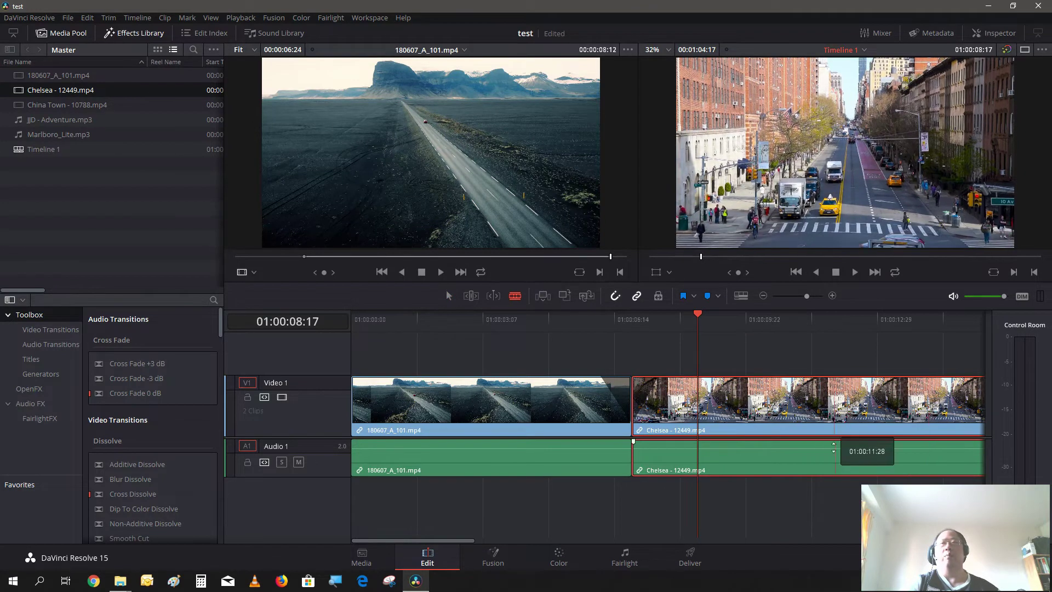
{"action": "left_click", "coordinate": [854, 422]}
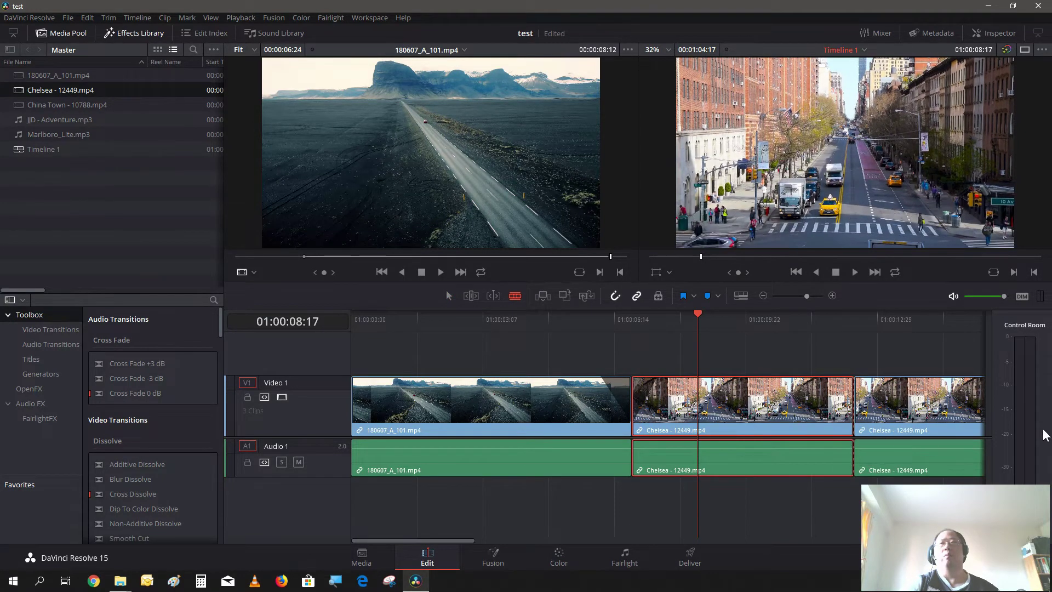
{"action": "left_click", "coordinate": [963, 427]}
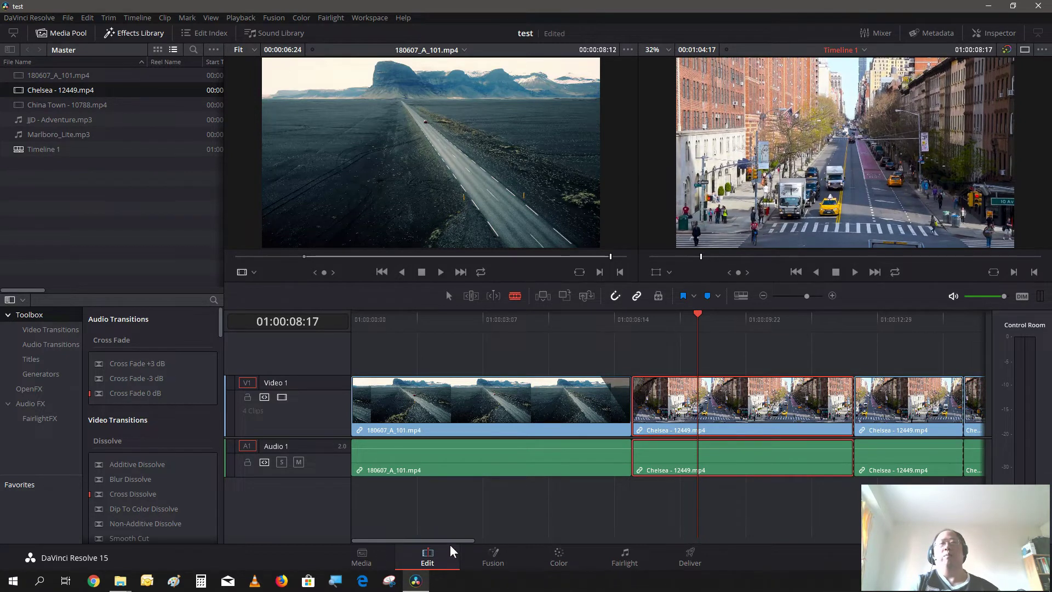
Step: Move the short middle Chelsea segment to the end of the timeline, shifting the long segment earlier so no gaps are left
{"action": "left_click_drag", "start_coordinate": [453, 540], "coordinate": [537, 559]}
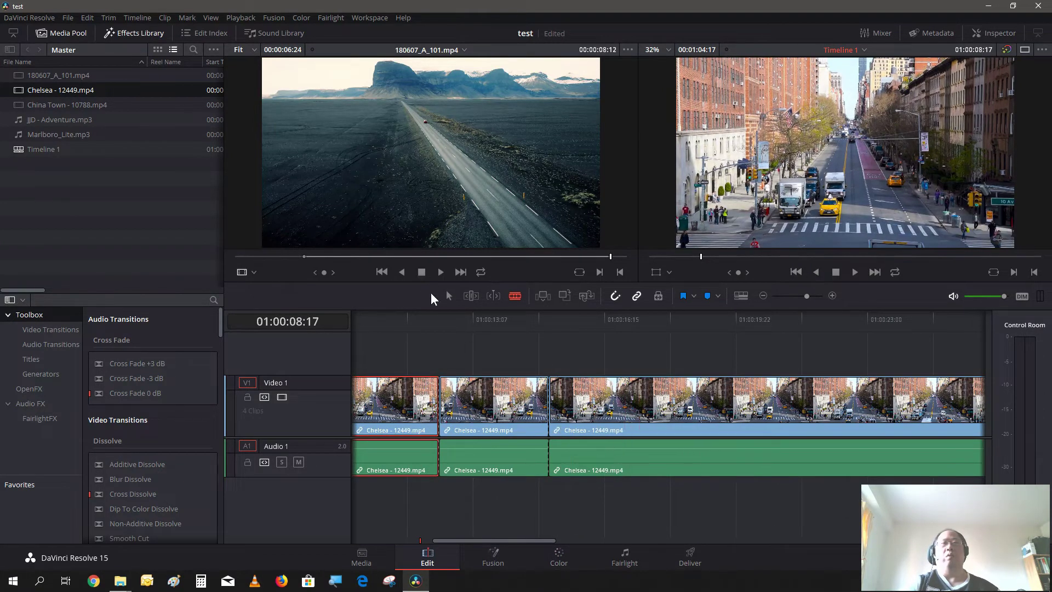
{"action": "left_click", "coordinate": [445, 295]}
{"action": "left_click_drag", "start_coordinate": [486, 412], "coordinate": [554, 428]}
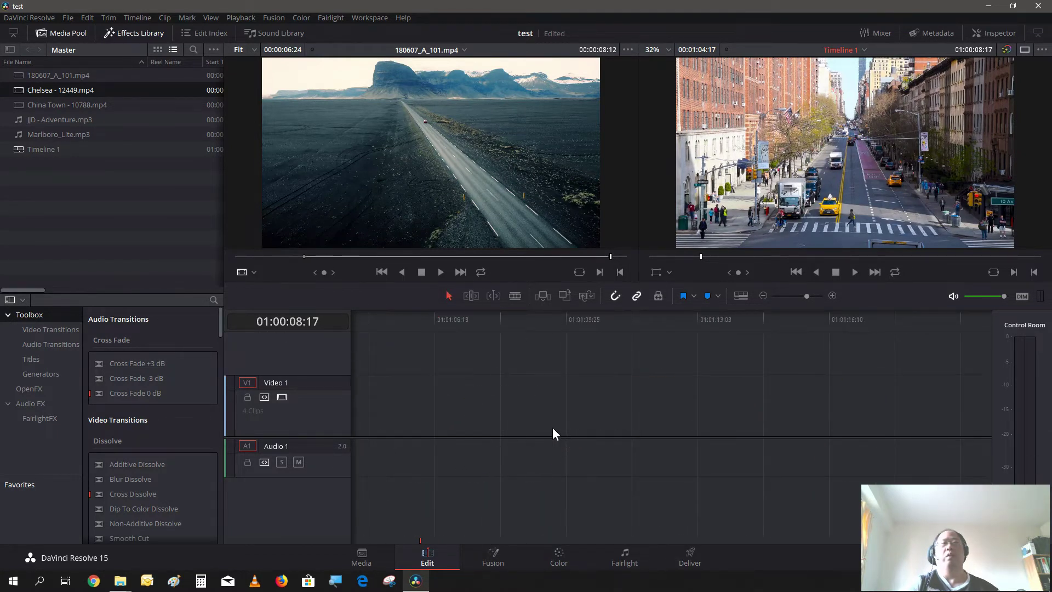
{"action": "left_click", "coordinate": [761, 297]}
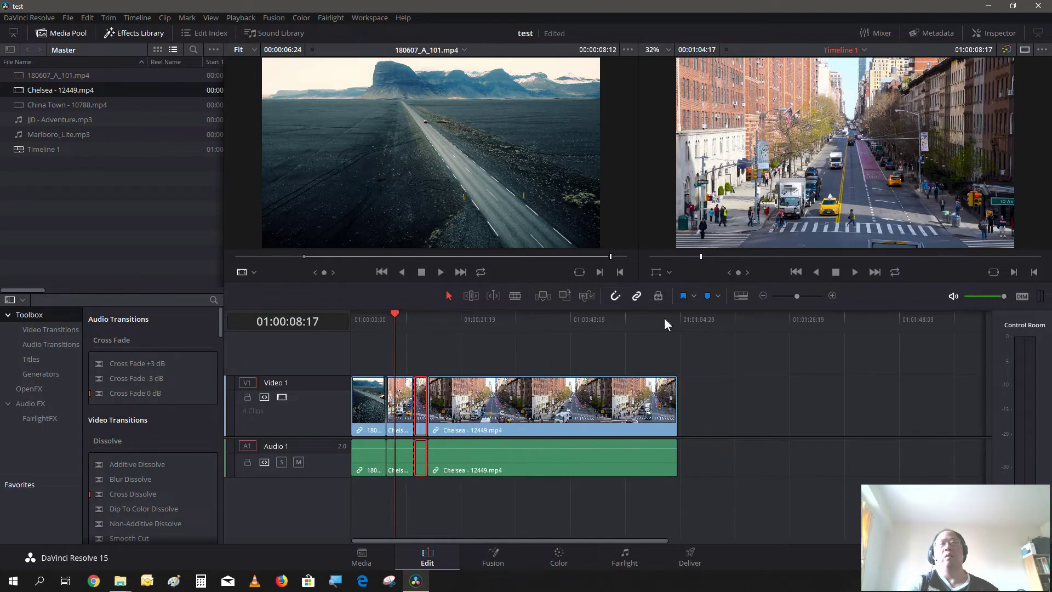
{"action": "left_click_drag", "start_coordinate": [420, 418], "coordinate": [705, 488]}
{"action": "left_click_drag", "start_coordinate": [578, 413], "coordinate": [571, 435]}
{"action": "left_click", "coordinate": [705, 424]}
{"action": "left_click_drag", "start_coordinate": [703, 422], "coordinate": [669, 427]}
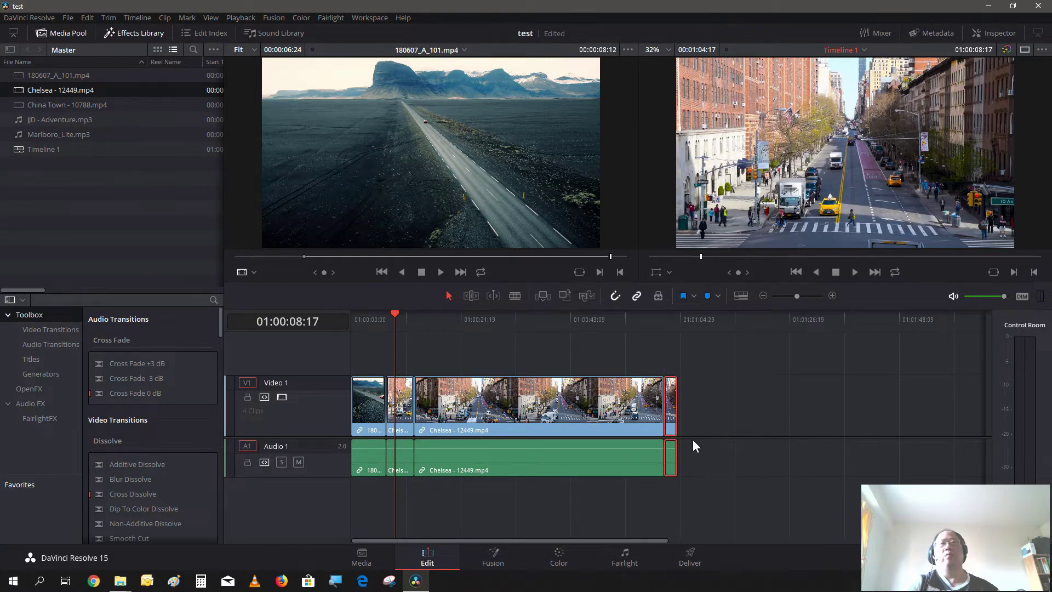
Step: Move the last short Chelsea segment earlier so it overlaps the long segment, and undo that move
{"action": "left_click_drag", "start_coordinate": [673, 404], "coordinate": [659, 406]}
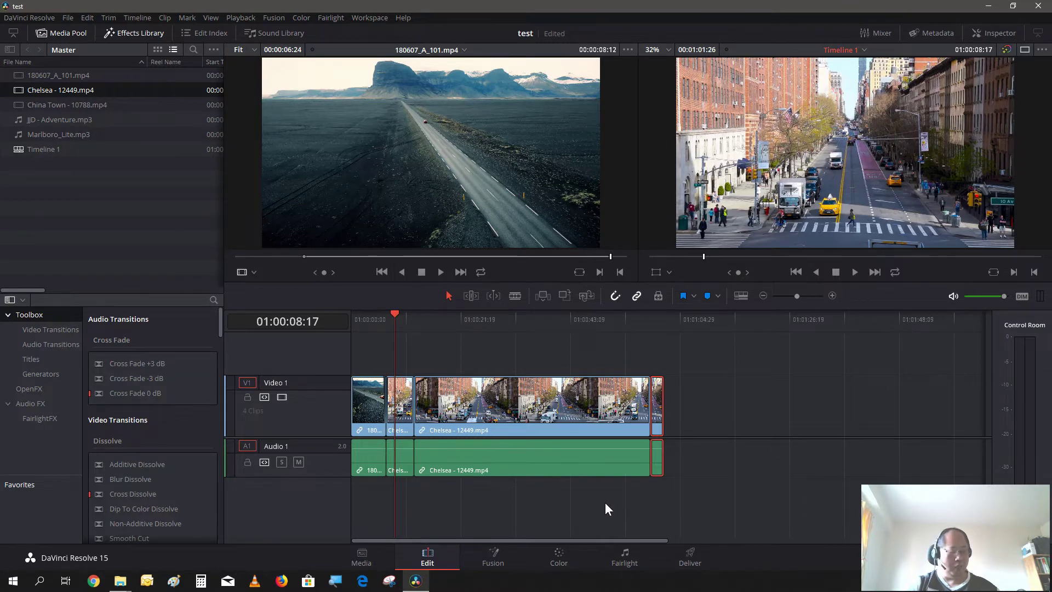
{"action": "key", "text": "ctrl+z"}
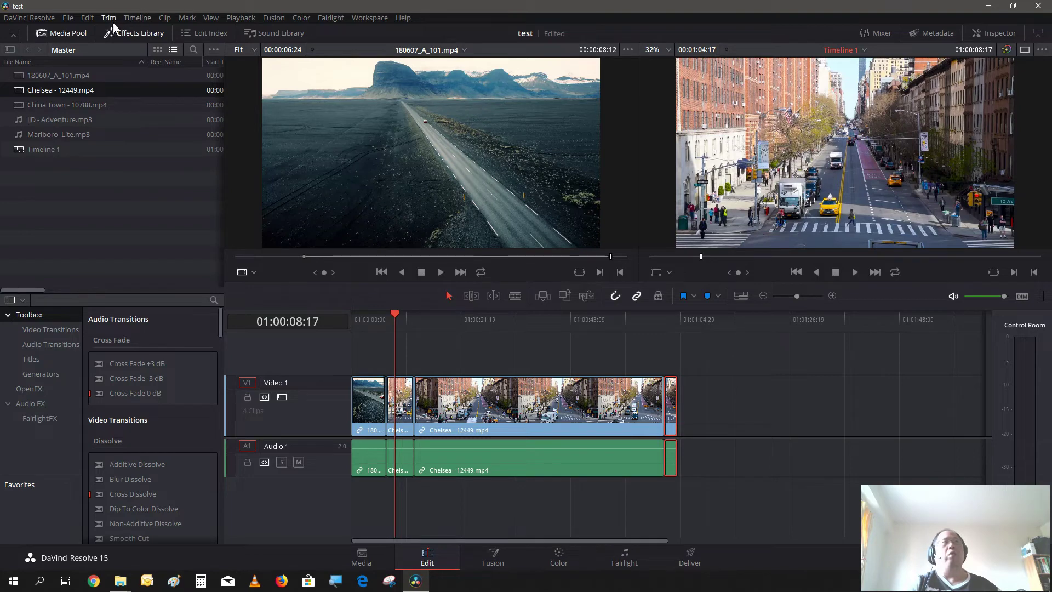
{"action": "left_click", "coordinate": [86, 18]}
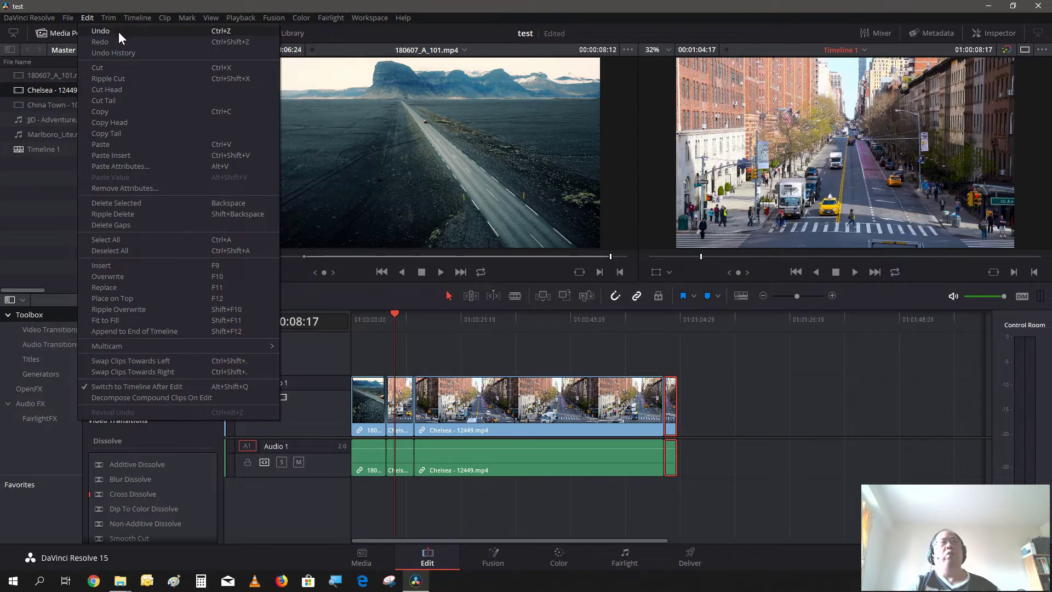
{"action": "left_click", "coordinate": [711, 490]}
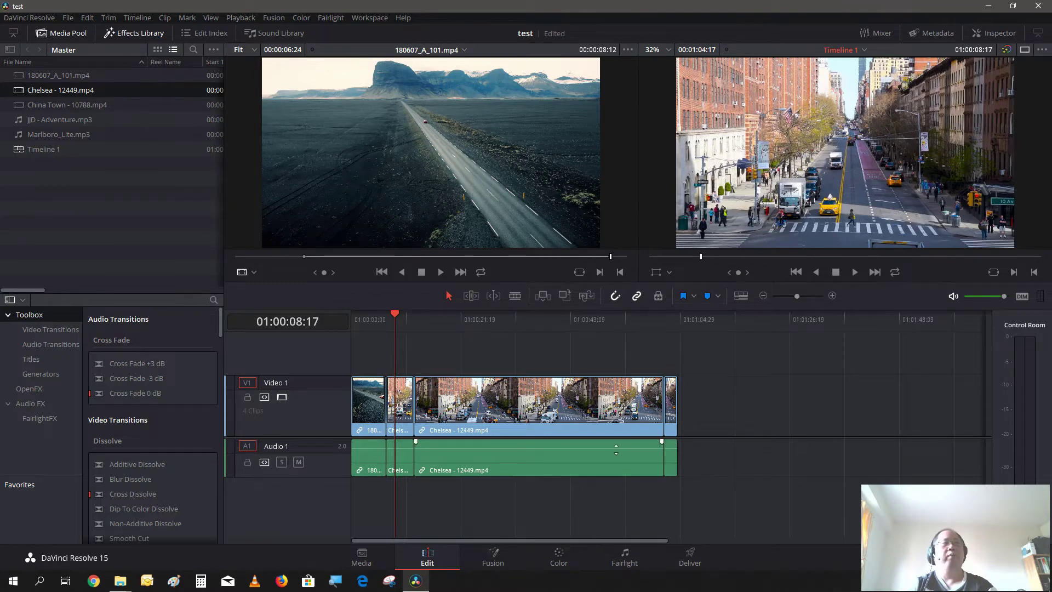
Step: Add a Blur Dissolve video transition at the cut between the first short Chelsea segment and the long Chelsea segment
{"action": "left_click", "coordinate": [26, 330]}
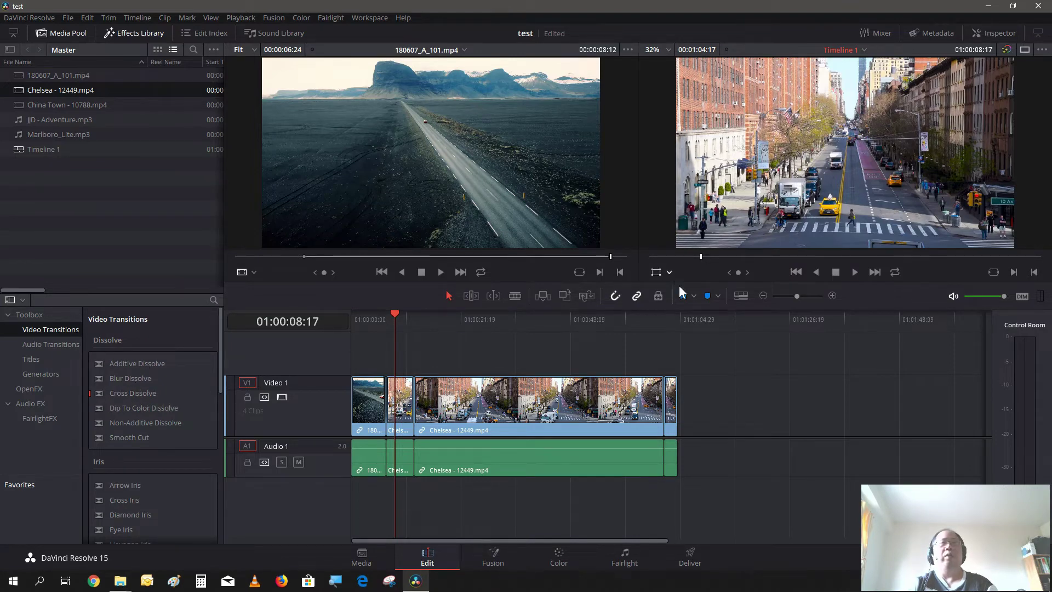
{"action": "left_click", "coordinate": [832, 301]}
{"action": "left_click", "coordinate": [832, 300]}
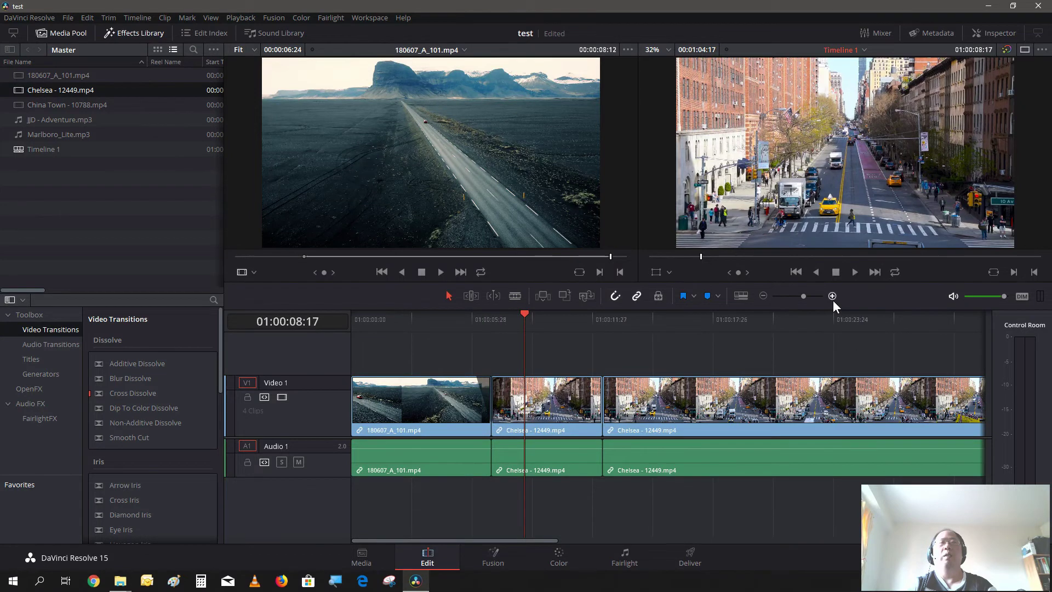
{"action": "left_click", "coordinate": [832, 300]}
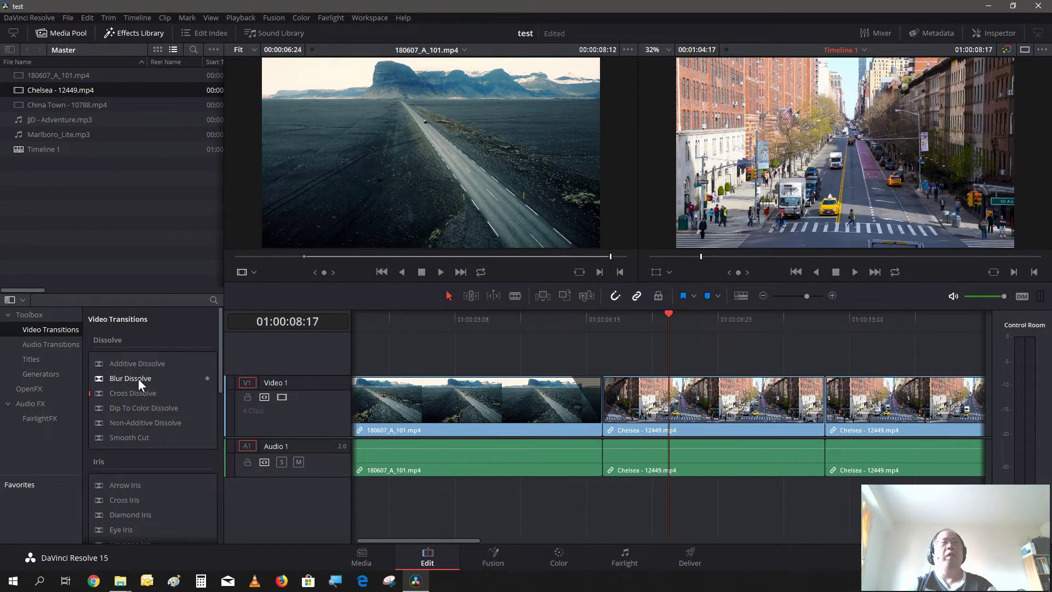
{"action": "left_click_drag", "start_coordinate": [138, 378], "coordinate": [847, 383]}
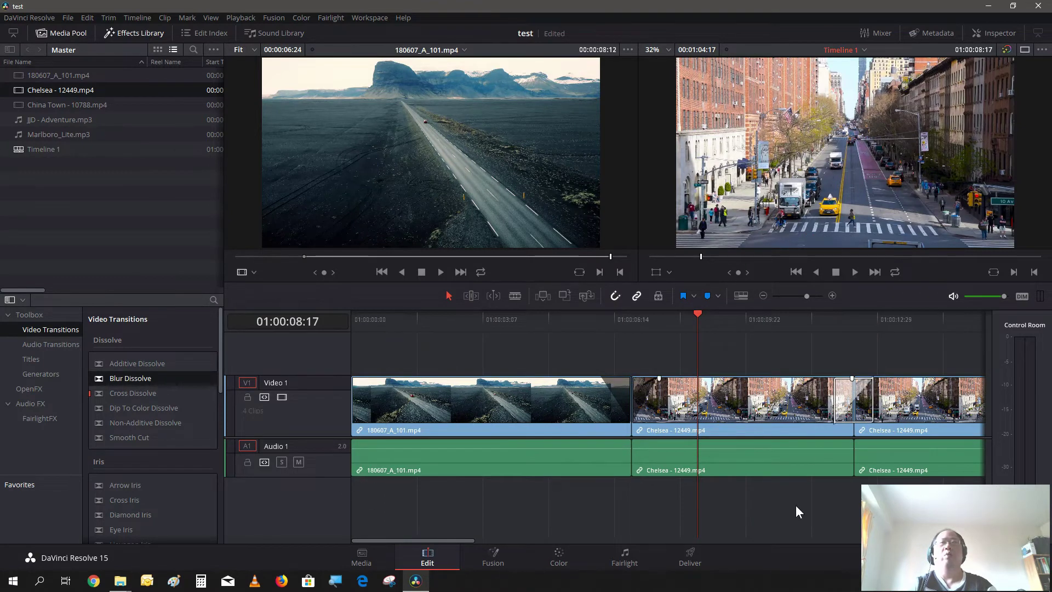
Step: Play through the Blur Dissolve and lengthen it to about 2.4 seconds, centred on the cut
{"action": "left_click", "coordinate": [831, 323]}
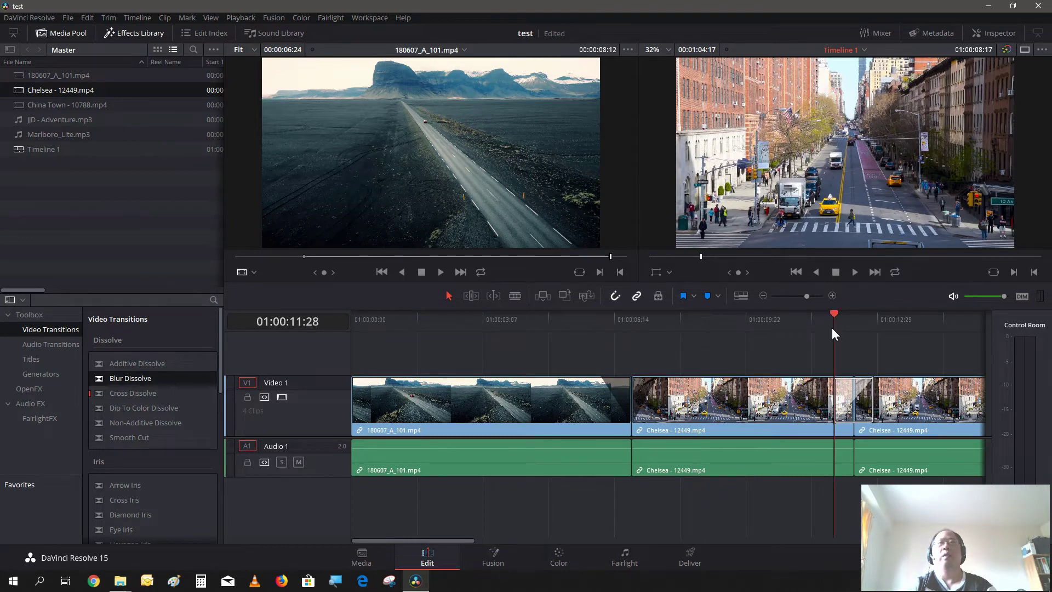
{"action": "left_click", "coordinate": [855, 271]}
{"action": "left_click", "coordinate": [835, 272]}
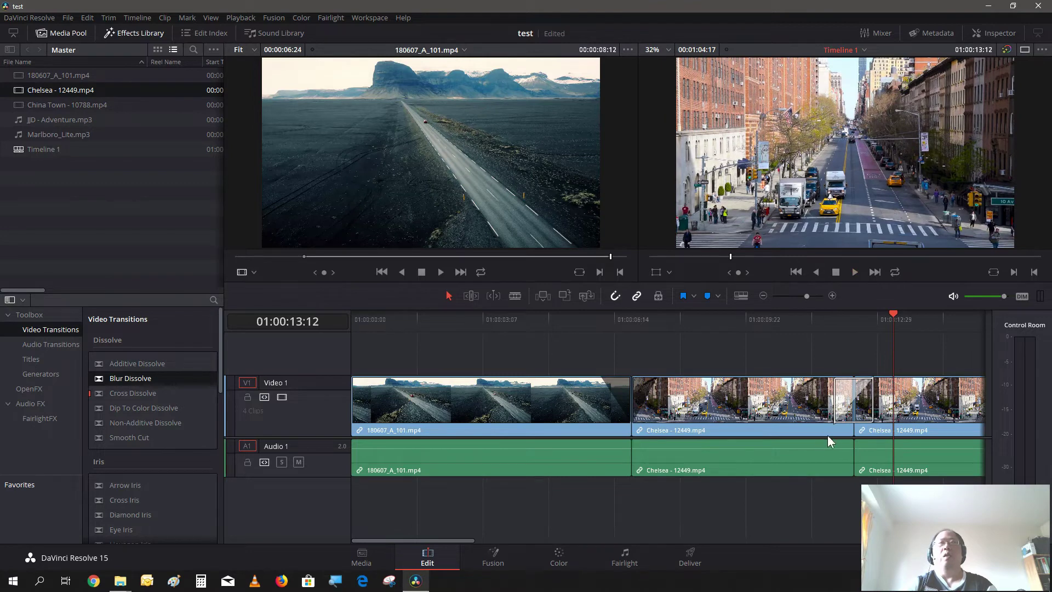
{"action": "left_click", "coordinate": [844, 402]}
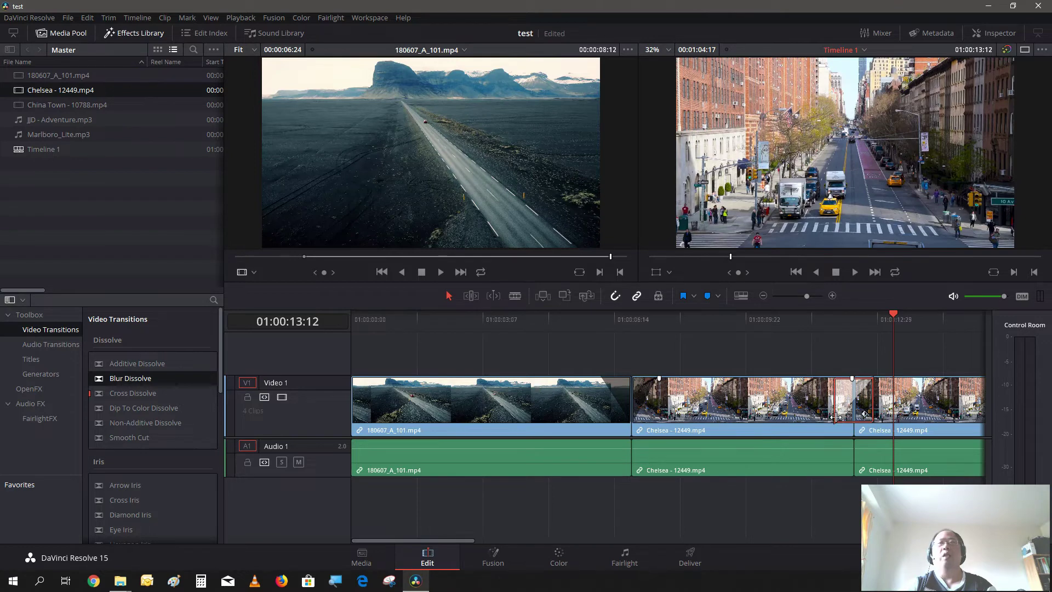
{"action": "left_click_drag", "start_coordinate": [835, 416], "coordinate": [807, 424]}
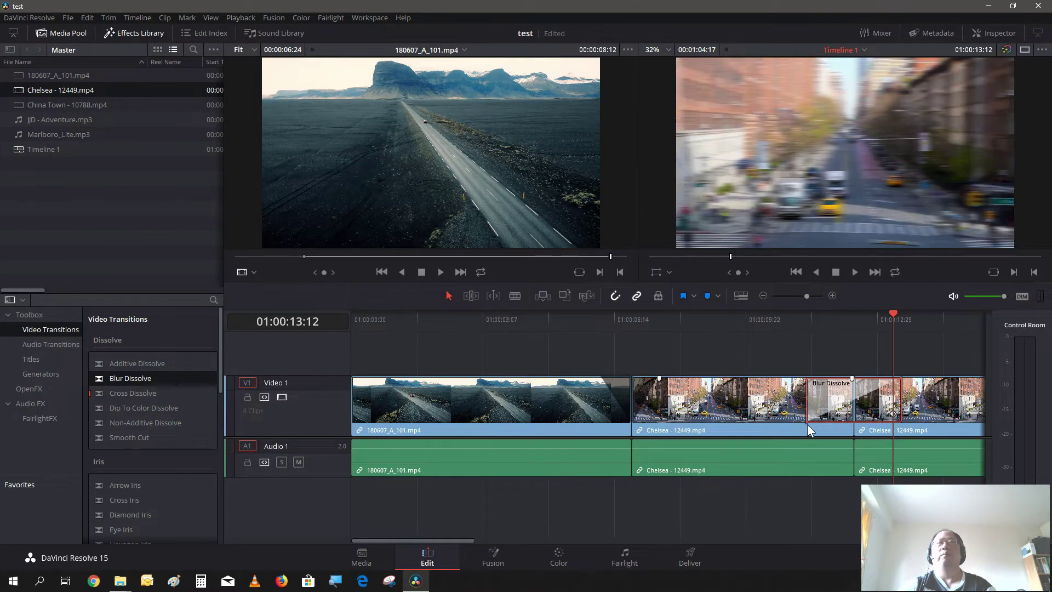
Step: Set the Blur Dissolve's vertical strength to 1.000 in the Inspector and scrub back to the start of the transition
{"action": "left_click", "coordinate": [1003, 35]}
{"action": "right_click", "coordinate": [1003, 35]}
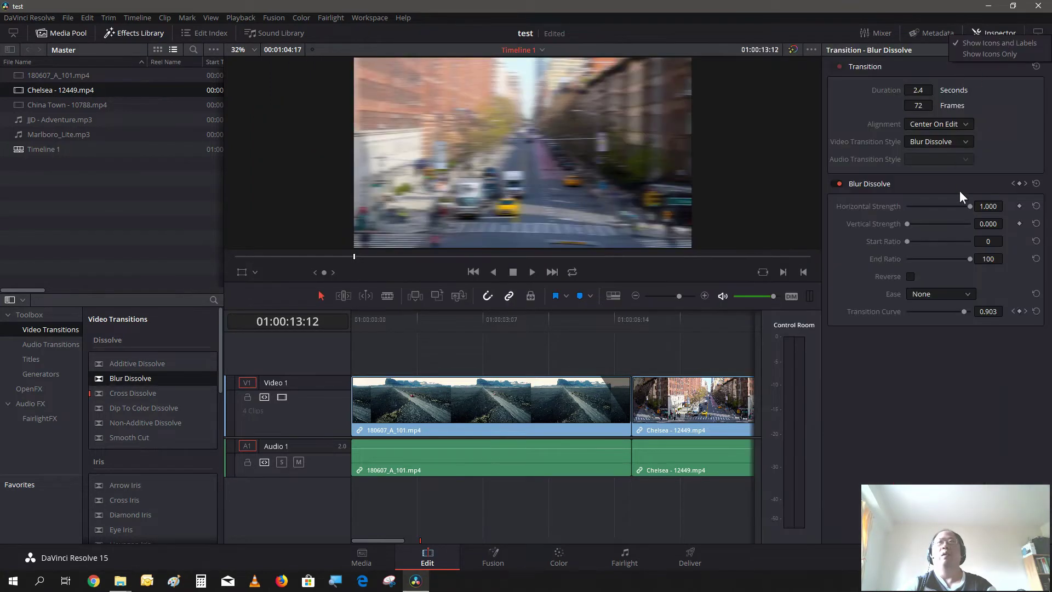
{"action": "left_click", "coordinate": [1004, 412]}
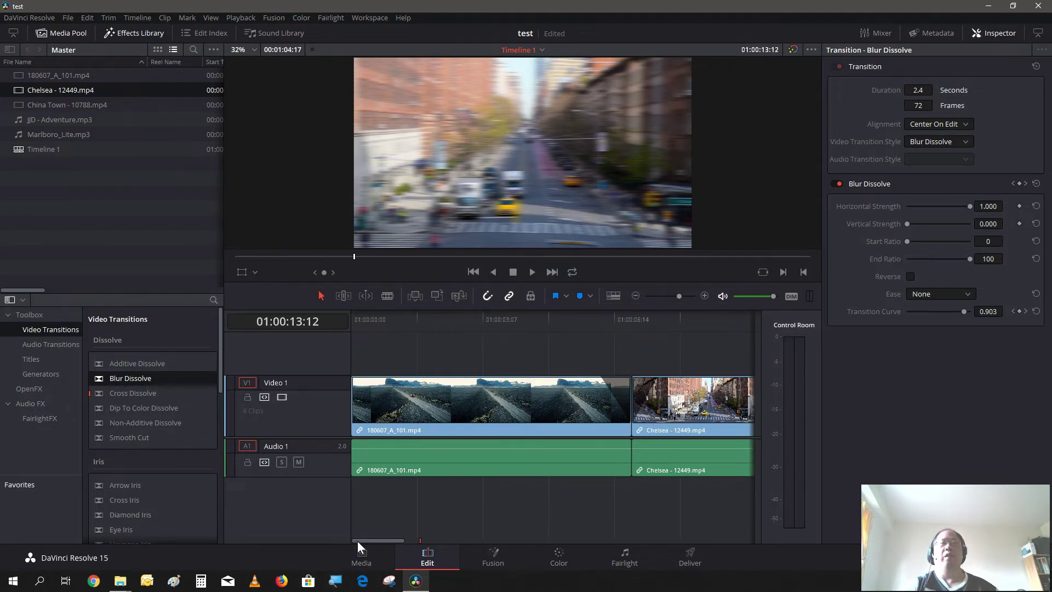
{"action": "left_click_drag", "start_coordinate": [357, 540], "coordinate": [395, 541]}
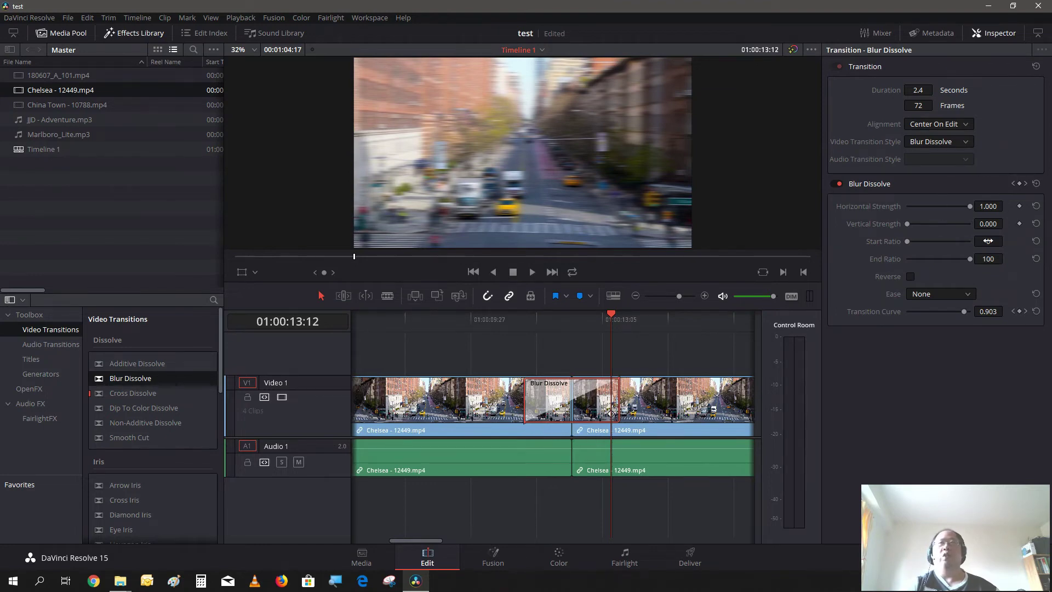
{"action": "left_click_drag", "start_coordinate": [906, 221], "coordinate": [984, 228]}
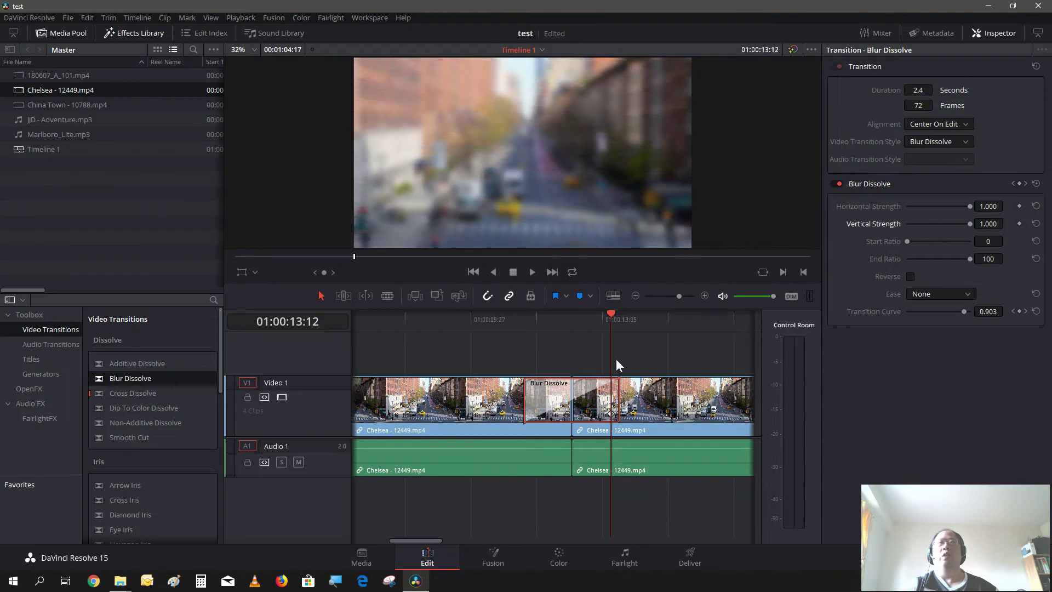
{"action": "left_click_drag", "start_coordinate": [584, 320], "coordinate": [525, 374]}
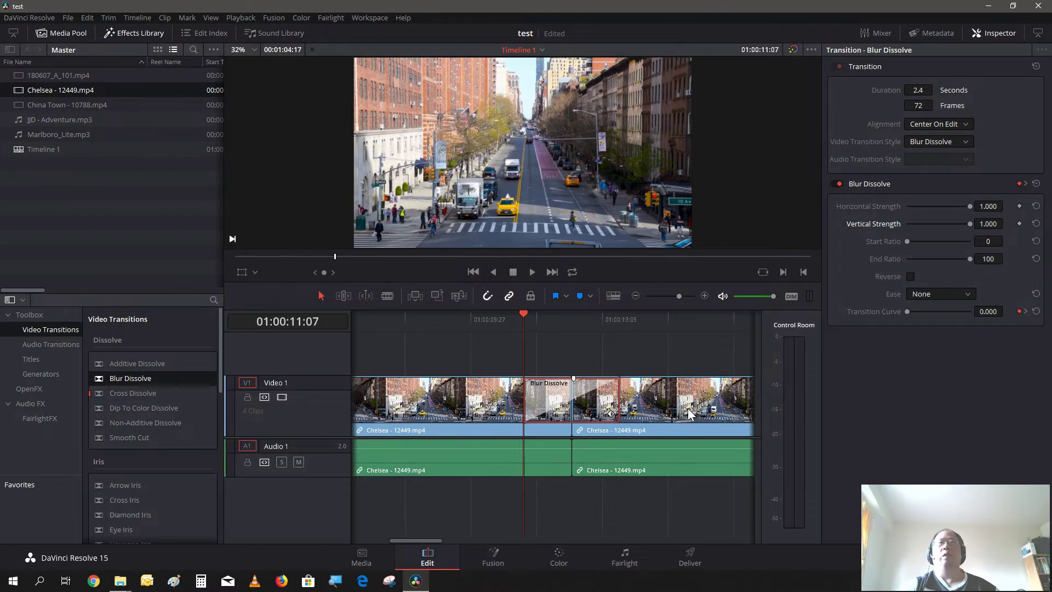
Step: Enlarge the long Chelsea segment after the transition to a linked zoom of 1.940, checking the picture at 01:00:14:18
{"action": "left_click", "coordinate": [688, 409]}
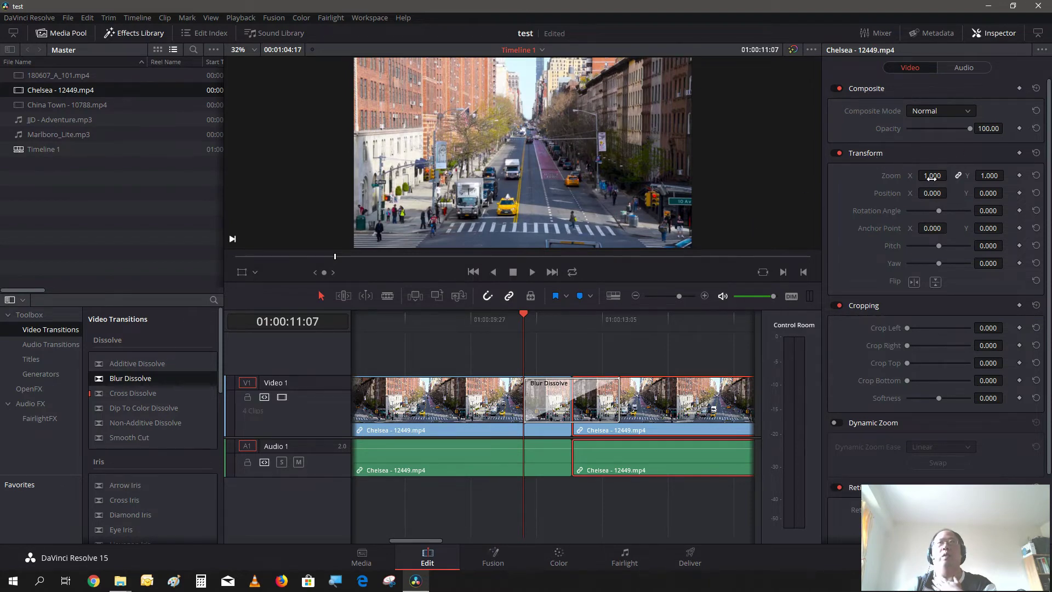
{"action": "left_click_drag", "start_coordinate": [931, 176], "coordinate": [942, 175]}
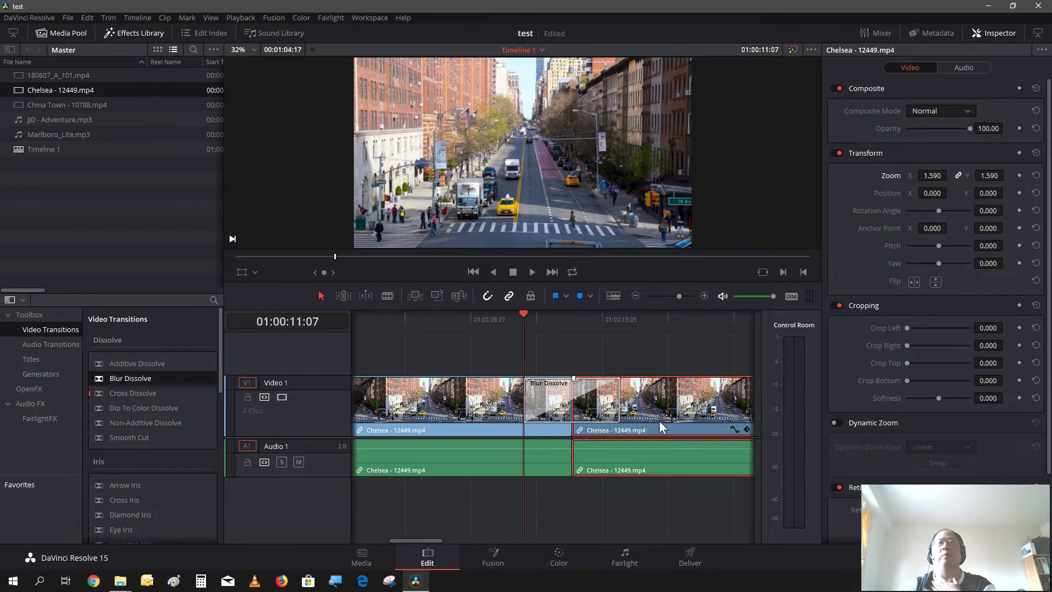
{"action": "left_click", "coordinate": [660, 319]}
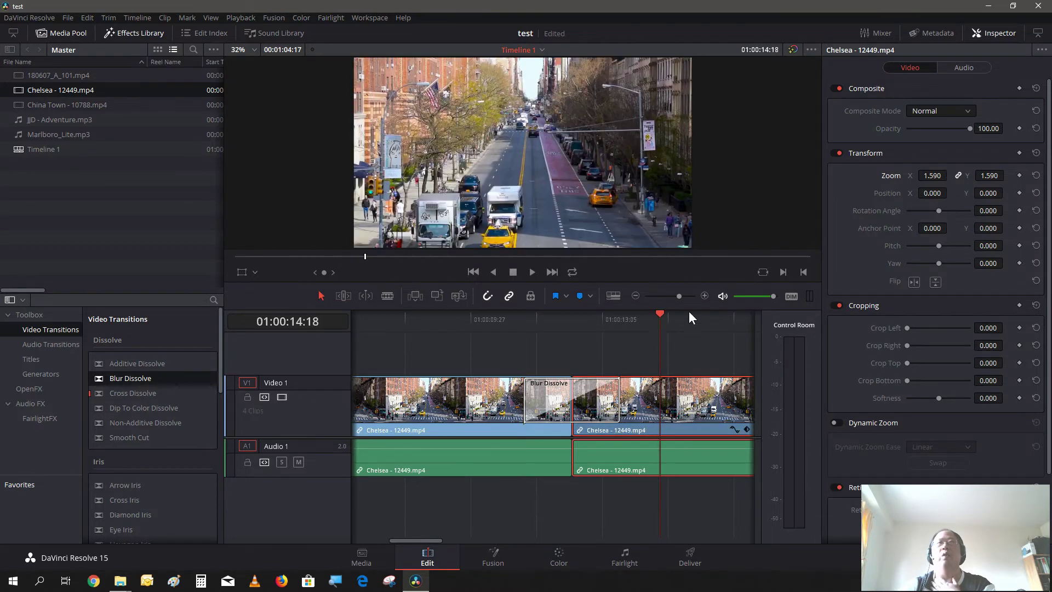
{"action": "mouse_move", "coordinate": [935, 176]}
{"action": "left_mouse_down"}
{"action": "mouse_move", "coordinate": [971, 176]}
{"action": "mouse_move", "coordinate": [899, 176]}
{"action": "mouse_move", "coordinate": [949, 176]}
{"action": "left_mouse_up"}
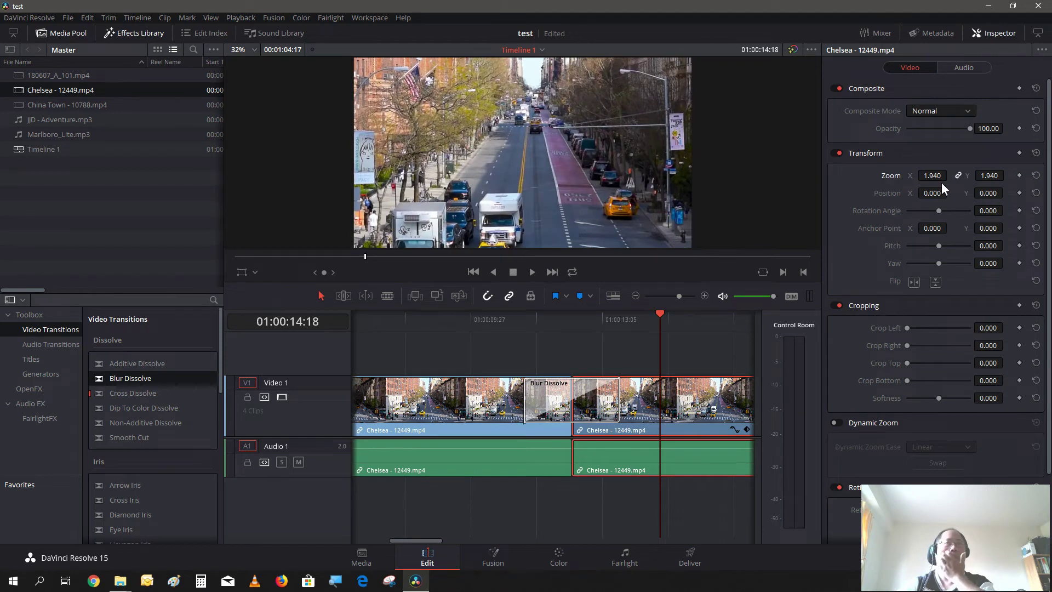
Step: Offset the long Chelsea segment's position to X 54 and Y -11, and try out its opacity
{"action": "left_click_drag", "start_coordinate": [936, 193], "coordinate": [981, 194]}
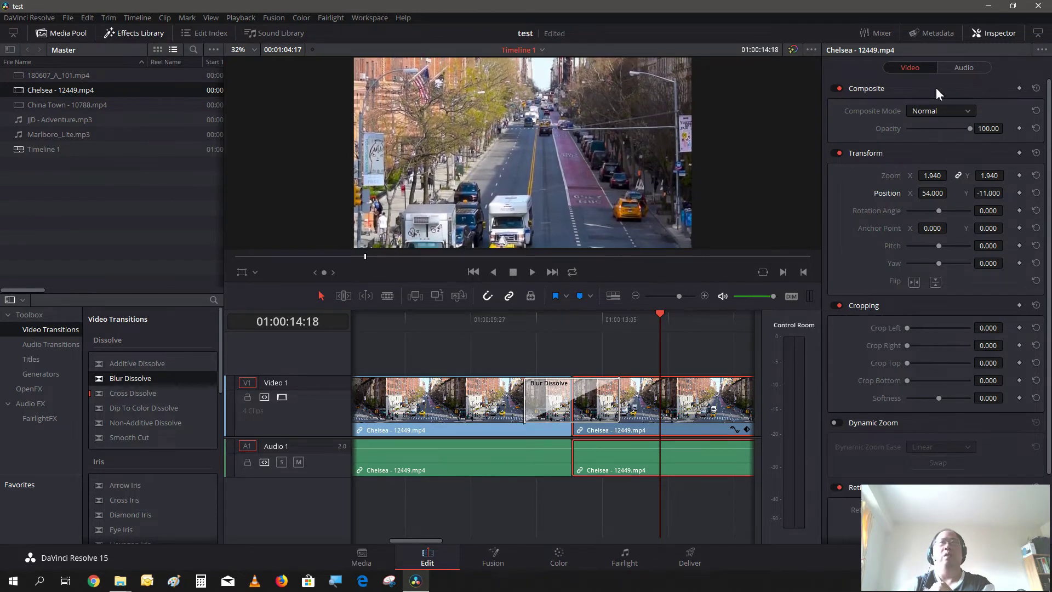
{"action": "left_click_drag", "start_coordinate": [967, 126], "coordinate": [1005, 114]}
{"action": "left_click_drag", "start_coordinate": [948, 185], "coordinate": [991, 147]}
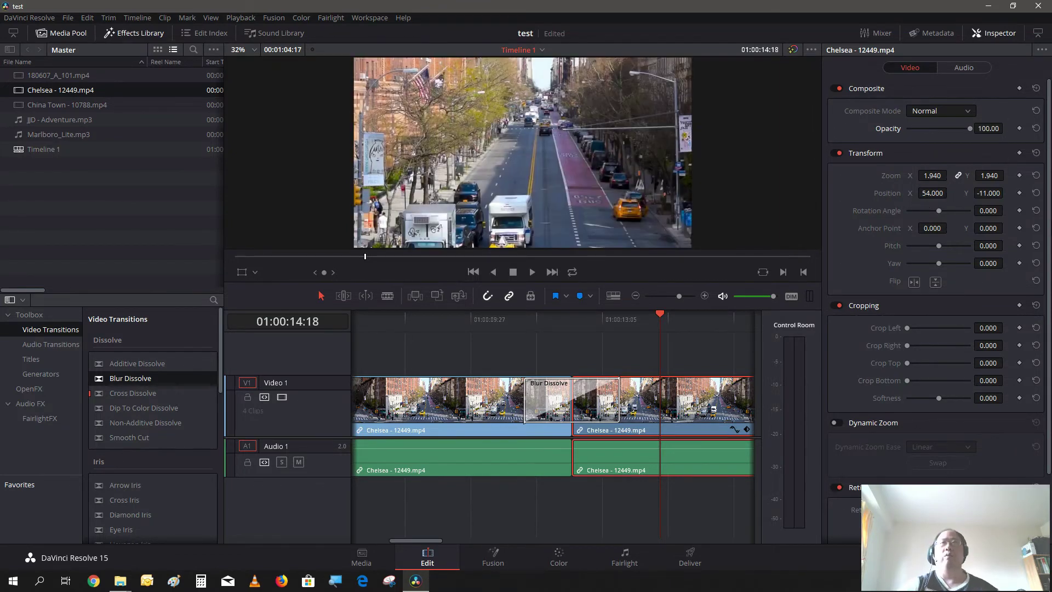
Step: Reset the long Chelsea segment's position and zoom to their defaults and deselect it
{"action": "left_click", "coordinate": [1035, 193]}
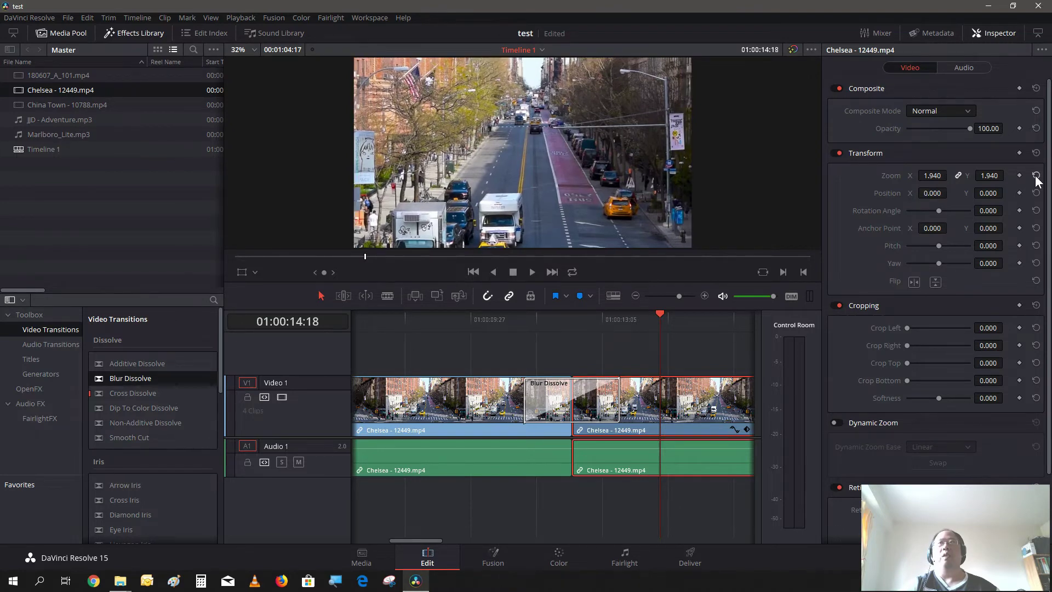
{"action": "left_click", "coordinate": [1035, 175]}
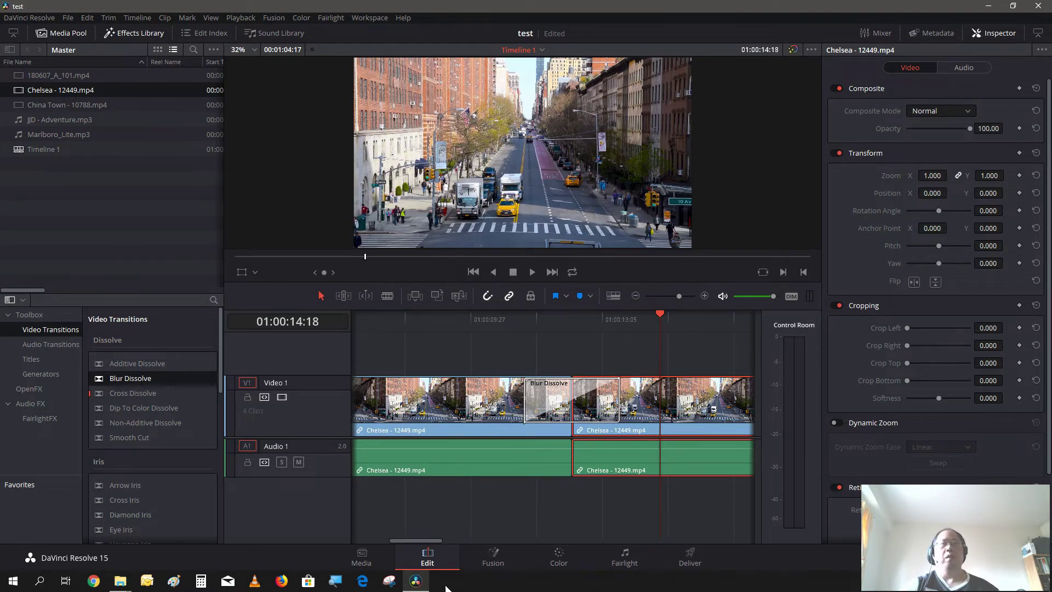
{"action": "left_click", "coordinate": [401, 538]}
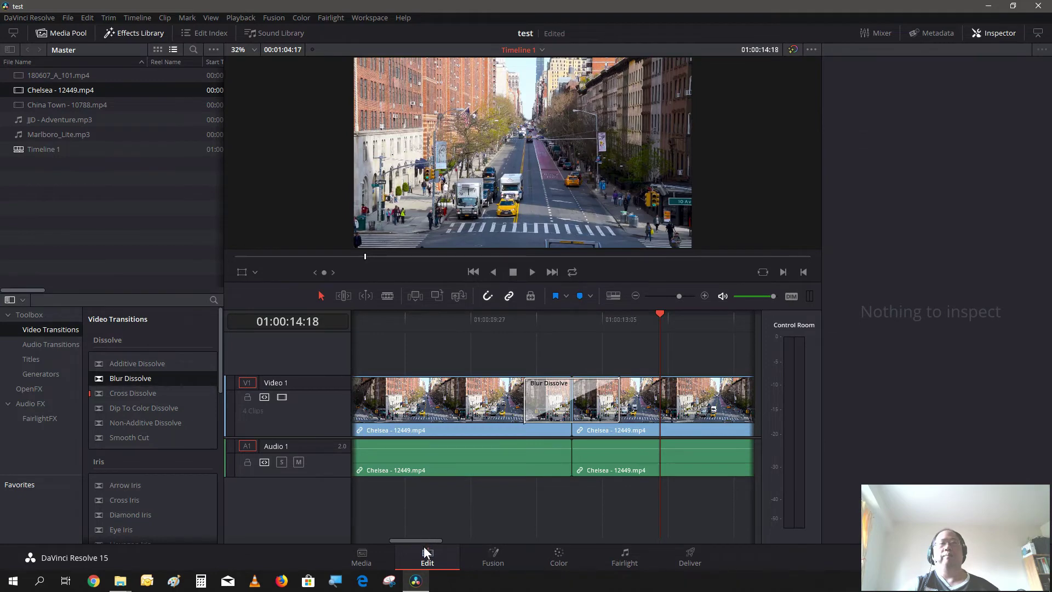
Step: Close the Inspector and reduce the heights of the Video 1 and Audio 1 tracks
{"action": "left_click_drag", "start_coordinate": [425, 541], "coordinate": [544, 533]}
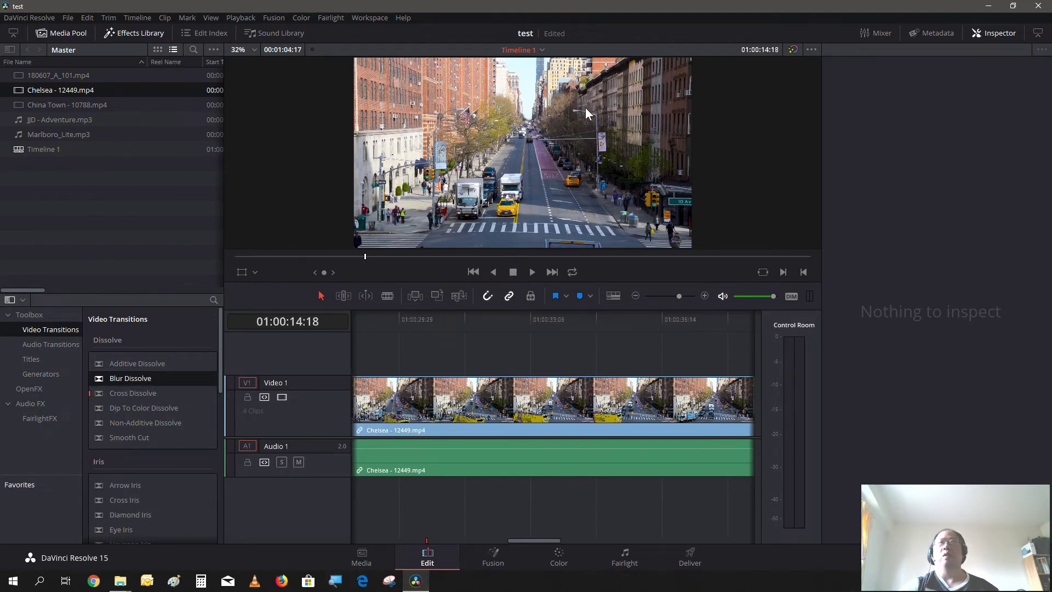
{"action": "left_click", "coordinate": [996, 29]}
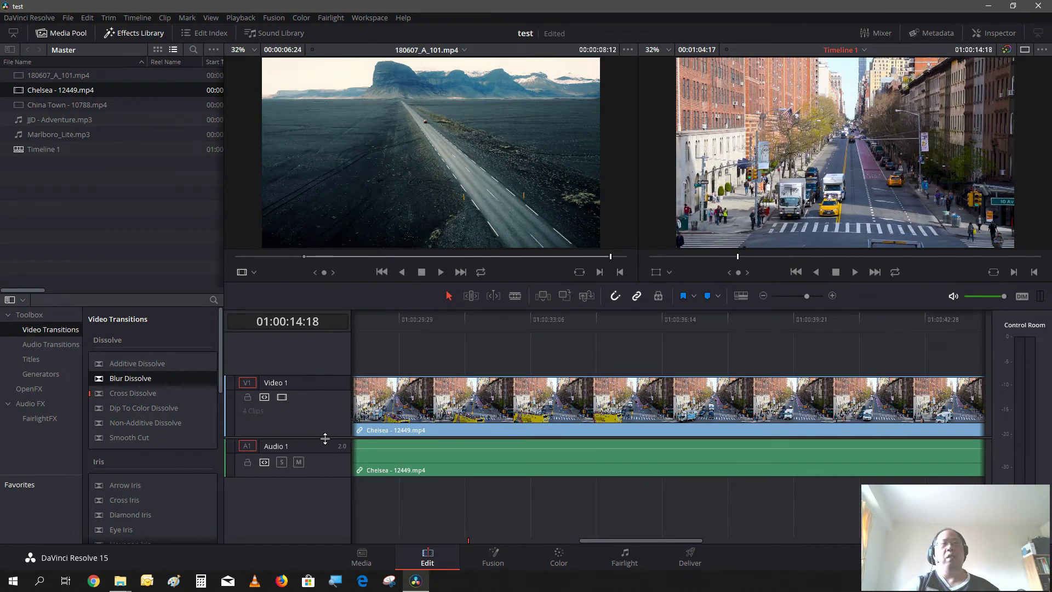
{"action": "left_click_drag", "start_coordinate": [325, 439], "coordinate": [326, 454]}
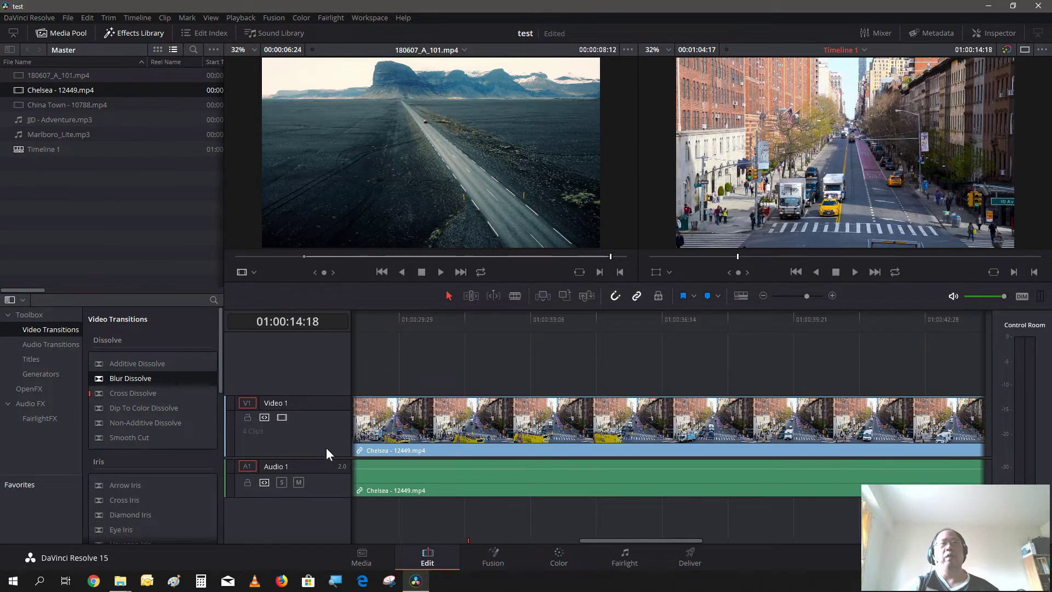
{"action": "right_click", "coordinate": [332, 399]}
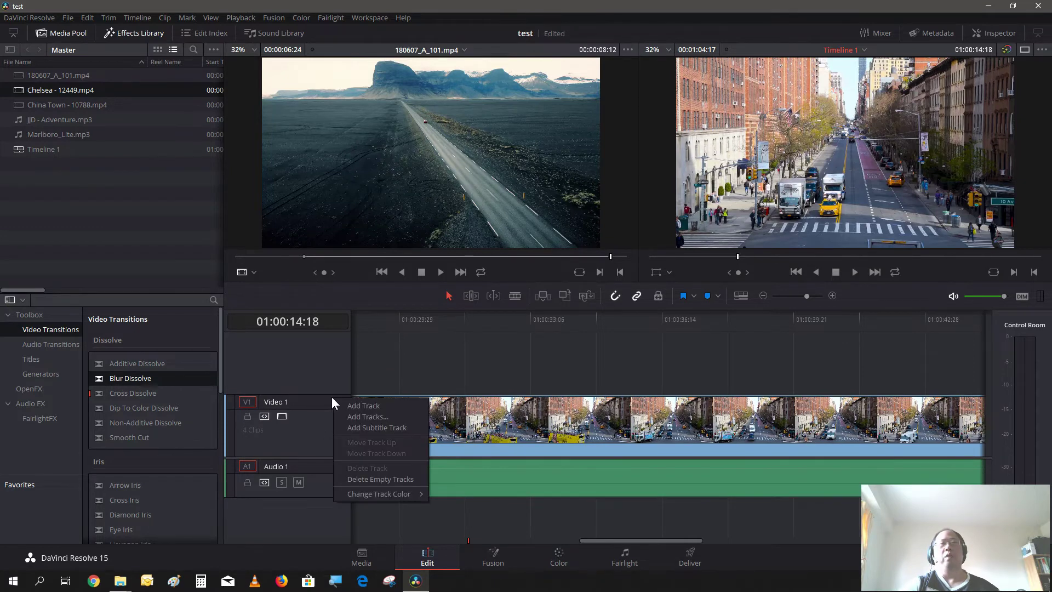
{"action": "left_click", "coordinate": [320, 395]}
{"action": "left_click_drag", "start_coordinate": [320, 394], "coordinate": [316, 417]}
{"action": "right_click", "coordinate": [316, 420]}
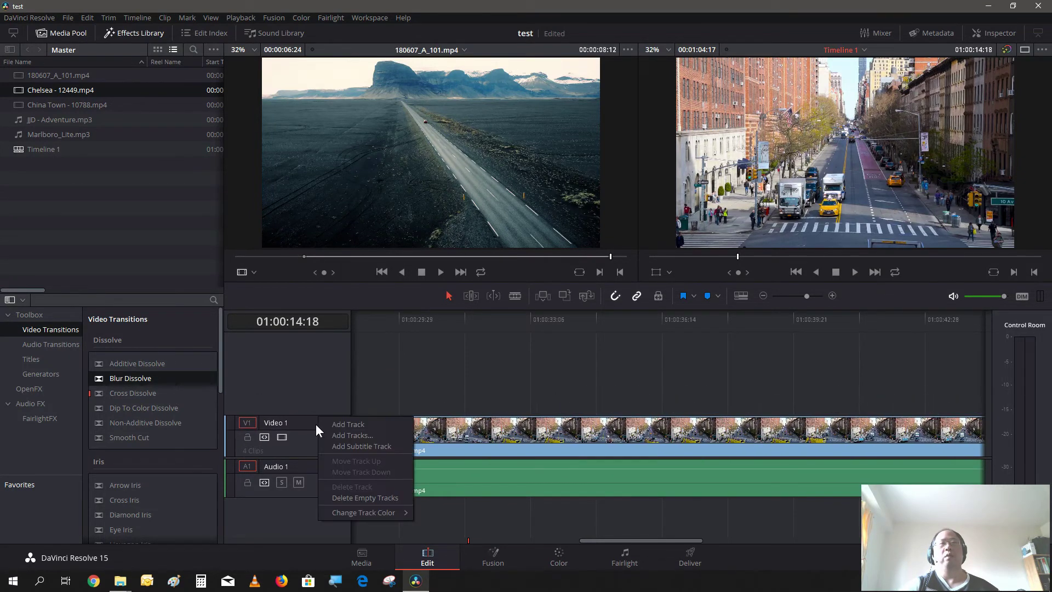
{"action": "left_click", "coordinate": [305, 413]}
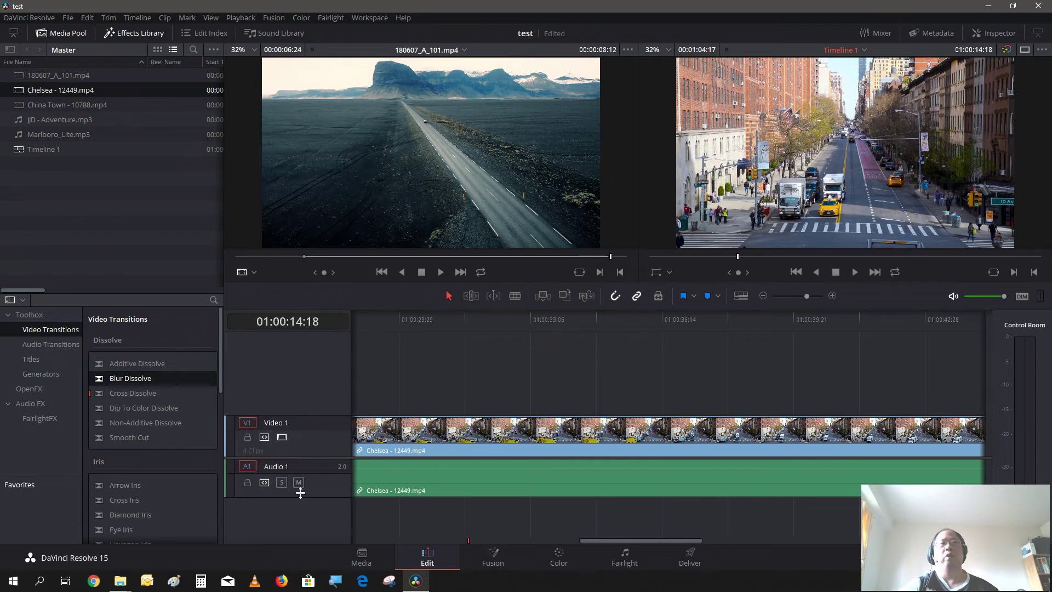
{"action": "left_click_drag", "start_coordinate": [300, 496], "coordinate": [303, 492]}
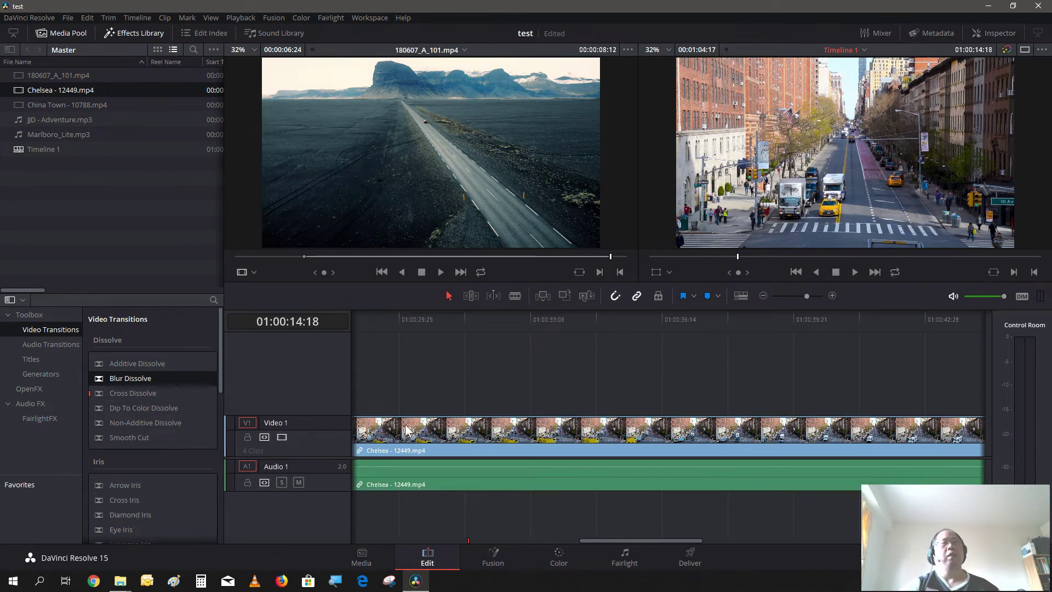
Step: Jump between the timeline's edit points and play in reverse from the Blur Dissolve cut into the 180607_A_101.mp4 clip
{"action": "left_click_drag", "start_coordinate": [610, 541], "coordinate": [359, 518]}
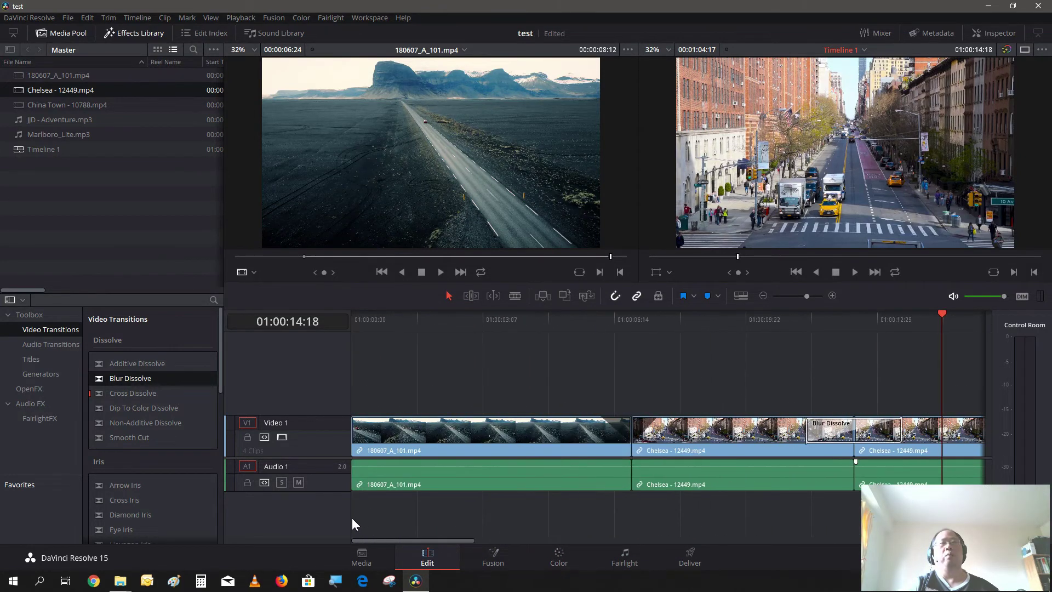
{"action": "left_click", "coordinate": [798, 272]}
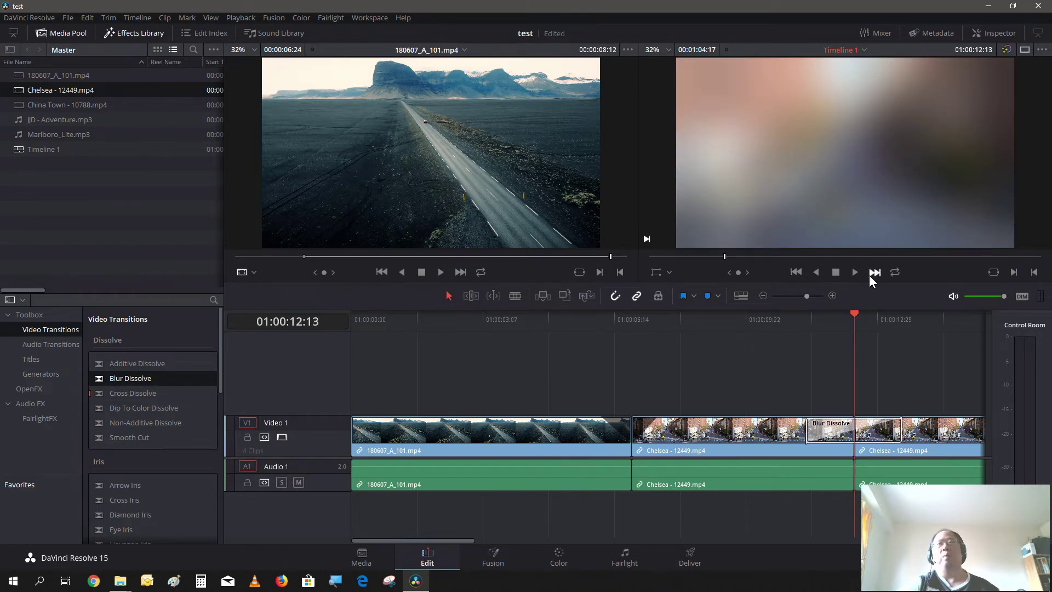
{"action": "left_click", "coordinate": [874, 272]}
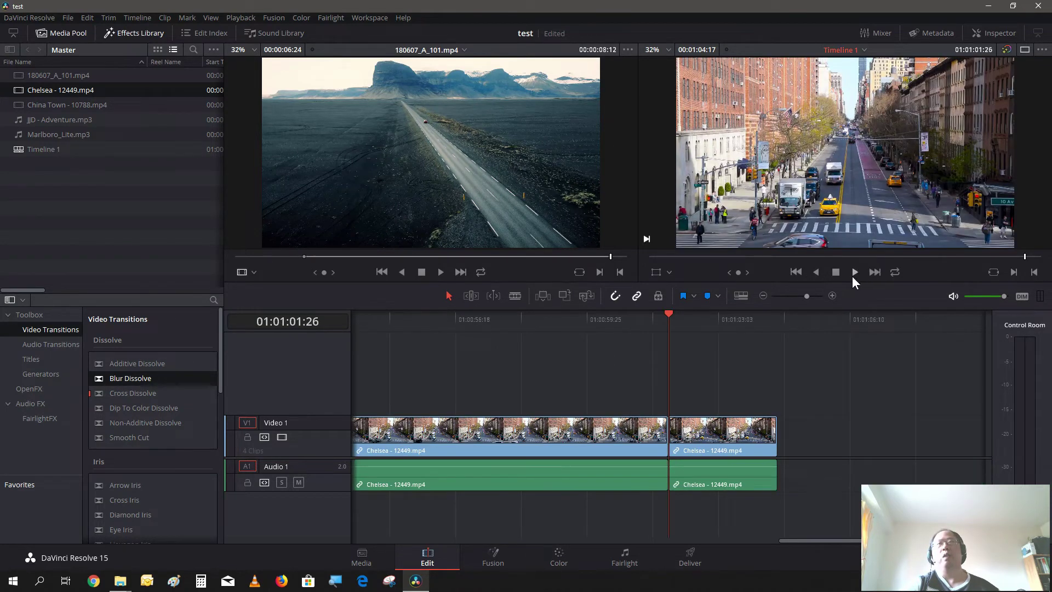
{"action": "left_click", "coordinate": [794, 272]}
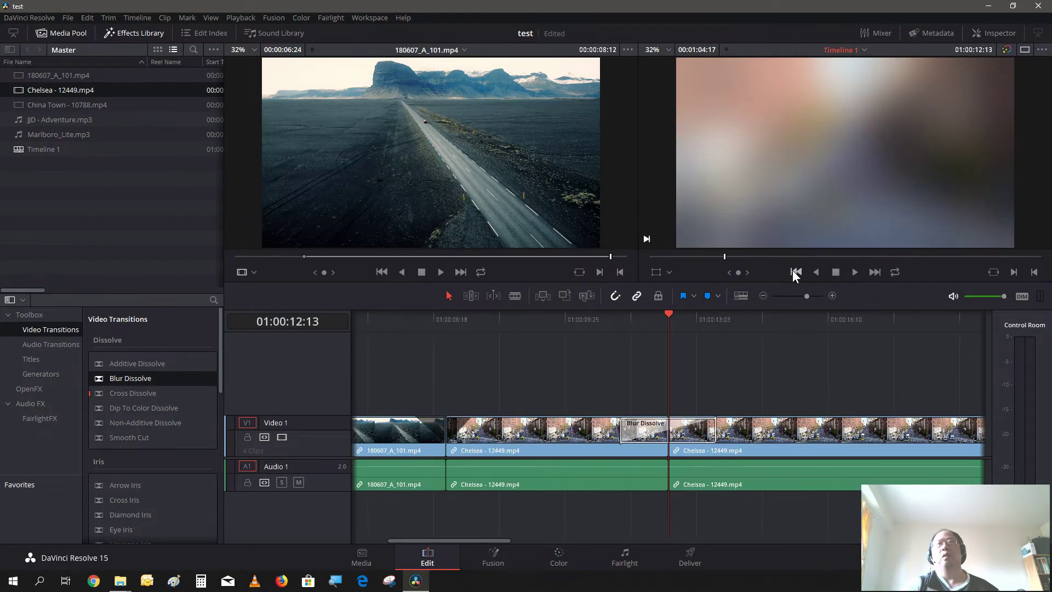
{"action": "left_click", "coordinate": [815, 272]}
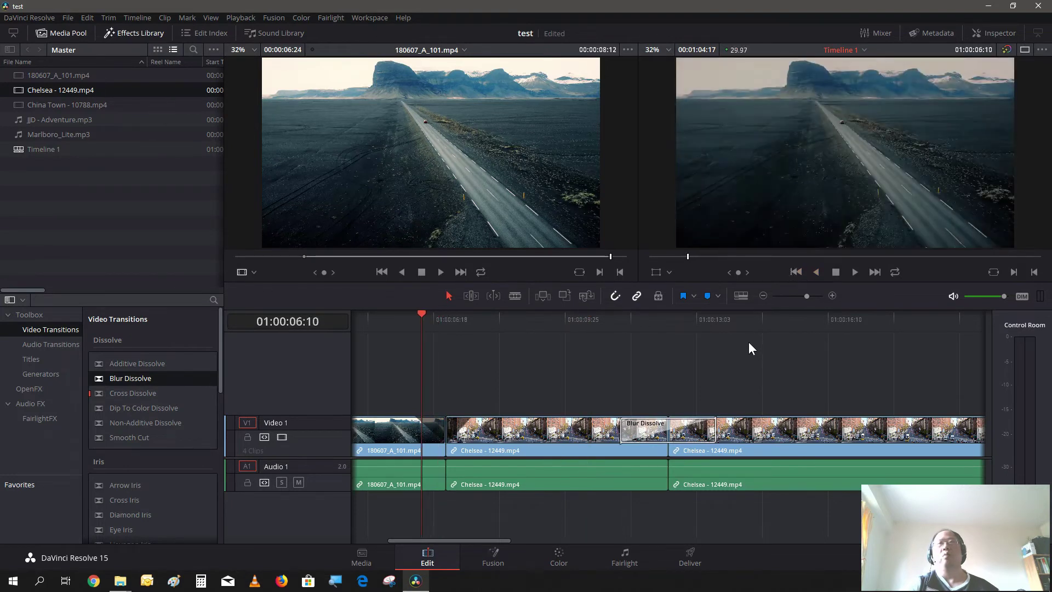
{"action": "key", "text": "space"}
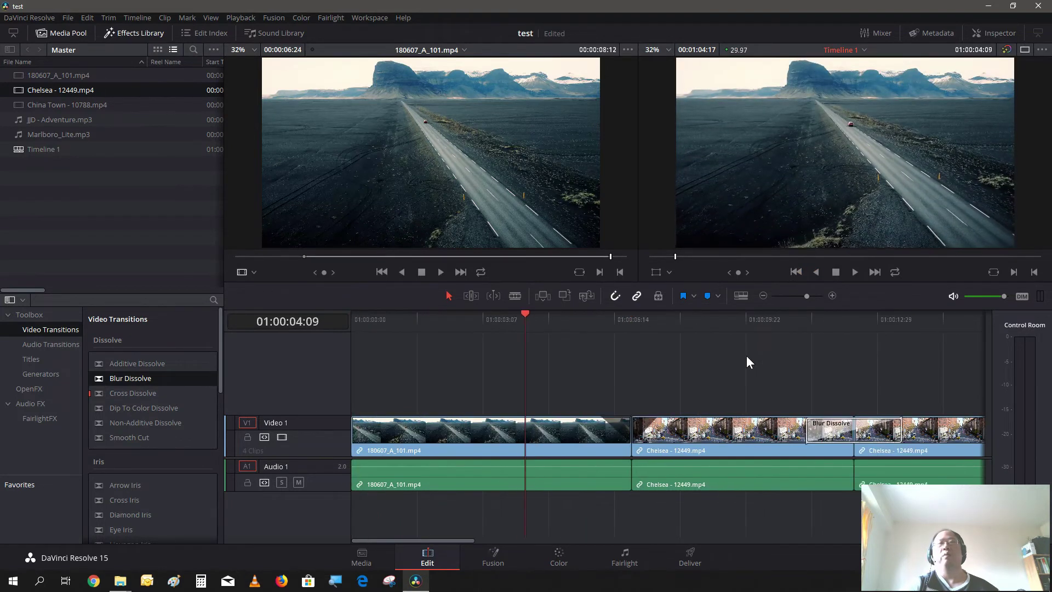
Step: Add a Text title on a new Video 2 track just after the start of the 180607_A_101.mp4 clip
{"action": "left_click", "coordinate": [801, 271]}
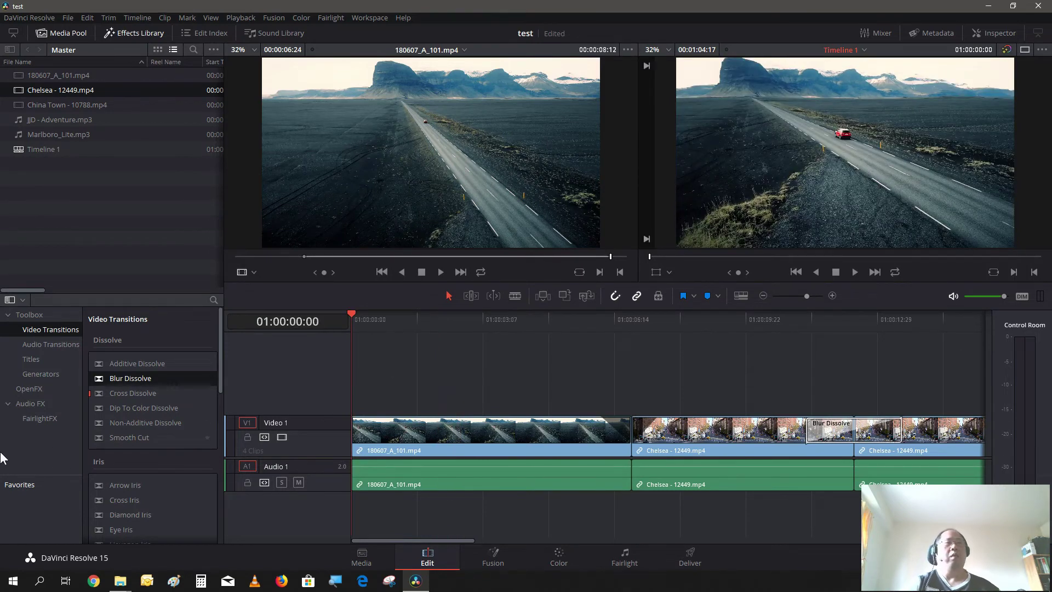
{"action": "left_click", "coordinate": [45, 359]}
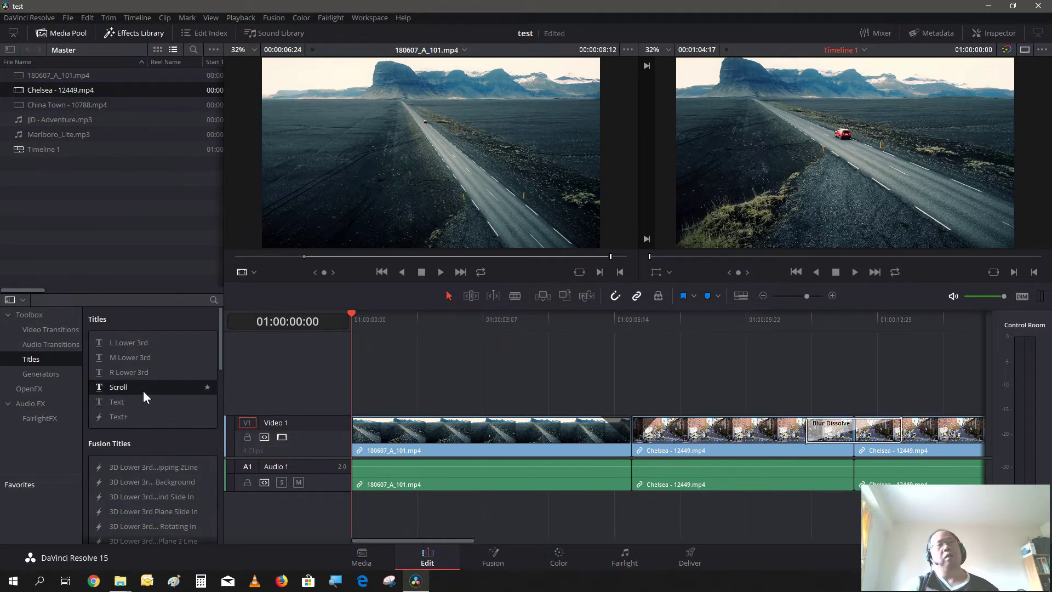
{"action": "left_click_drag", "start_coordinate": [137, 397], "coordinate": [364, 412]}
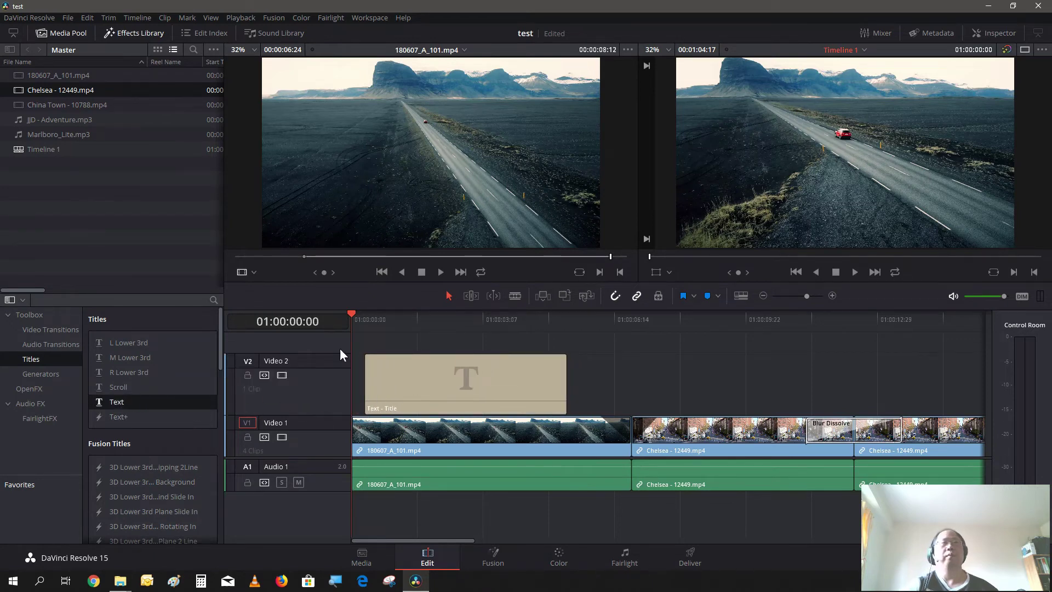
Step: Show the title in the viewer at 01:00:00:22 and replace its text with "car trip" in the Inspector
{"action": "left_click", "coordinate": [402, 361]}
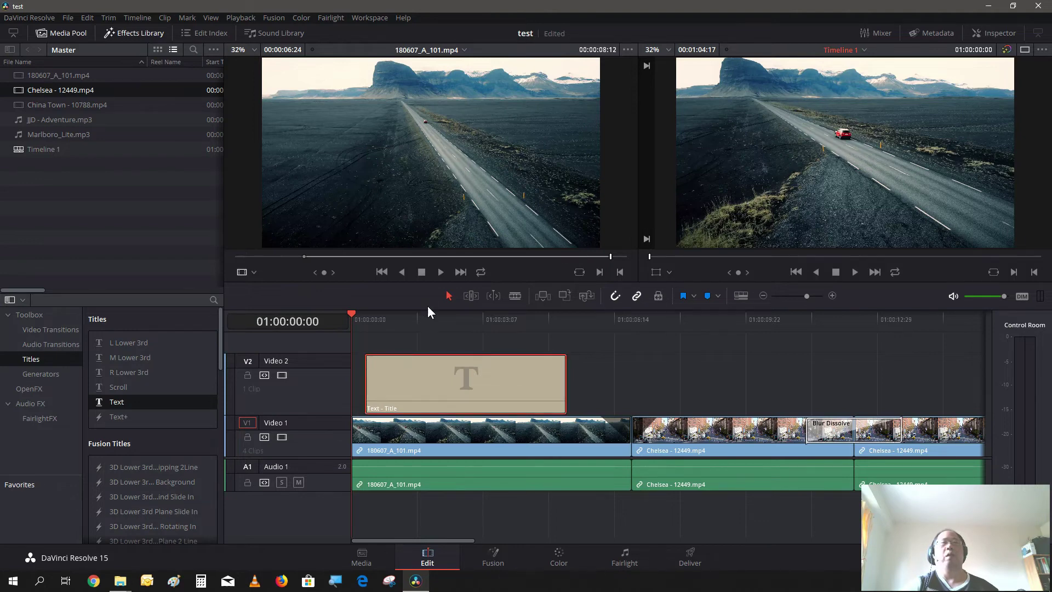
{"action": "left_click", "coordinate": [428, 320]}
{"action": "right_click", "coordinate": [428, 321]}
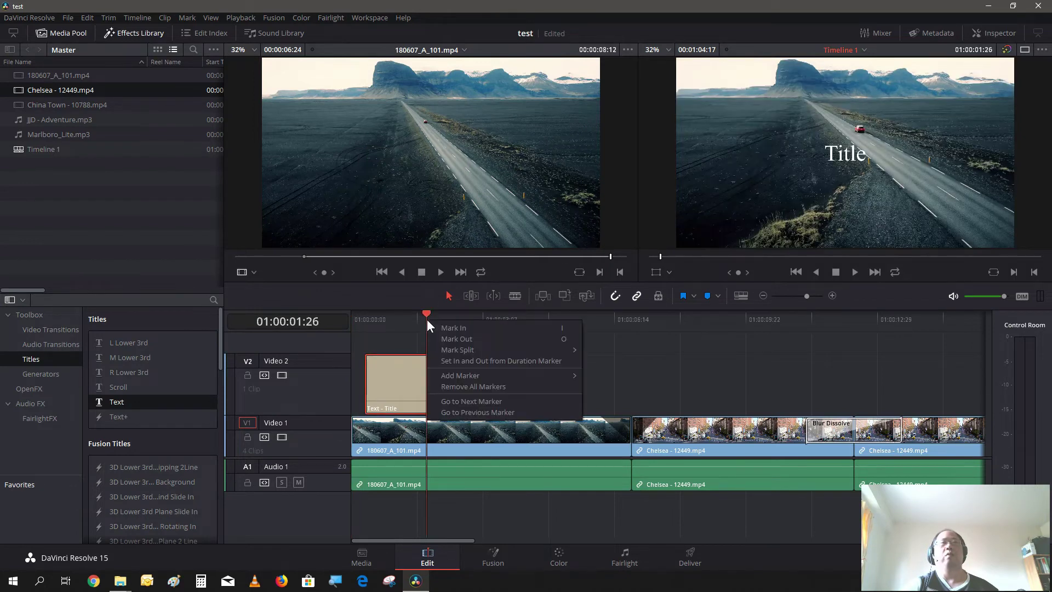
{"action": "left_click", "coordinate": [380, 319]}
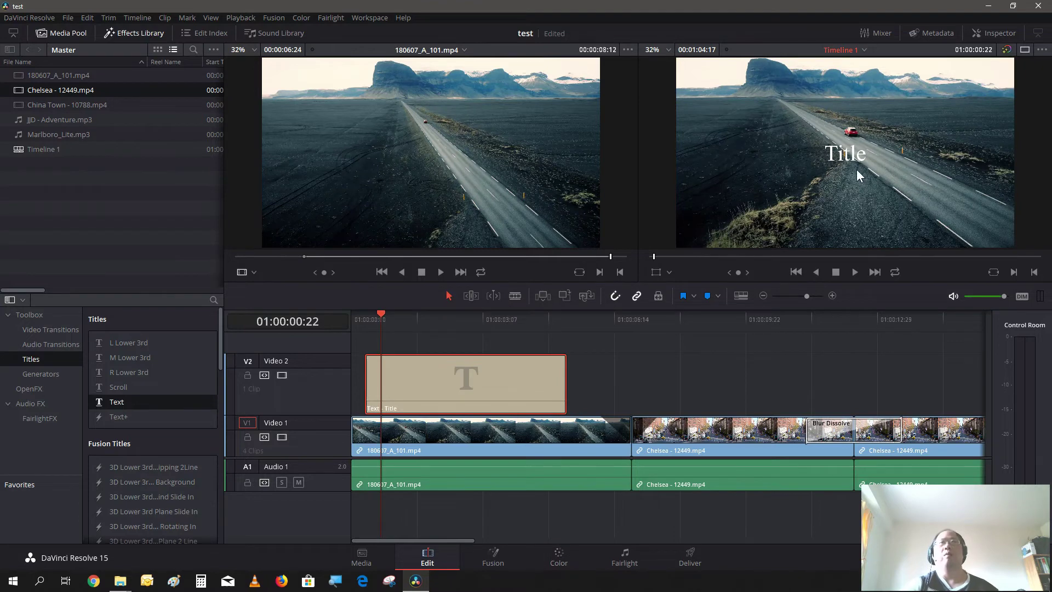
{"action": "left_click", "coordinate": [1006, 32]}
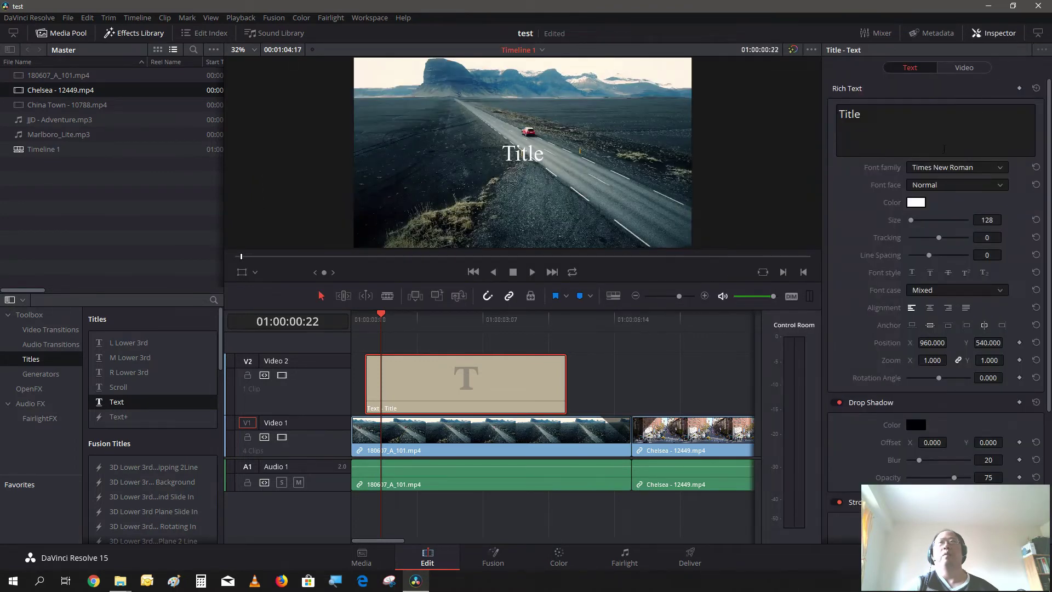
{"action": "left_click", "coordinate": [944, 149]}
{"action": "key", "text": "ctrl+a"}
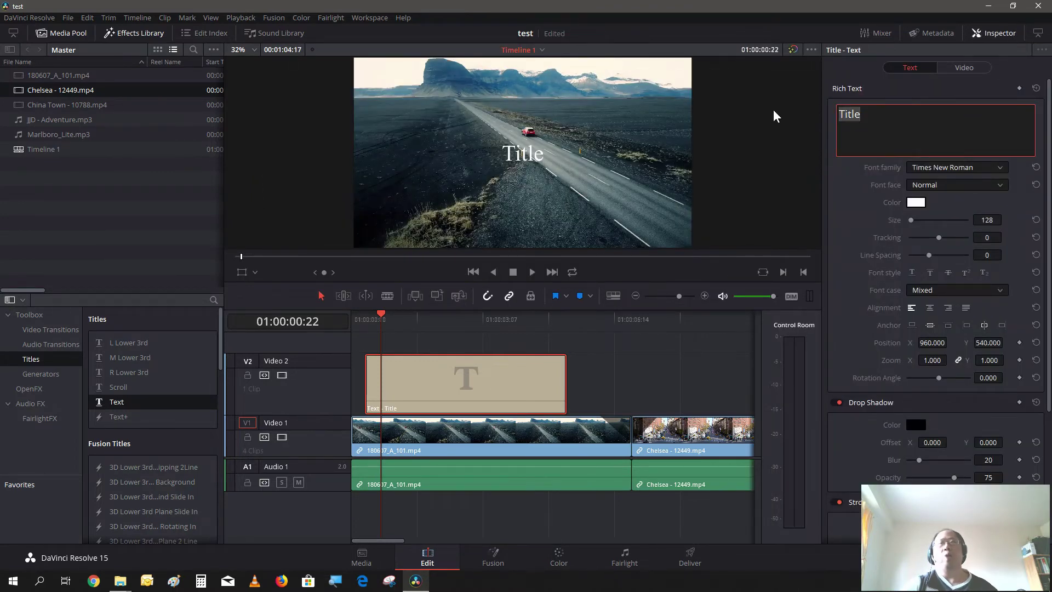
{"action": "key", "text": "BackSpace"}
{"action": "type", "text": "car trip"}
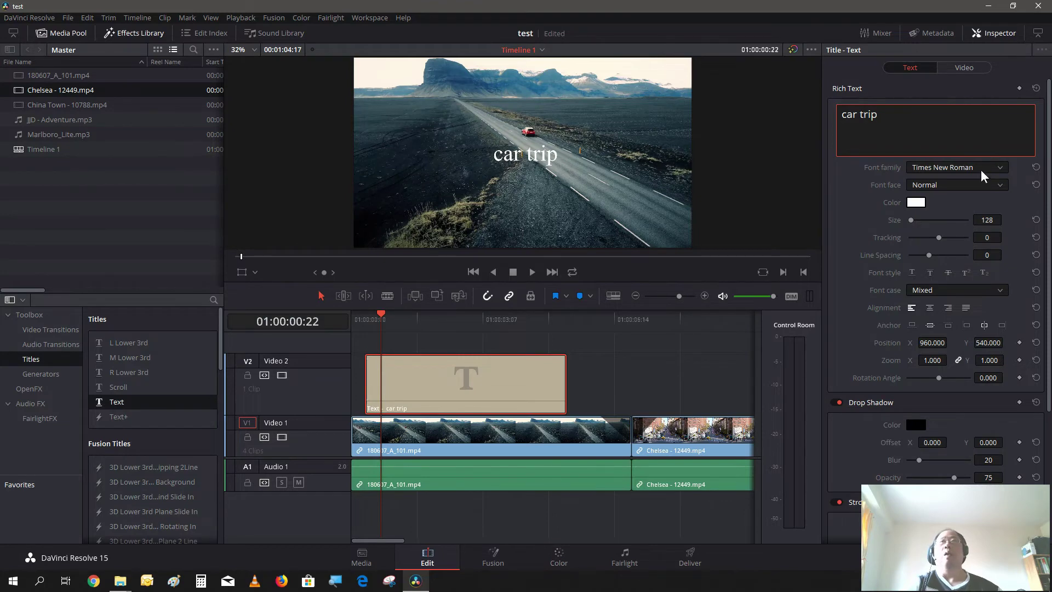
Step: Format the "car trip" title in the Star Jedi font with the Bold face at size 192
{"action": "left_click", "coordinate": [982, 170]}
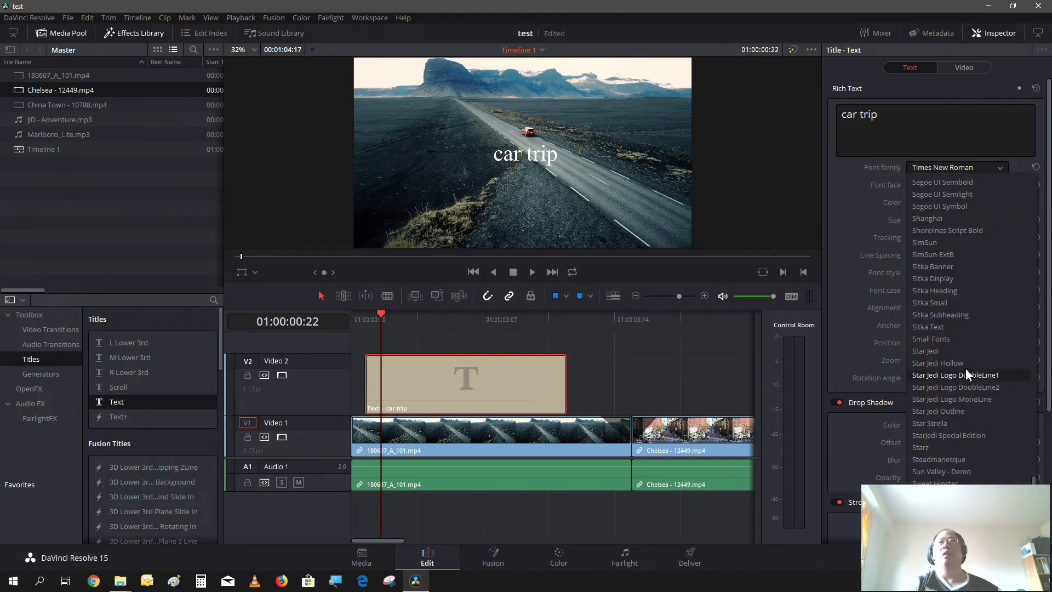
{"action": "left_click", "coordinate": [968, 351]}
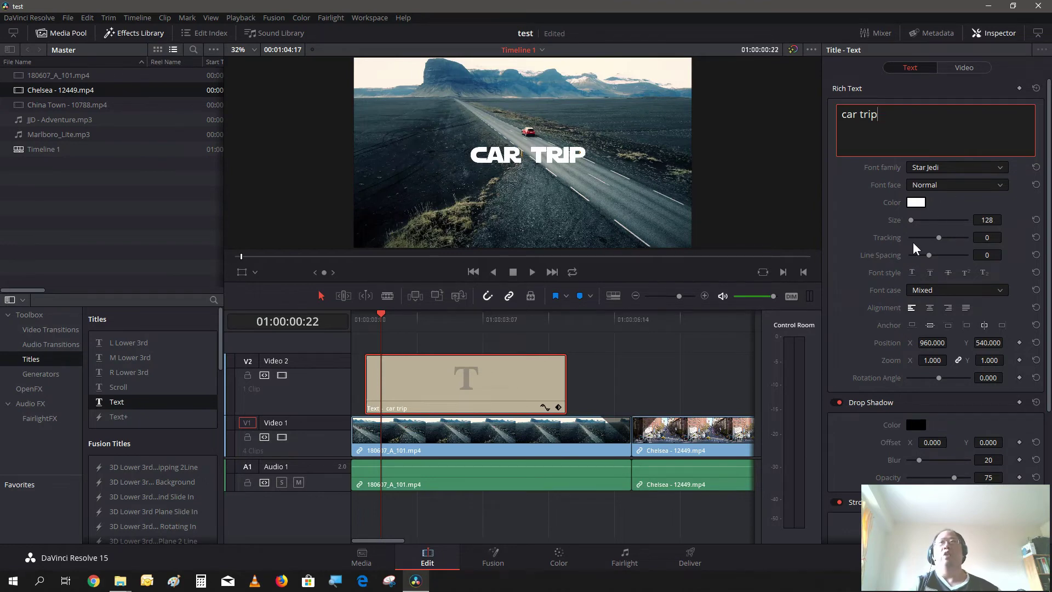
{"action": "left_click", "coordinate": [946, 187]}
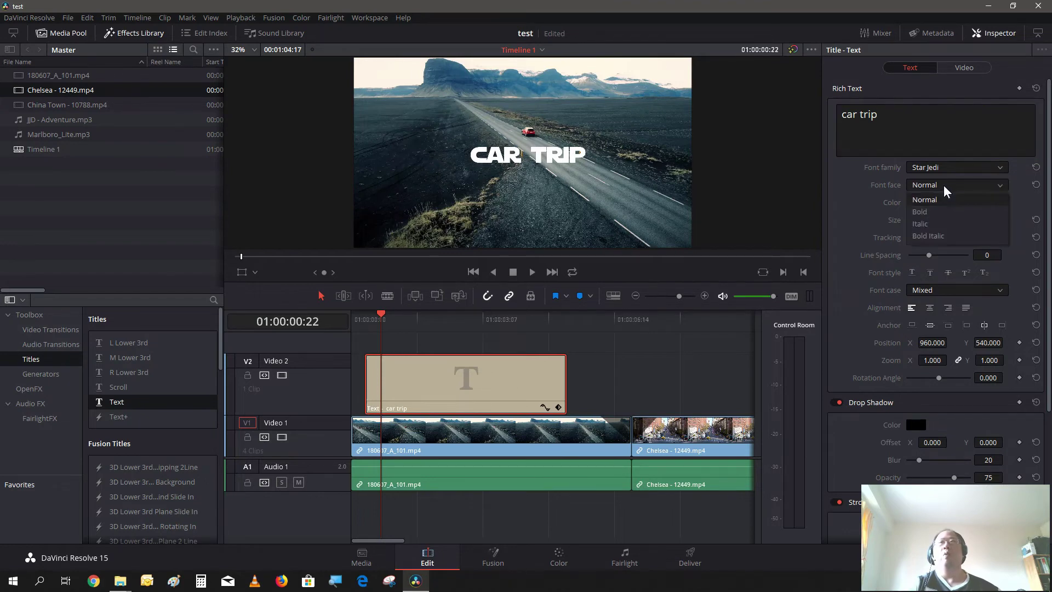
{"action": "left_click", "coordinate": [949, 216]}
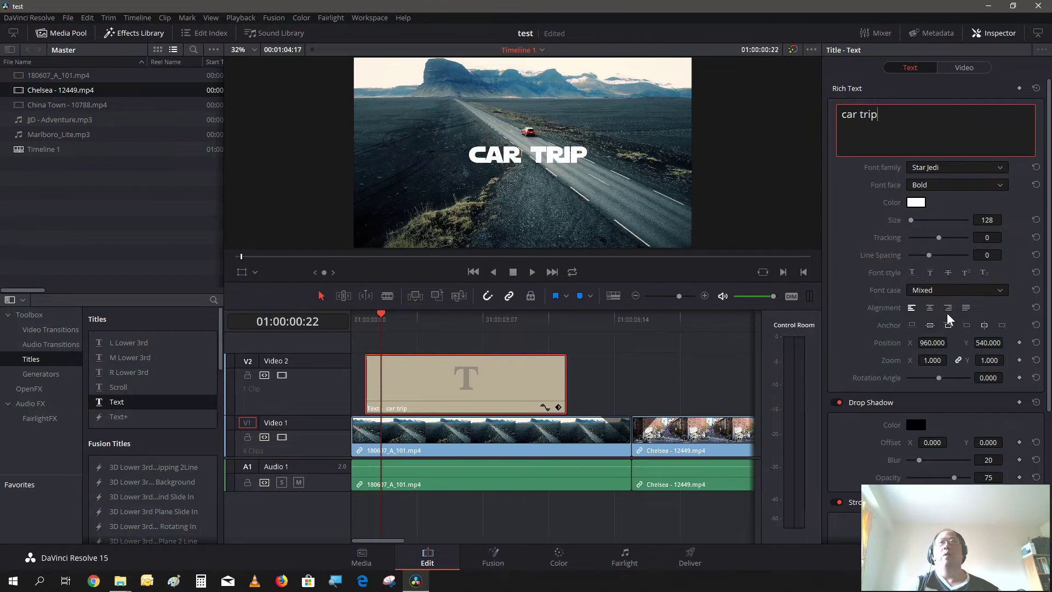
{"action": "mouse_move", "coordinate": [912, 221]}
{"action": "left_mouse_down"}
{"action": "mouse_move", "coordinate": [924, 225]}
{"action": "mouse_move", "coordinate": [889, 240]}
{"action": "mouse_move", "coordinate": [928, 224]}
{"action": "left_mouse_up"}
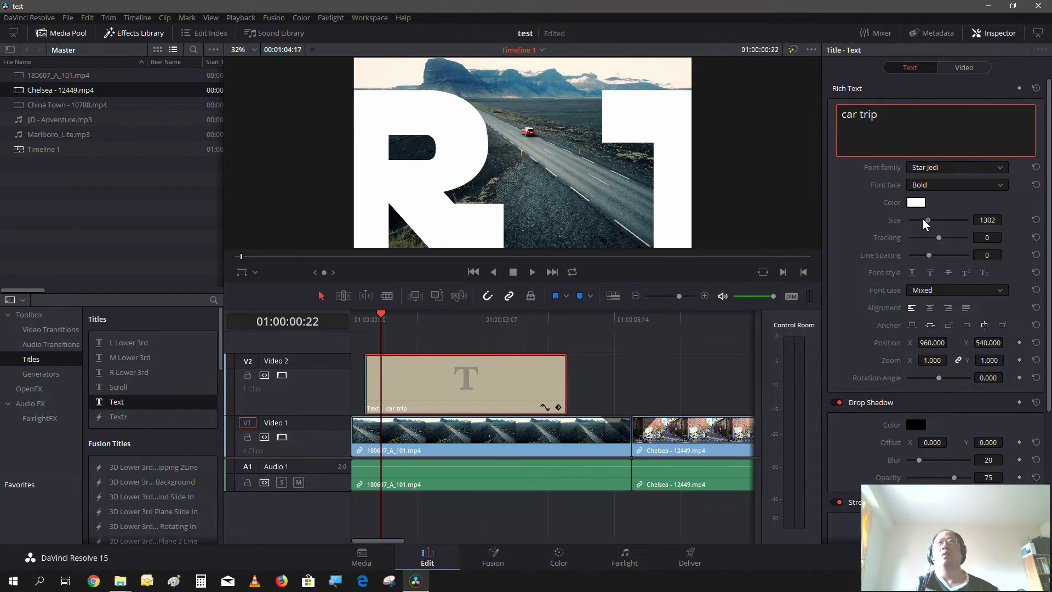
{"action": "left_click_drag", "start_coordinate": [926, 223], "coordinate": [913, 232]}
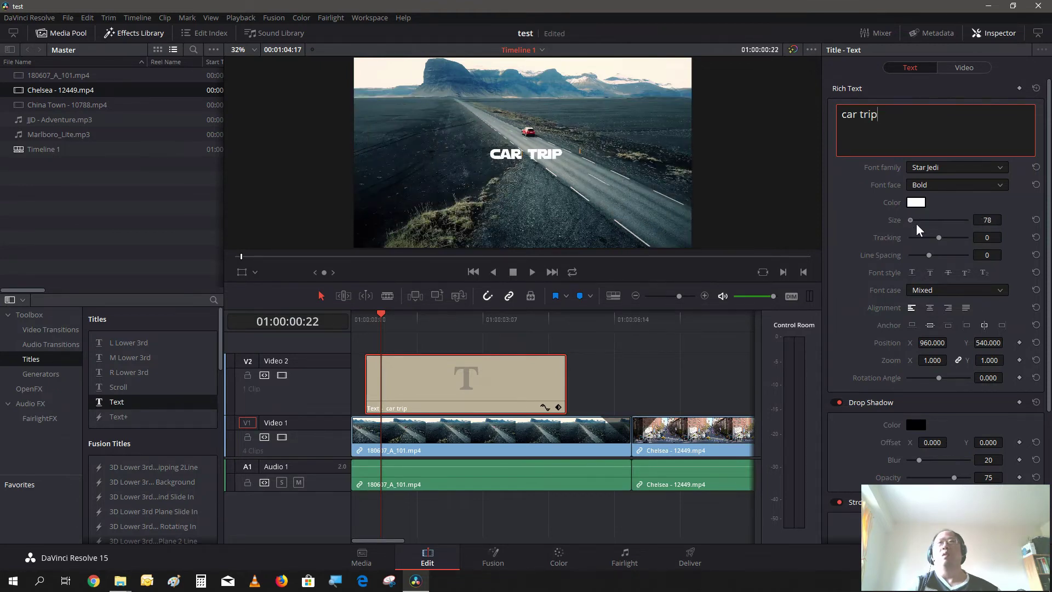
{"action": "left_click_drag", "start_coordinate": [915, 230], "coordinate": [912, 230]}
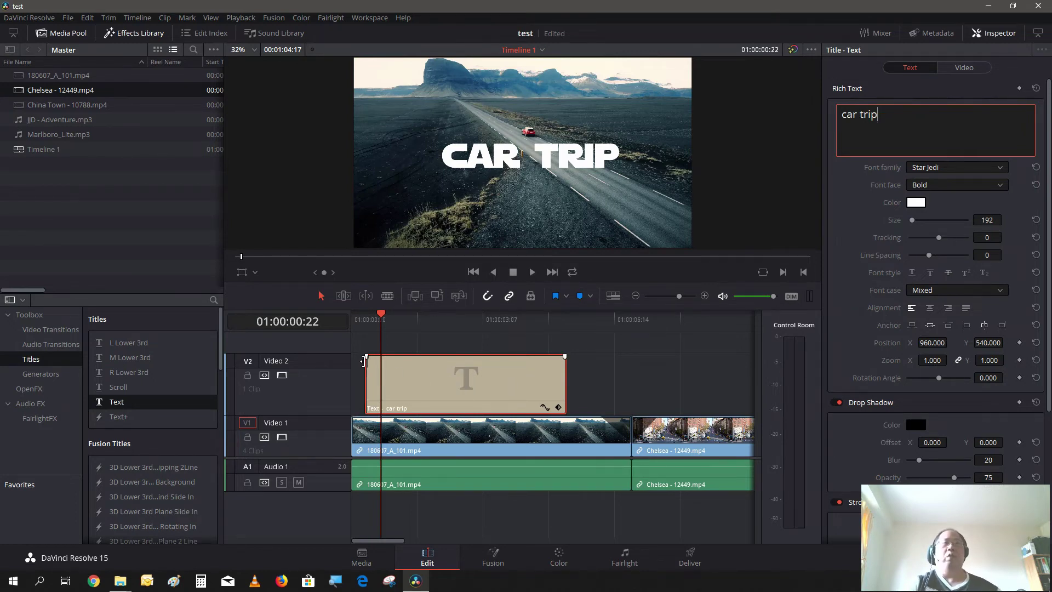
Step: Give the "car trip" title a short fade-in at its start and preview it from the beginning of the timeline
{"action": "left_click", "coordinate": [364, 361]}
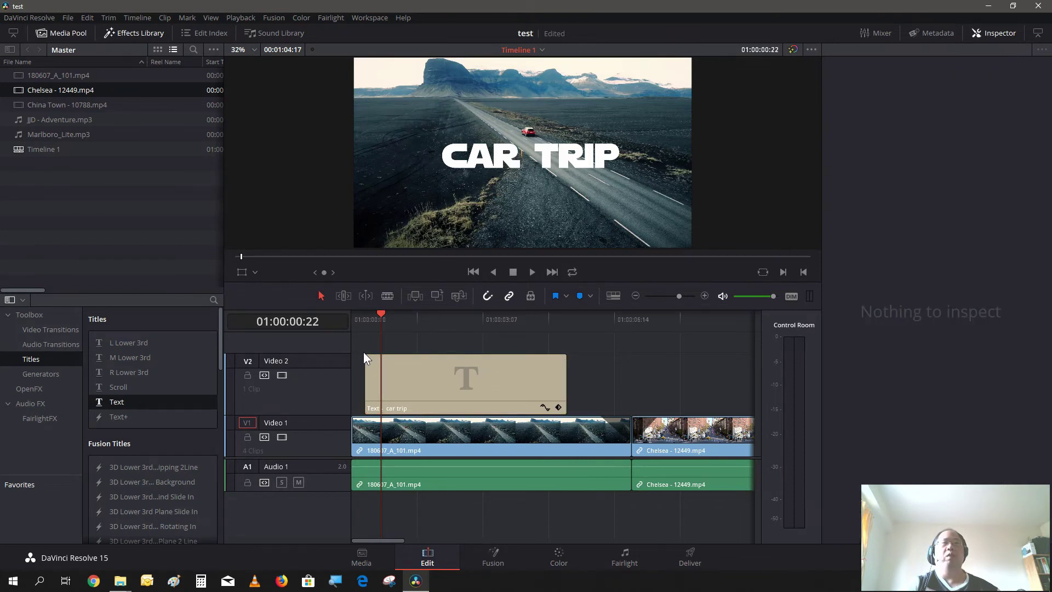
{"action": "left_click_drag", "start_coordinate": [365, 356], "coordinate": [382, 356]}
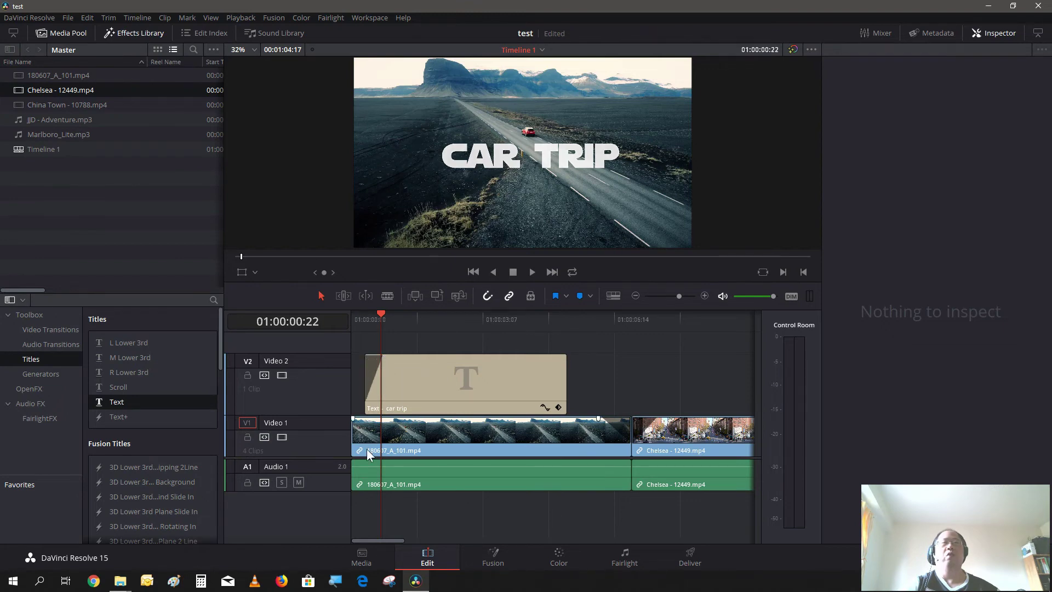
{"action": "right_click", "coordinate": [360, 324]}
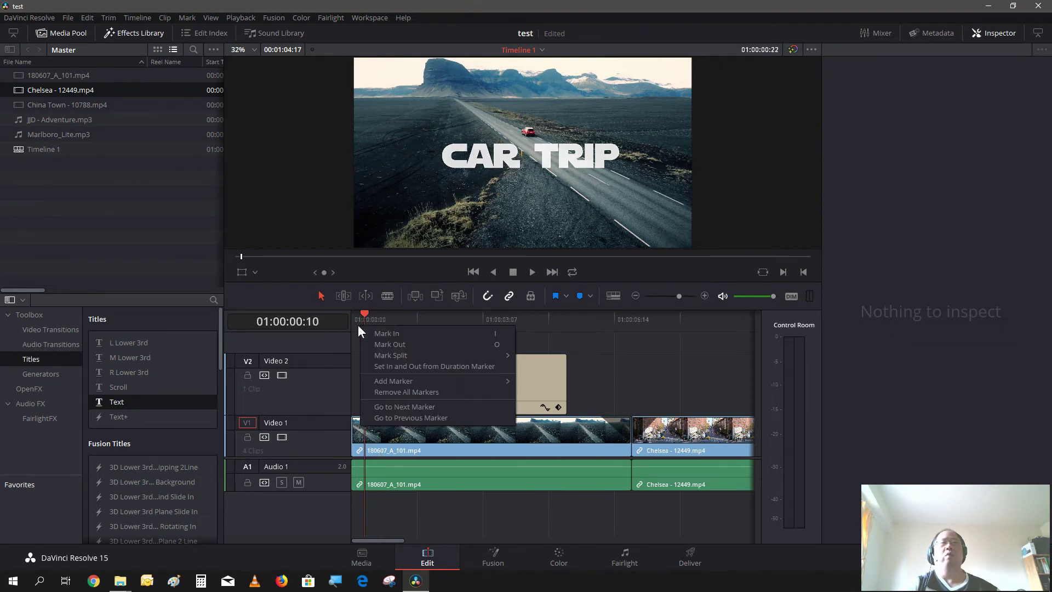
{"action": "left_click", "coordinate": [349, 323]}
{"action": "key", "text": "space"}
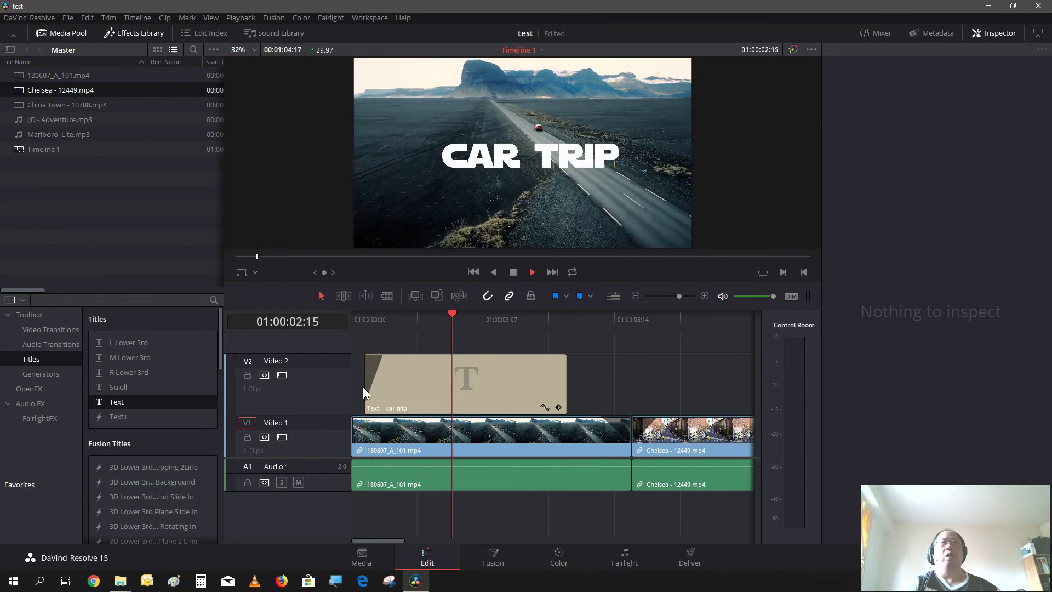
{"action": "key", "text": "space"}
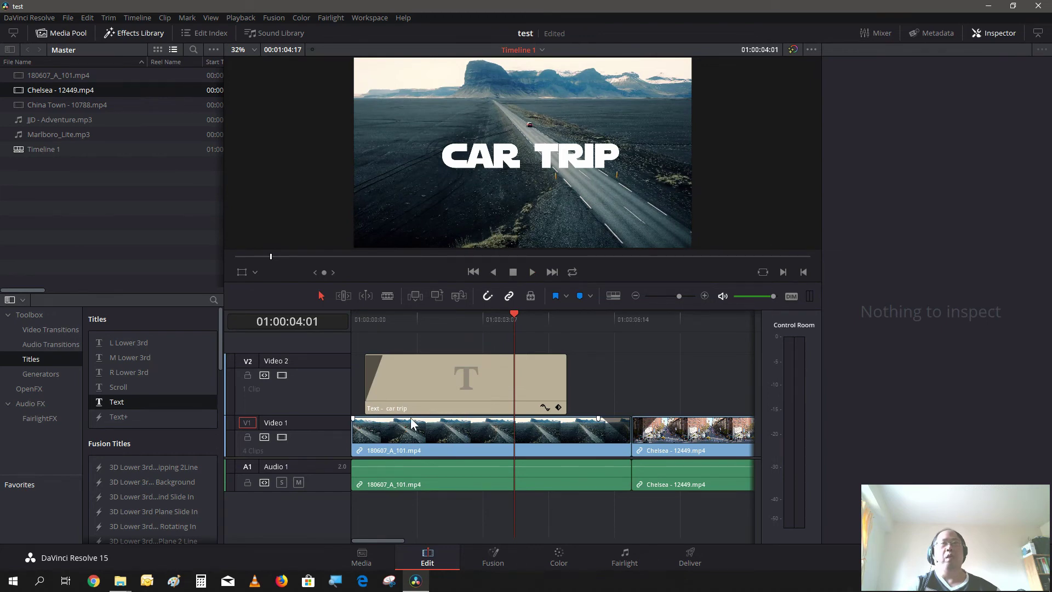
Step: Close the Inspector and step frame by frame forward and backward around the title's end, with a short playback in between
{"action": "left_click", "coordinate": [1017, 33]}
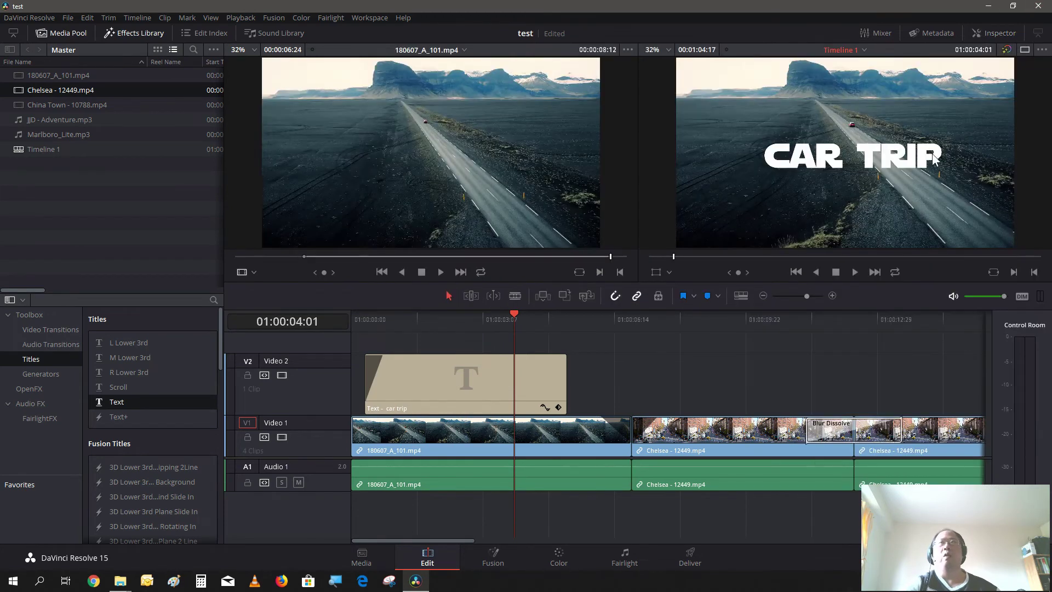
{"action": "key", "text": "Right"}
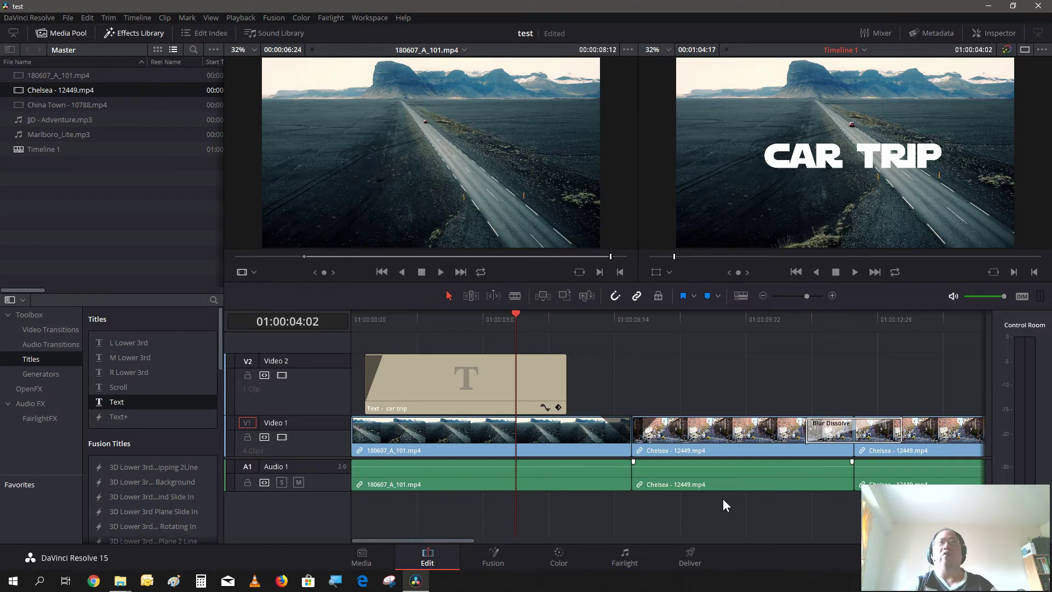
{"action": "key", "text": "Left"}
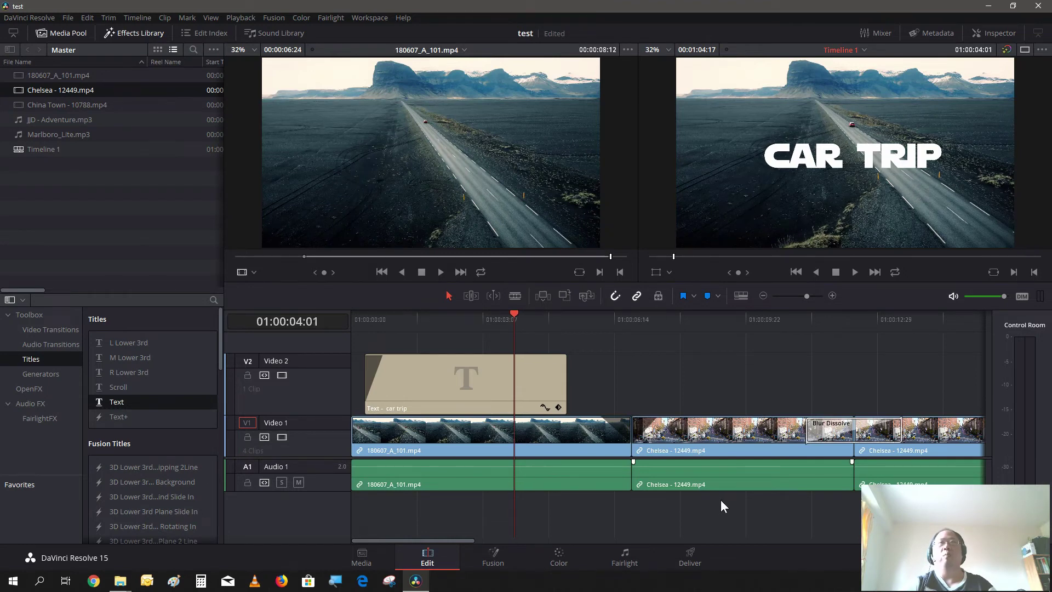
{"action": "key", "text": "Right"}
{"action": "key", "text": "Right"}
{"action": "key", "text": "Right"}
{"action": "key", "text": "Right"}
{"action": "key", "text": "Right"}
{"action": "key", "text": "Right"}
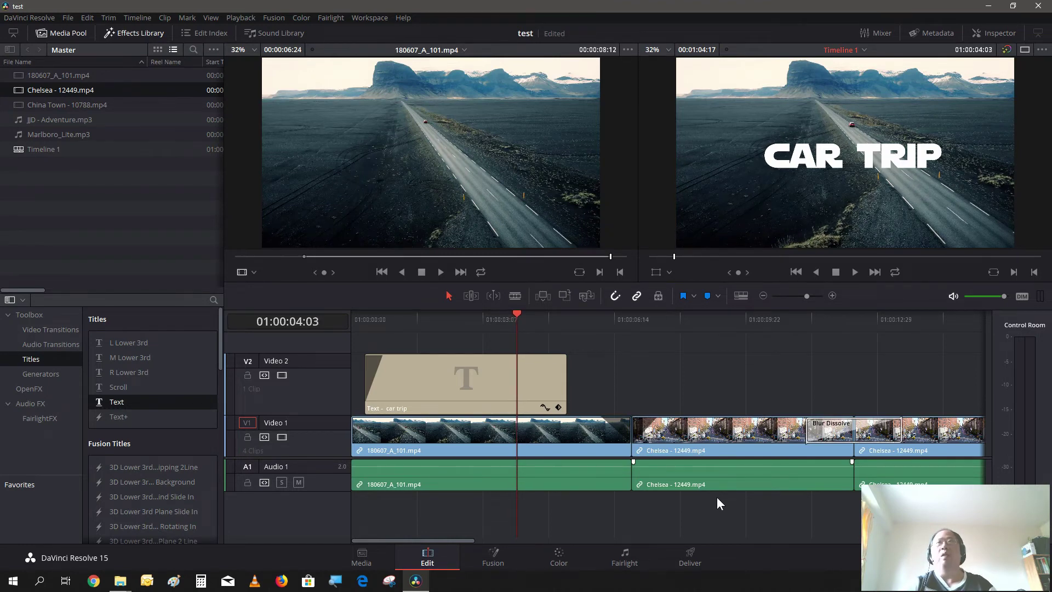
{"action": "key", "text": "space"}
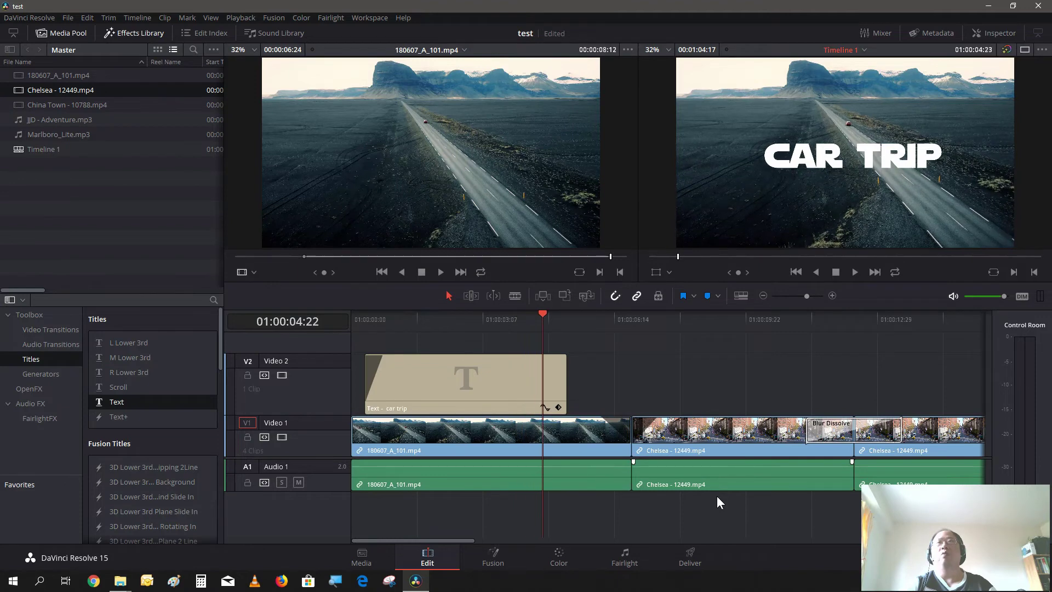
{"action": "key", "text": "space"}
{"action": "key", "text": "Right"}
{"action": "key", "text": "Right"}
{"action": "key", "text": "Right"}
{"action": "key", "text": "Right"}
{"action": "key", "text": "Right"}
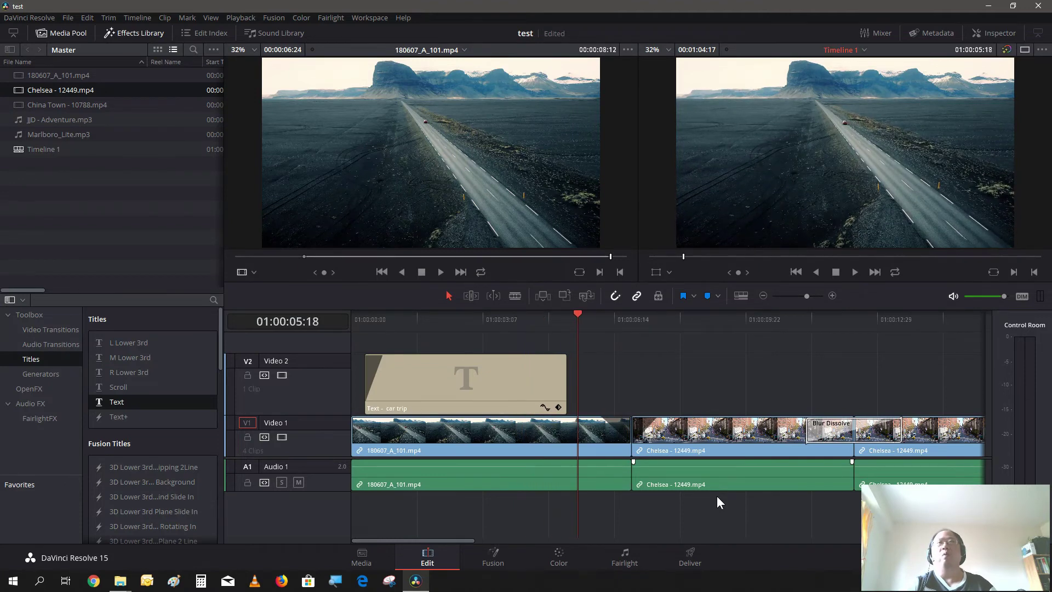
{"action": "key", "text": "Left"}
{"action": "key", "text": "Left"}
{"action": "key", "text": "Left"}
{"action": "key", "text": "Left"}
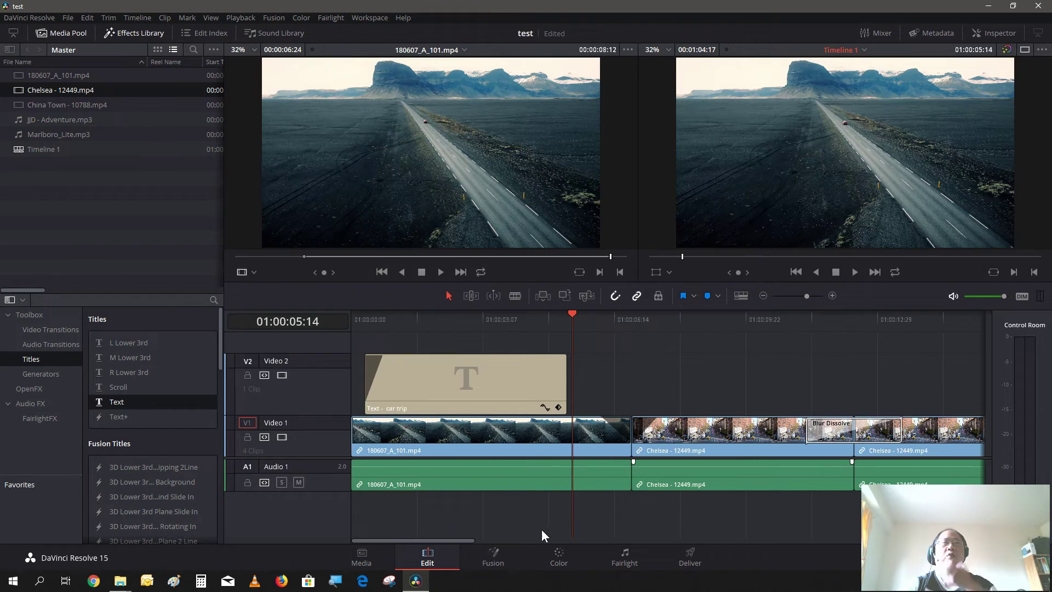
Step: Place JJD - Adventure.mp3 on a new Audio 2 track at the timeline's start and try out its volume level
{"action": "right_click", "coordinate": [422, 329]}
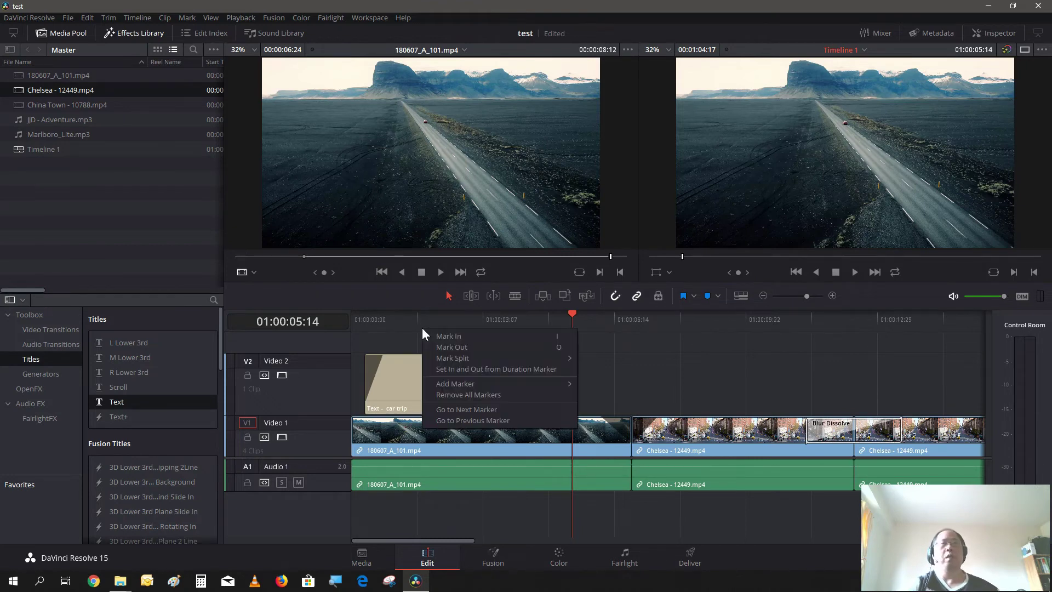
{"action": "left_click", "coordinate": [404, 322]}
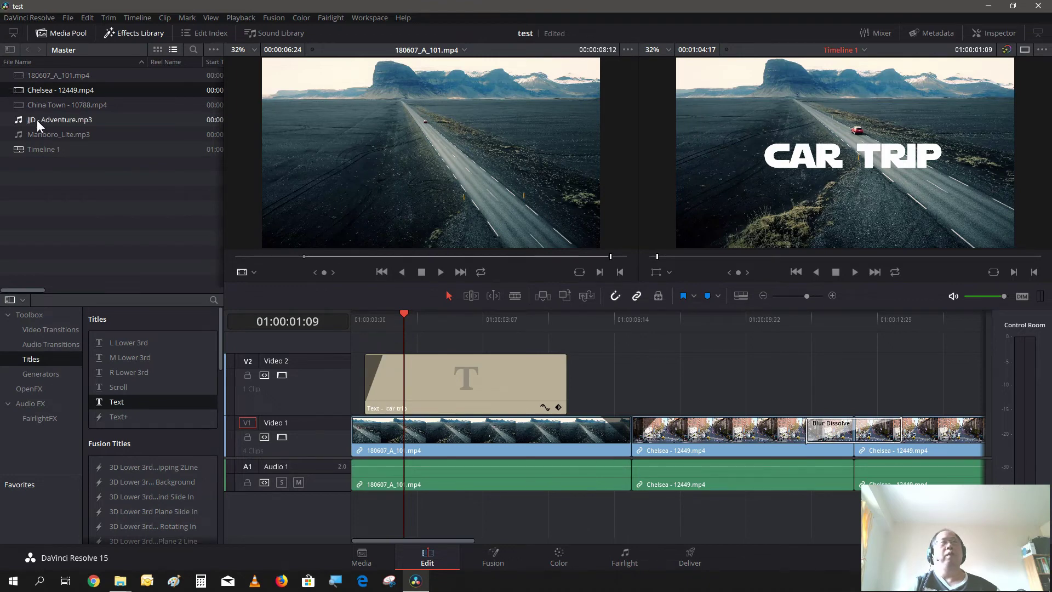
{"action": "left_click_drag", "start_coordinate": [38, 120], "coordinate": [350, 511]}
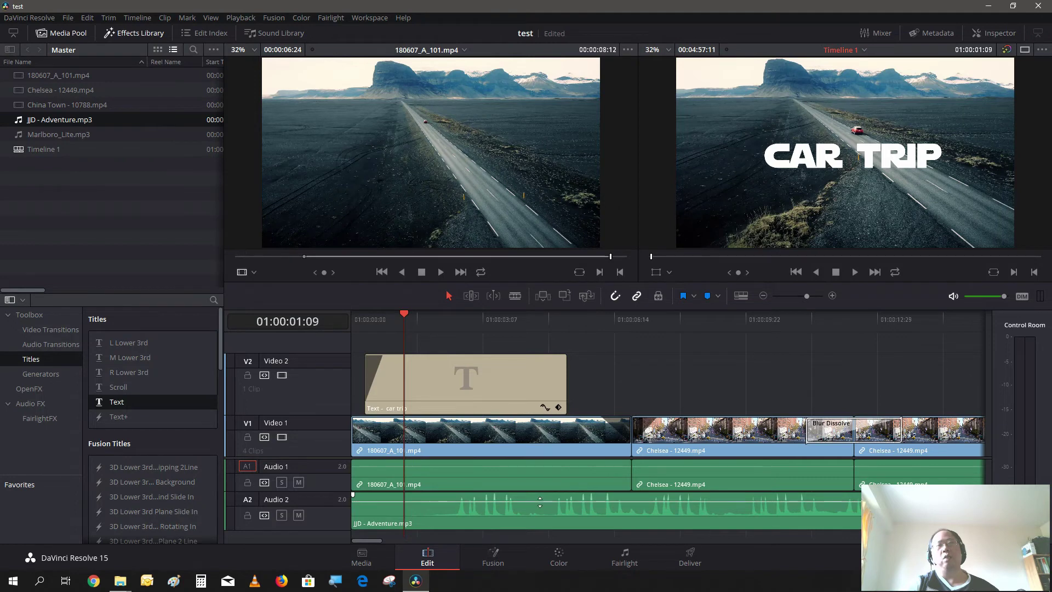
{"action": "mouse_move", "coordinate": [540, 501]}
{"action": "left_mouse_down"}
{"action": "mouse_move", "coordinate": [538, 491]}
{"action": "mouse_move", "coordinate": [537, 503]}
{"action": "left_mouse_up"}
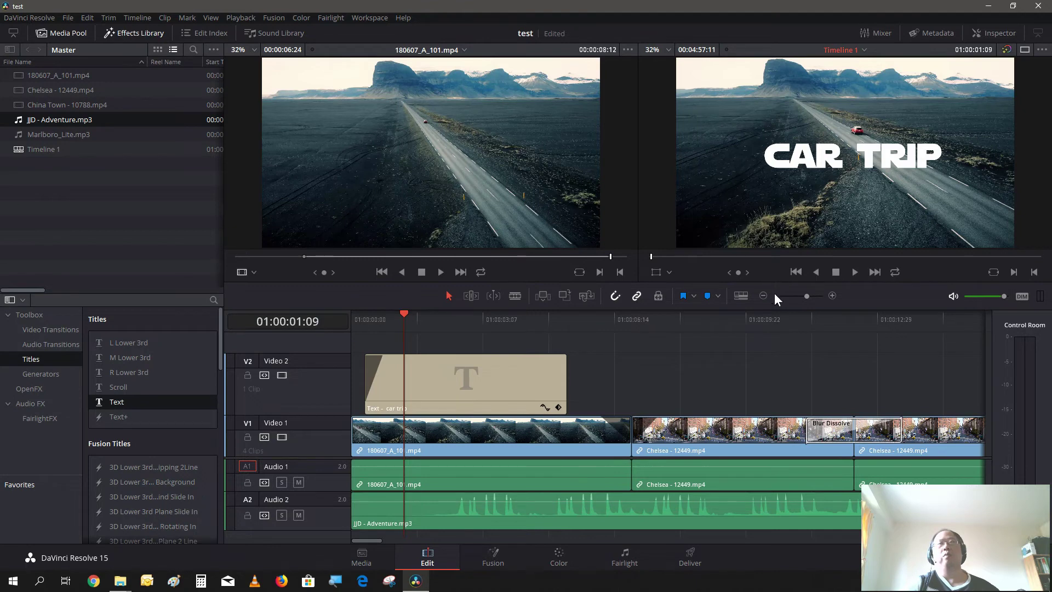
Step: Split JJD - Adventure.mp3 on Audio 2 where the video ends and delete the part beyond the cut
{"action": "left_click", "coordinate": [759, 295]}
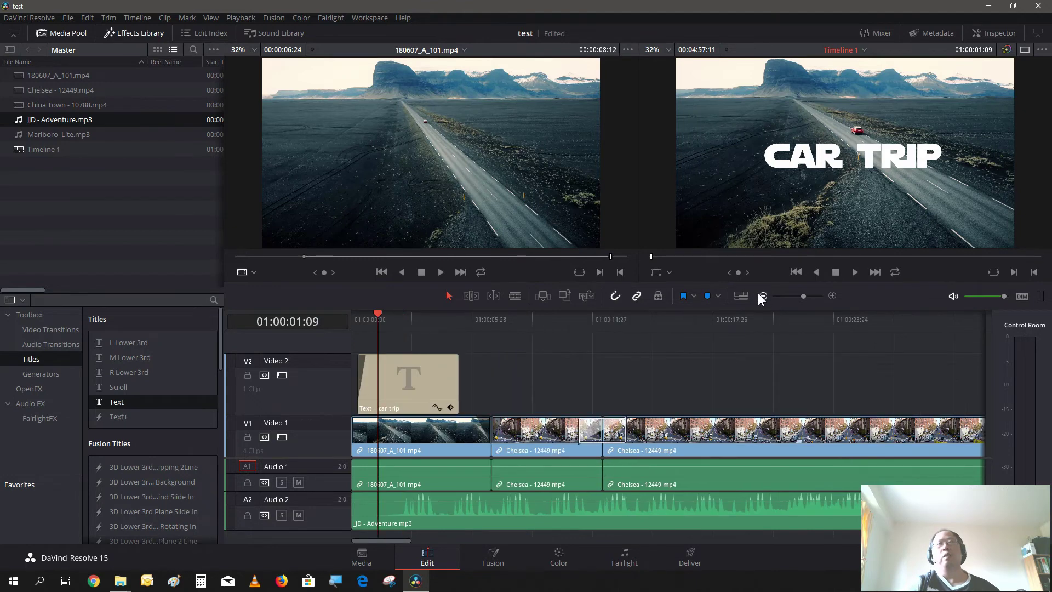
{"action": "left_click", "coordinate": [760, 295]}
{"action": "left_click", "coordinate": [759, 294]}
{"action": "left_click", "coordinate": [762, 295]}
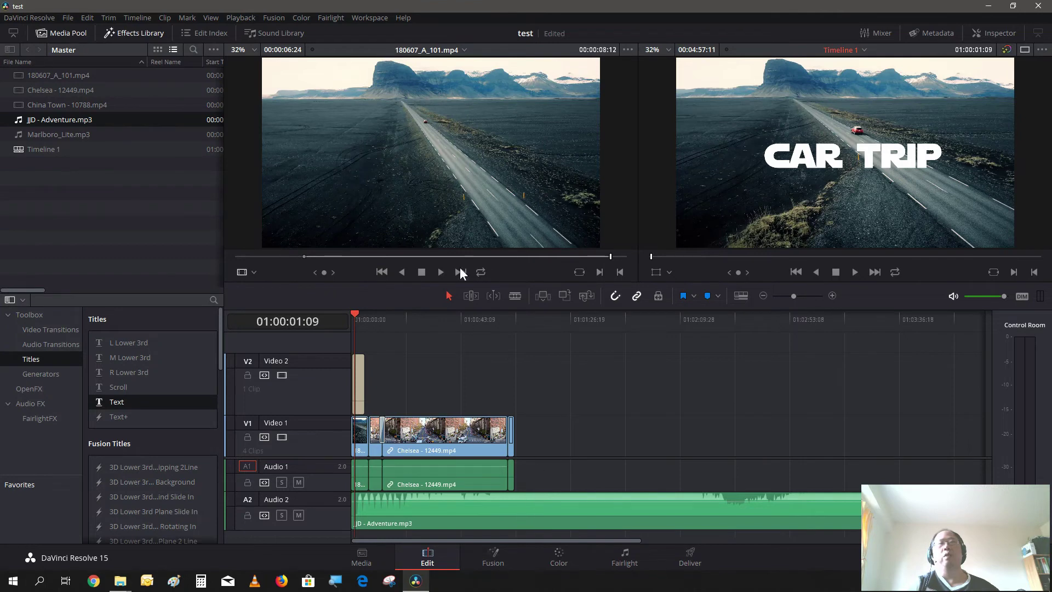
{"action": "left_click", "coordinate": [514, 297]}
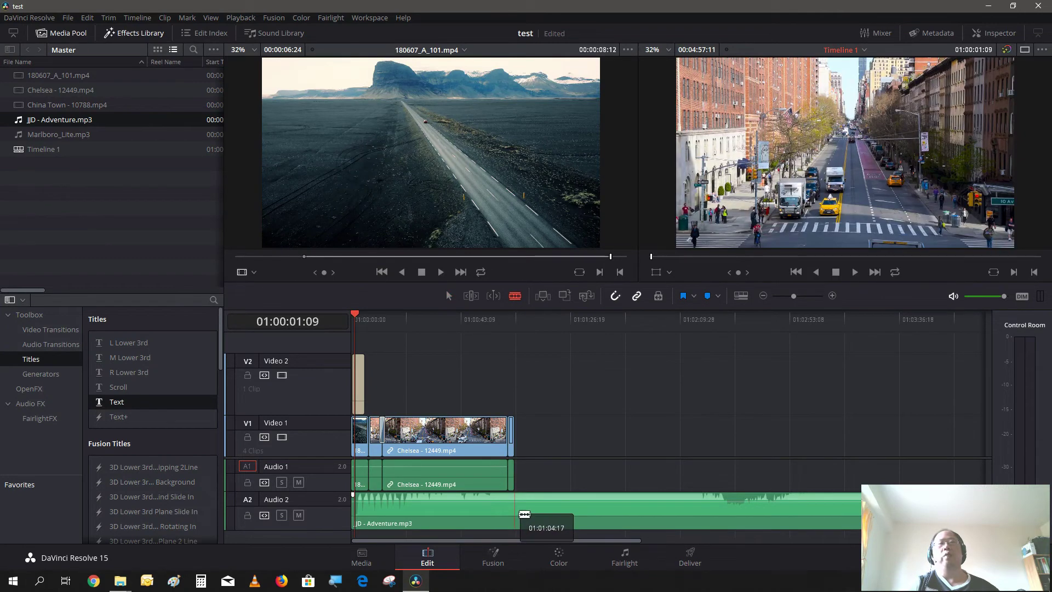
{"action": "left_click", "coordinate": [518, 509]}
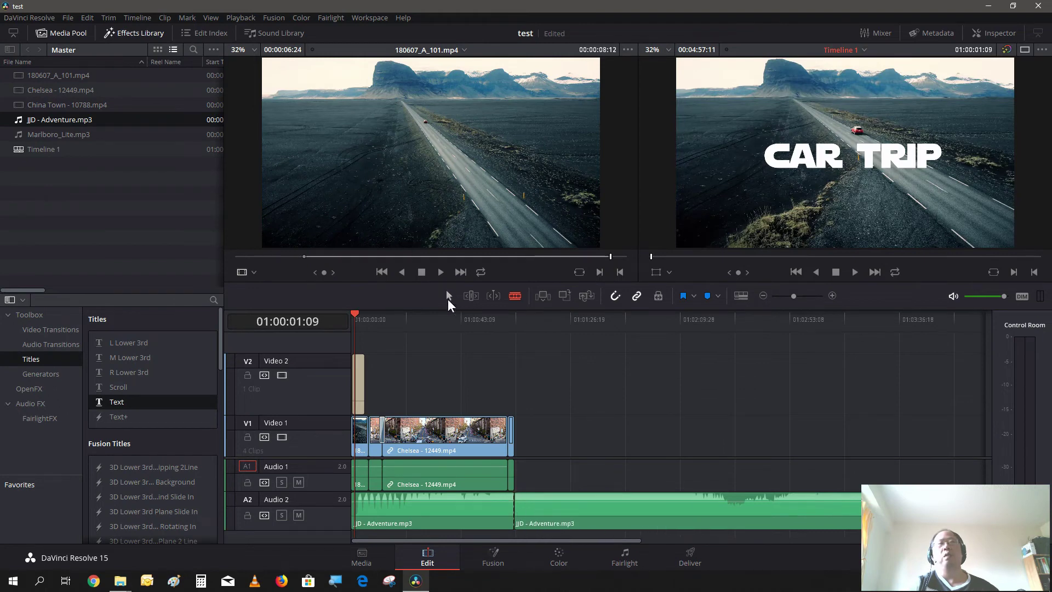
{"action": "left_click", "coordinate": [617, 518]}
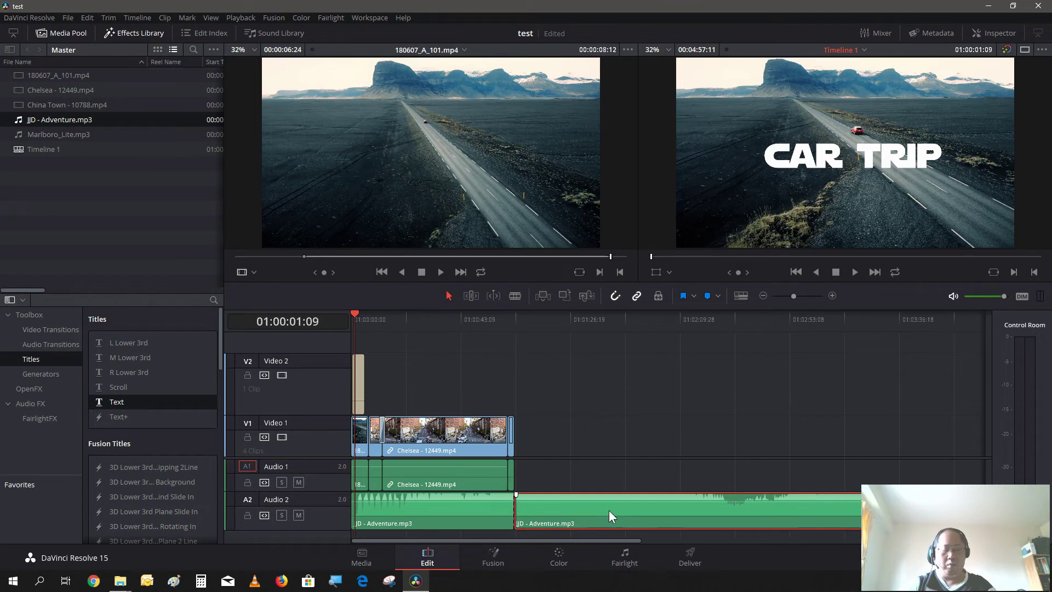
{"action": "key", "text": "Delete"}
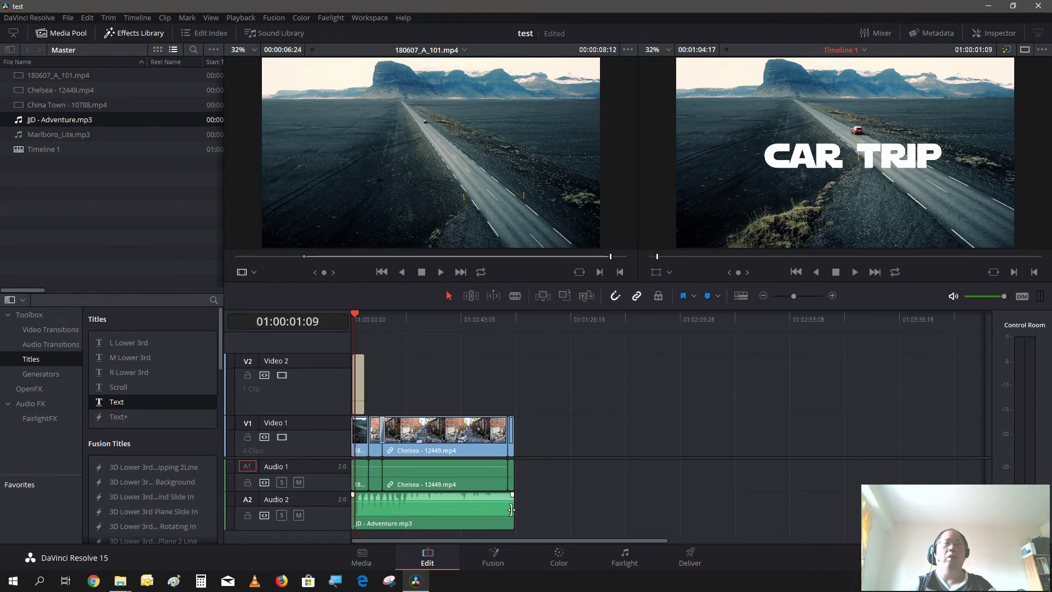
Step: Try out extending the end of JJD - Adventure.mp3 and trim it back to the last cut on Video 1
{"action": "left_click_drag", "start_coordinate": [510, 508], "coordinate": [521, 506]}
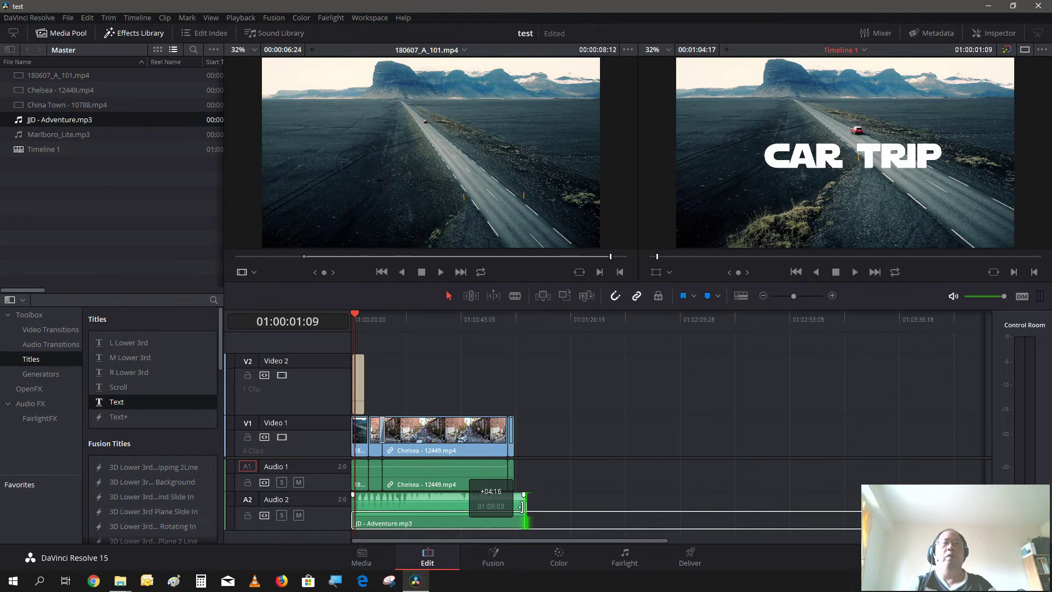
{"action": "left_click_drag", "start_coordinate": [521, 506], "coordinate": [508, 512]}
{"action": "left_click", "coordinate": [573, 477]}
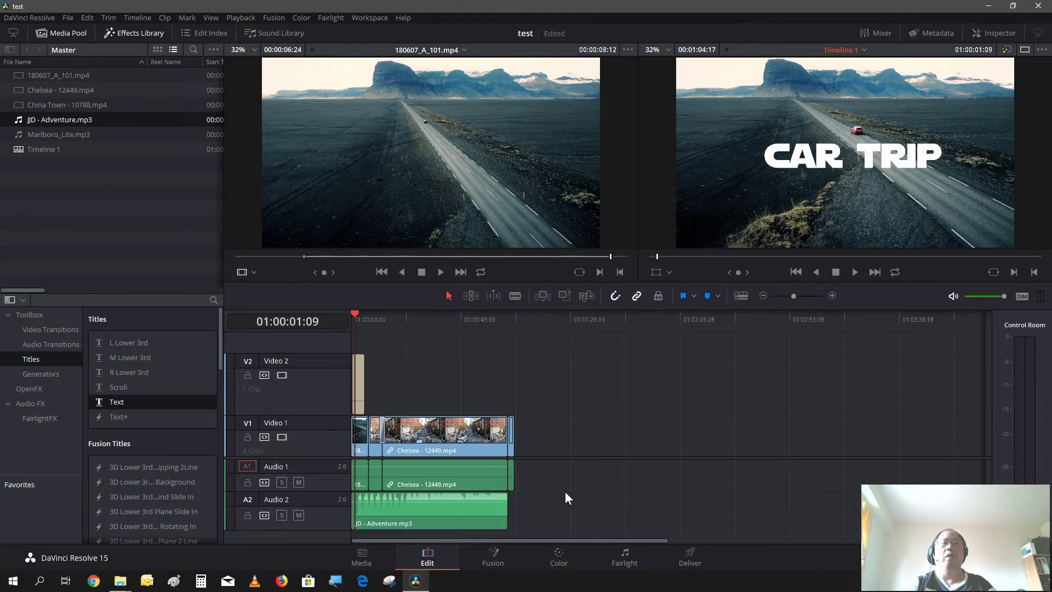
Step: Place Marlboro_Lite.mp3 directly after JJD - Adventure.mp3 on Audio 2 and join the two with a Cross Fade +3 dB transition
{"action": "left_click", "coordinate": [832, 296]}
{"action": "left_click", "coordinate": [832, 296]}
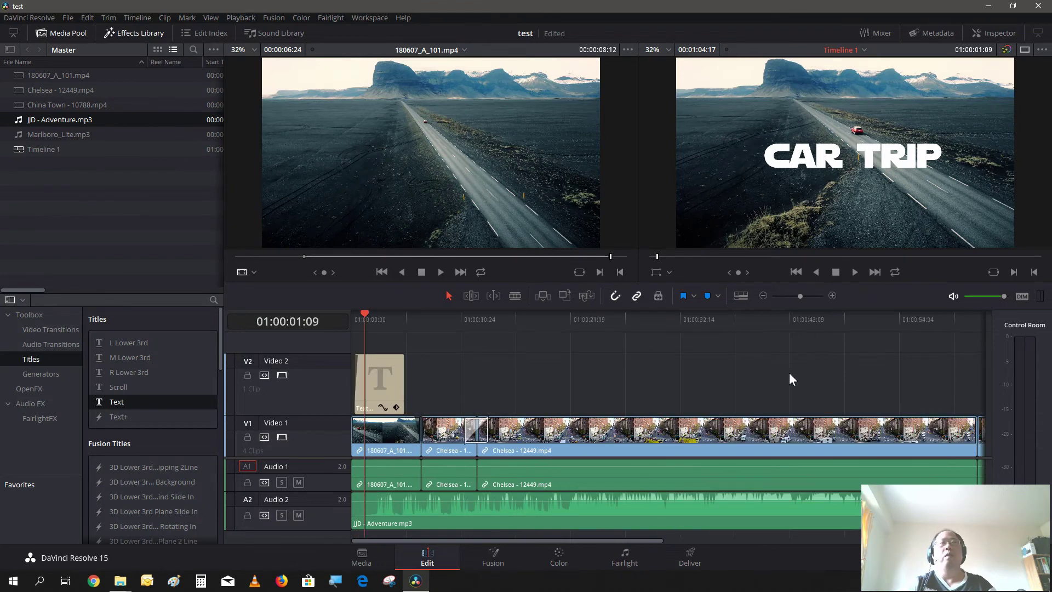
{"action": "left_click", "coordinate": [33, 346]}
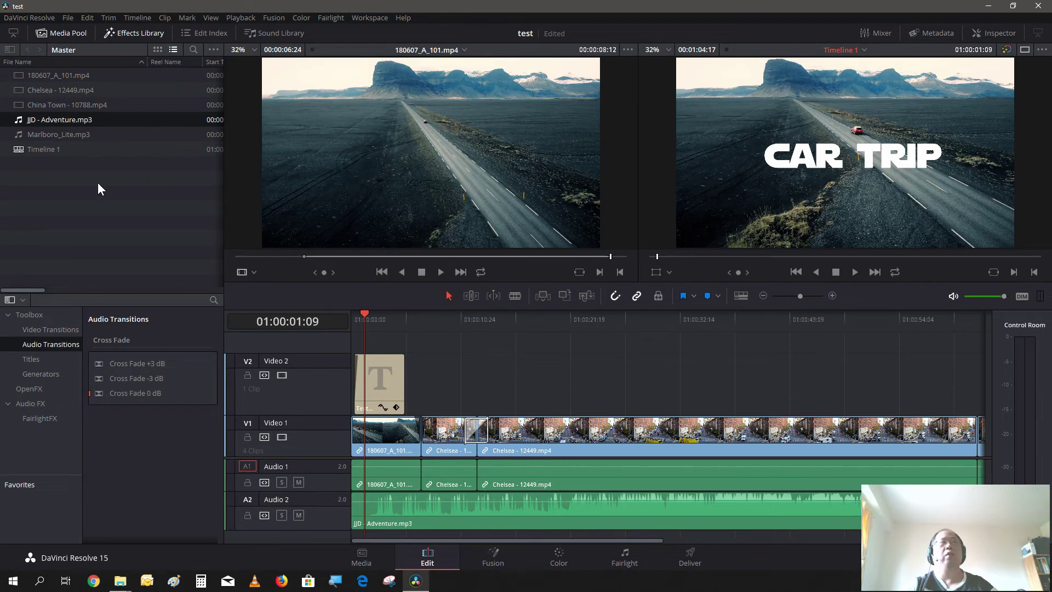
{"action": "left_click_drag", "start_coordinate": [66, 134], "coordinate": [1049, 512]}
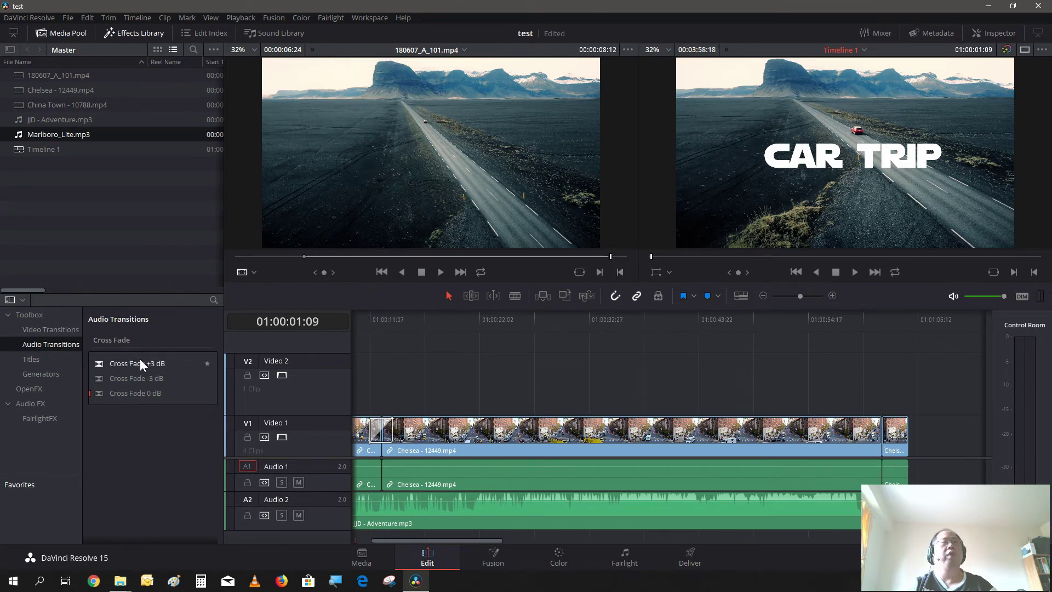
{"action": "left_click_drag", "start_coordinate": [146, 363], "coordinate": [898, 540]}
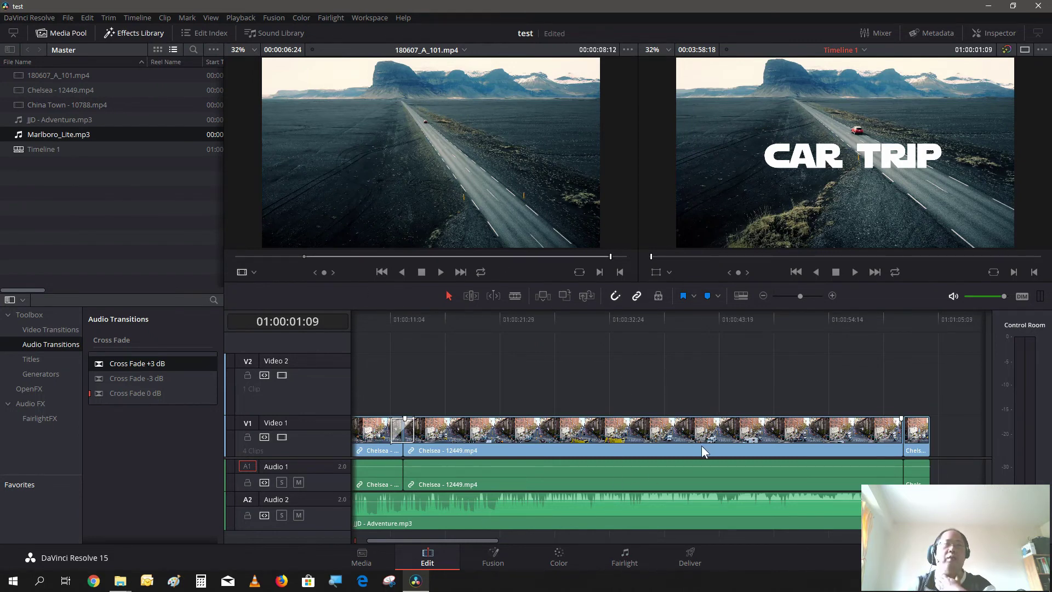
Step: On the Deliver page, look over the second and third clips and set an In/Out Range for rendering that ends with the music
{"action": "left_click", "coordinate": [689, 567]}
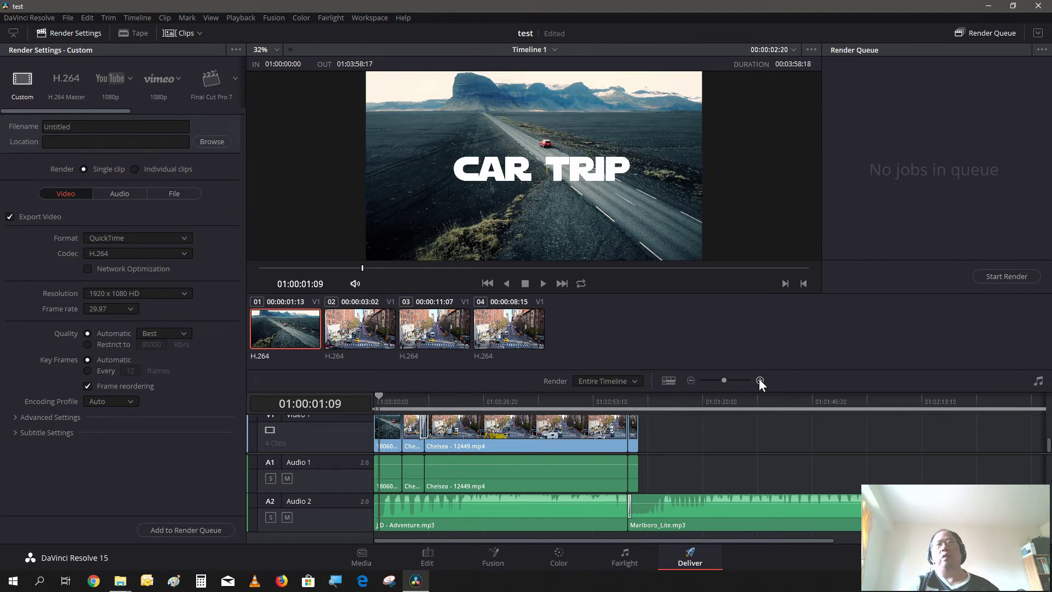
{"action": "left_click", "coordinate": [690, 380]}
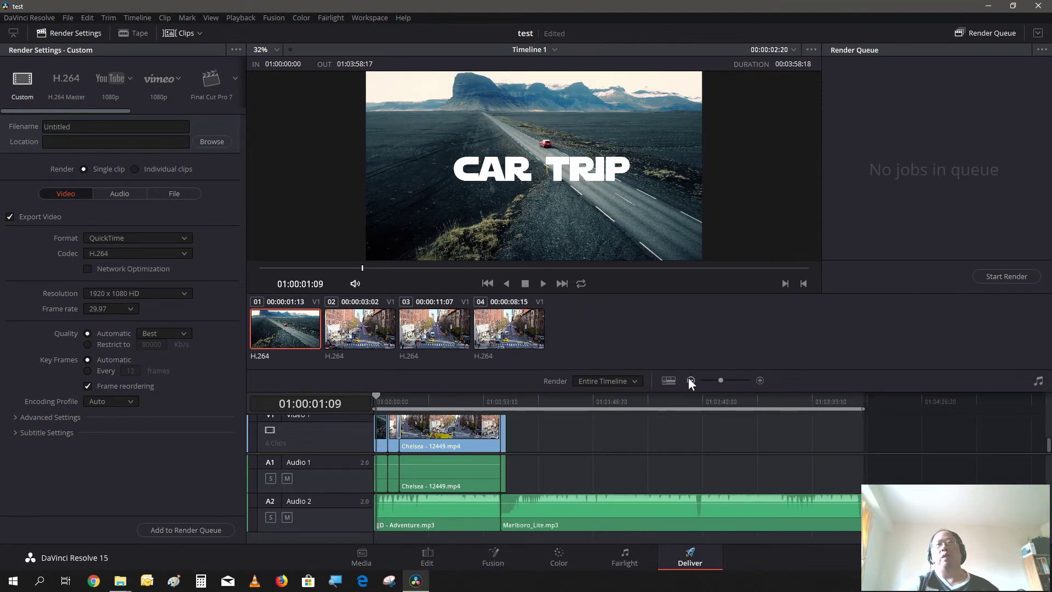
{"action": "left_click", "coordinate": [690, 379]}
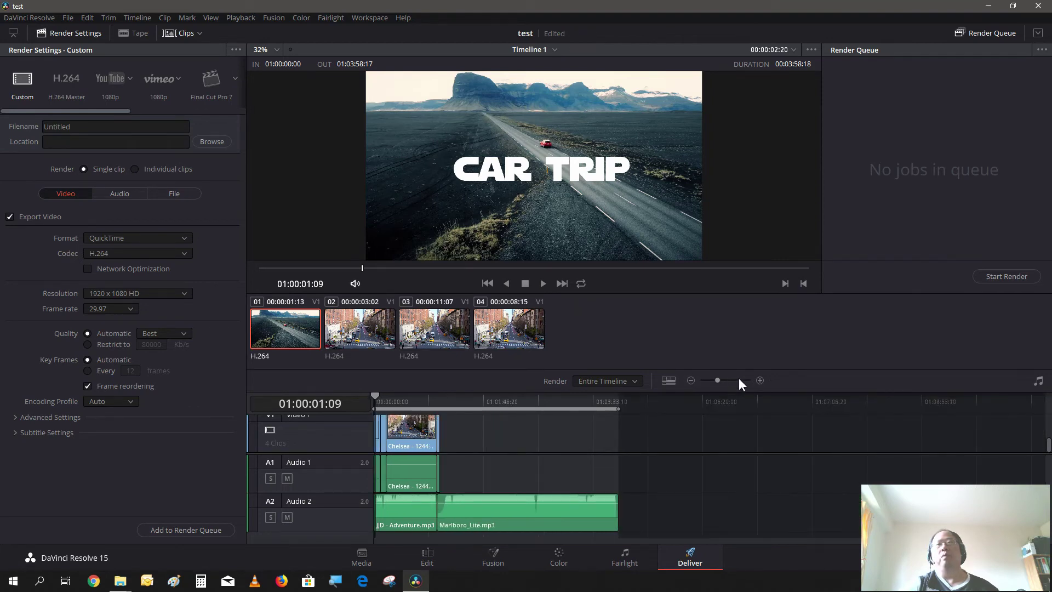
{"action": "left_click", "coordinate": [759, 380]}
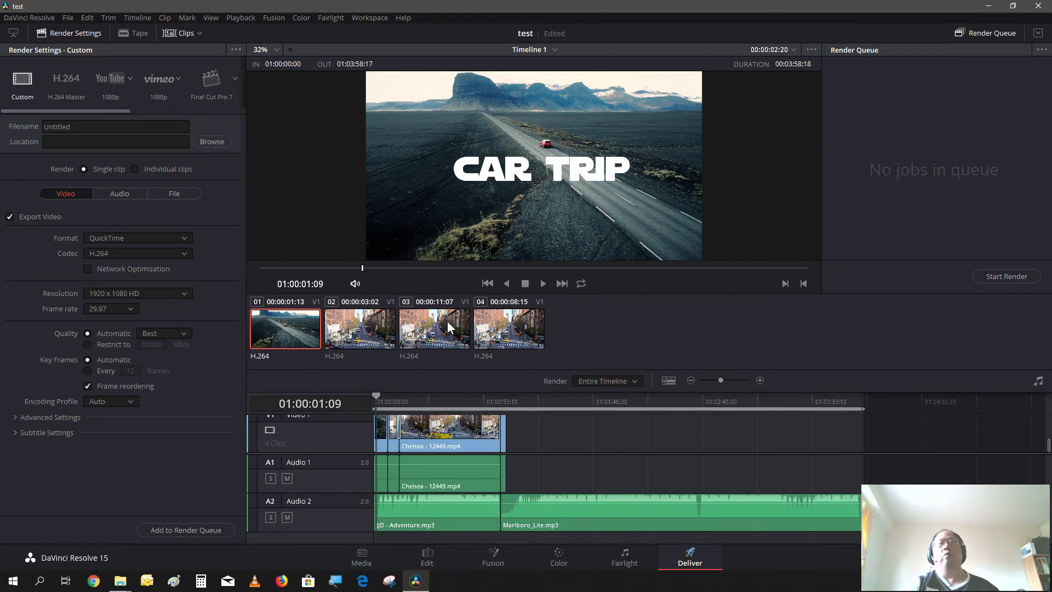
{"action": "left_click", "coordinate": [367, 332]}
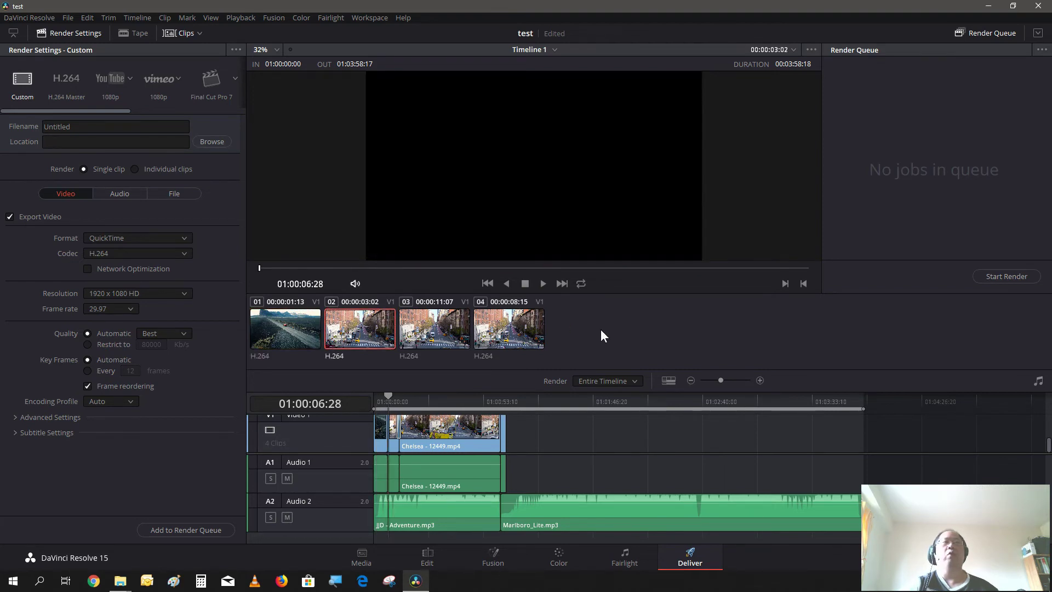
{"action": "left_click", "coordinate": [433, 328]}
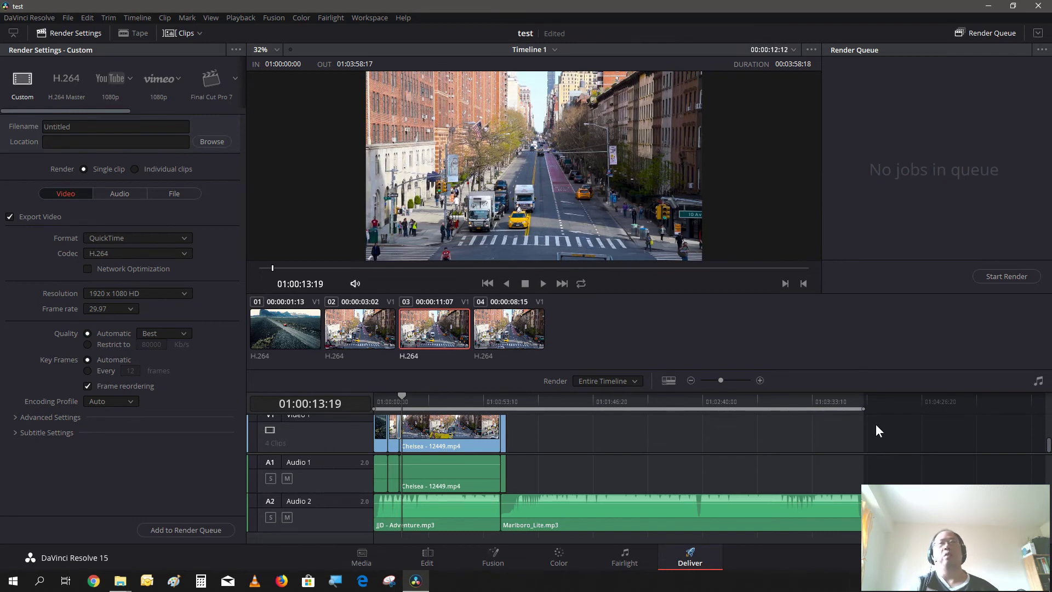
{"action": "left_click_drag", "start_coordinate": [860, 408], "coordinate": [889, 429]}
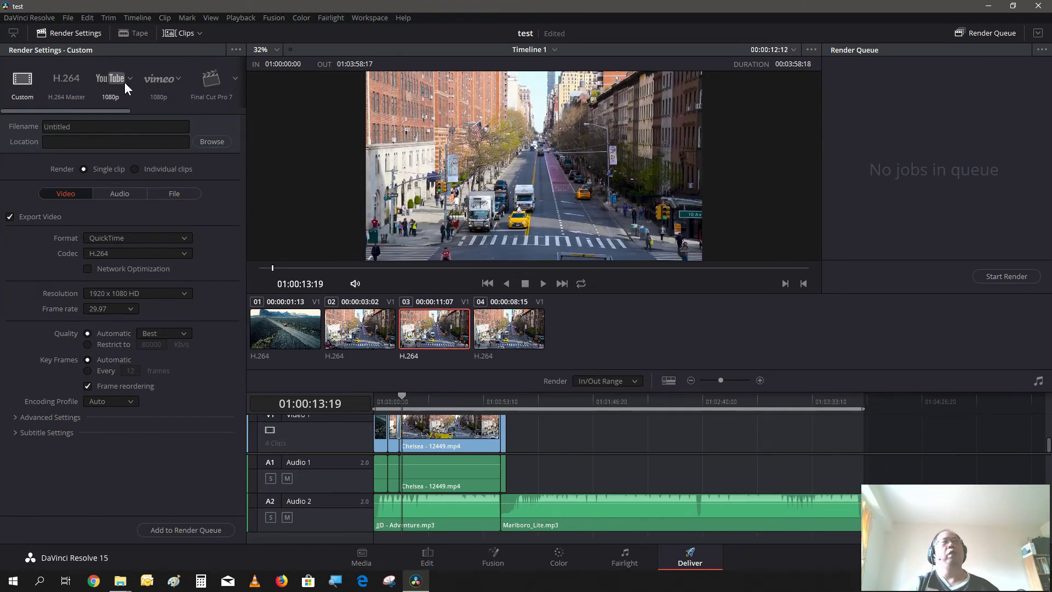
Step: Choose the YouTube 1080p render preset and look through the other available presets
{"action": "left_click", "coordinate": [113, 95]}
{"action": "left_click_drag", "start_coordinate": [103, 113], "coordinate": [137, 123]}
{"action": "left_click", "coordinate": [64, 78]}
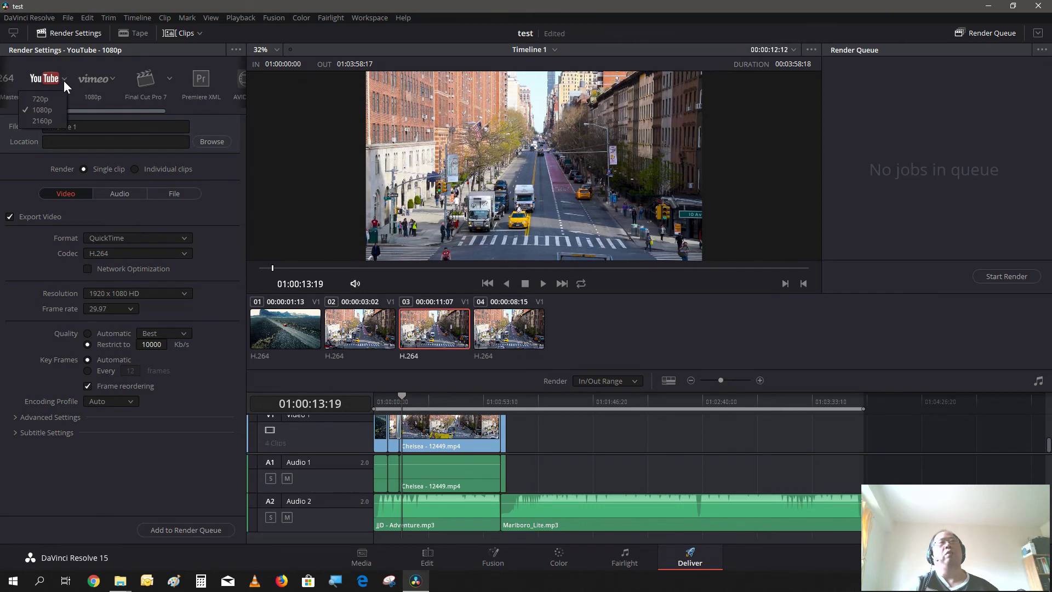
{"action": "left_click", "coordinate": [45, 80]}
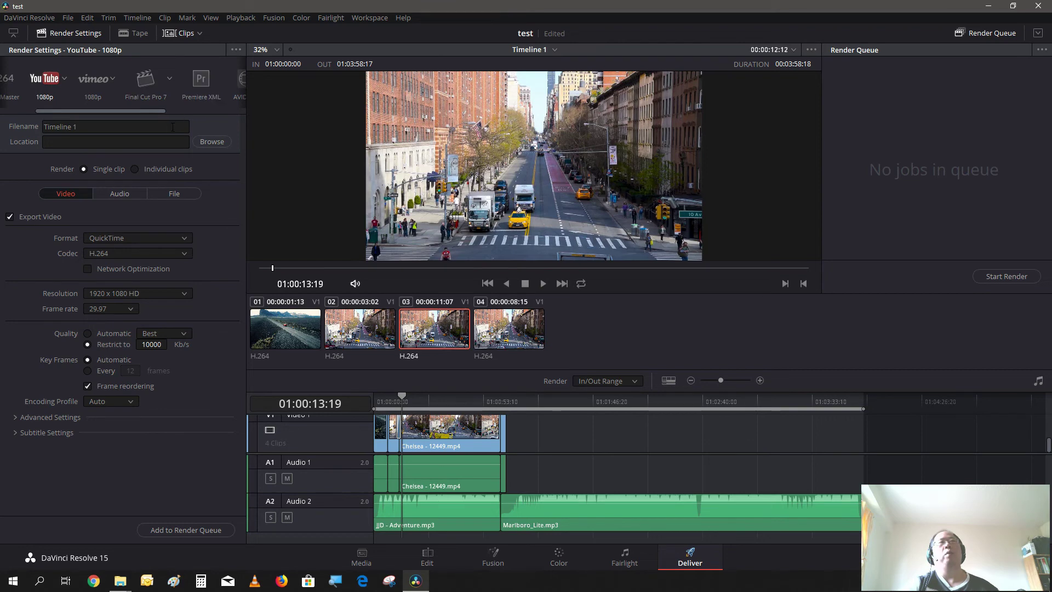
{"action": "left_click_drag", "start_coordinate": [150, 111], "coordinate": [225, 136]}
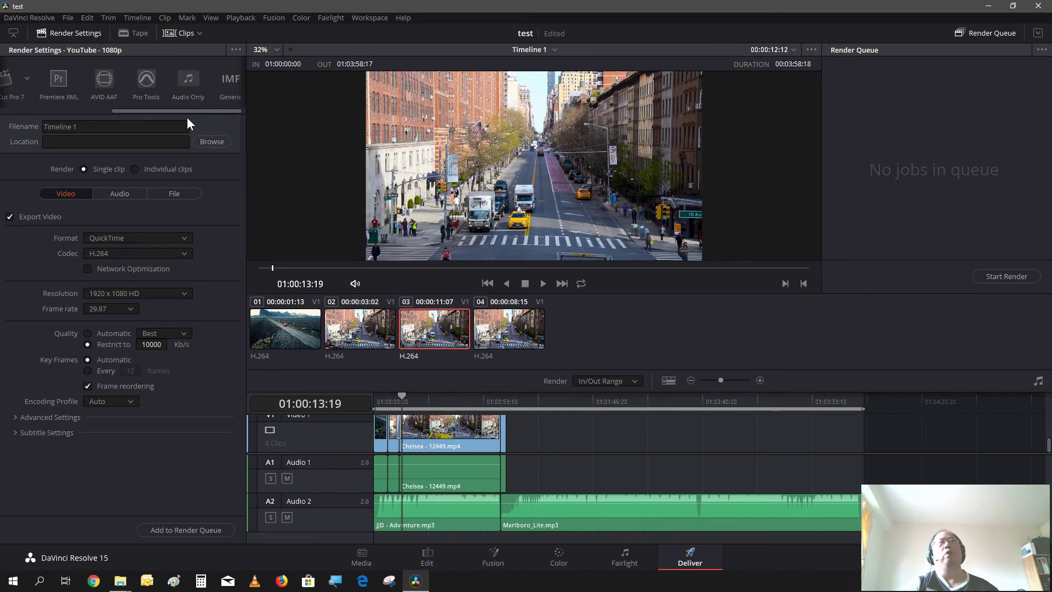
{"action": "left_click_drag", "start_coordinate": [188, 108], "coordinate": [38, 138]}
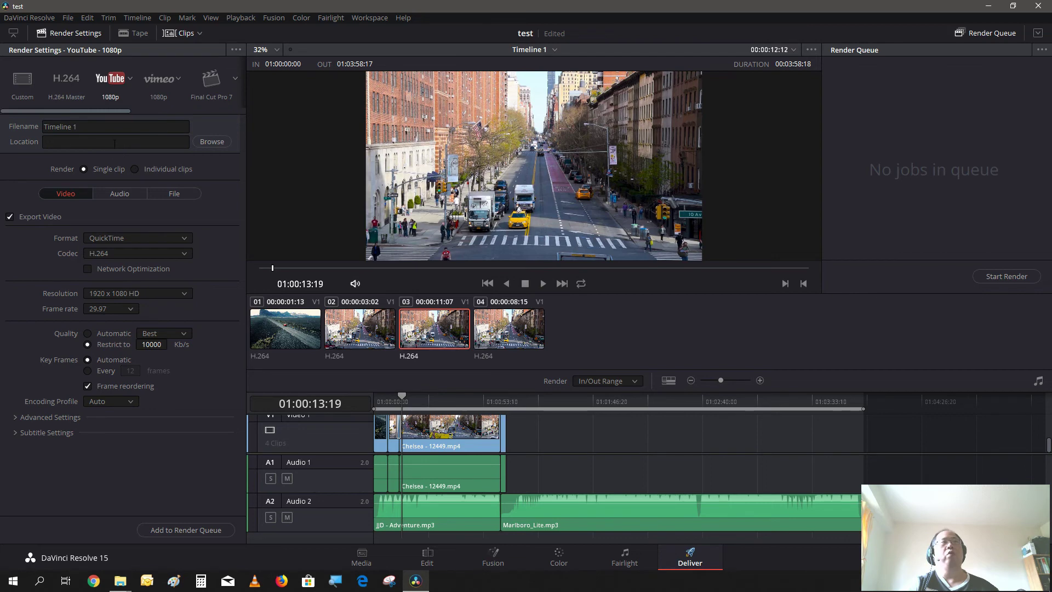
Step: Name the output file test and set its render location to the install folder on the Desktop
{"action": "left_click", "coordinate": [120, 122]}
{"action": "left_click_drag", "start_coordinate": [120, 123], "coordinate": [13, 129]}
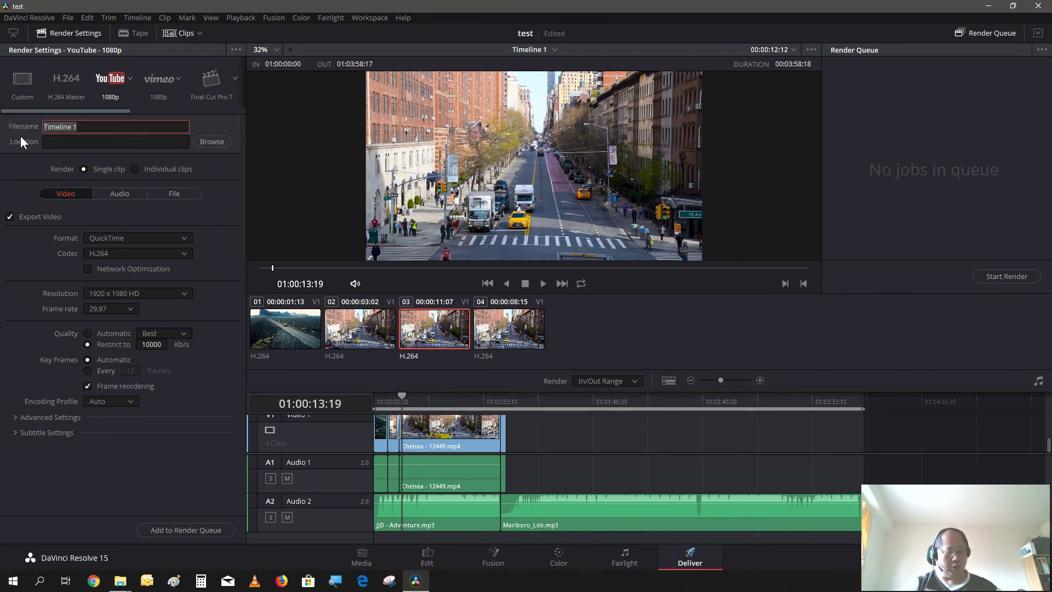
{"action": "type", "text": "test"}
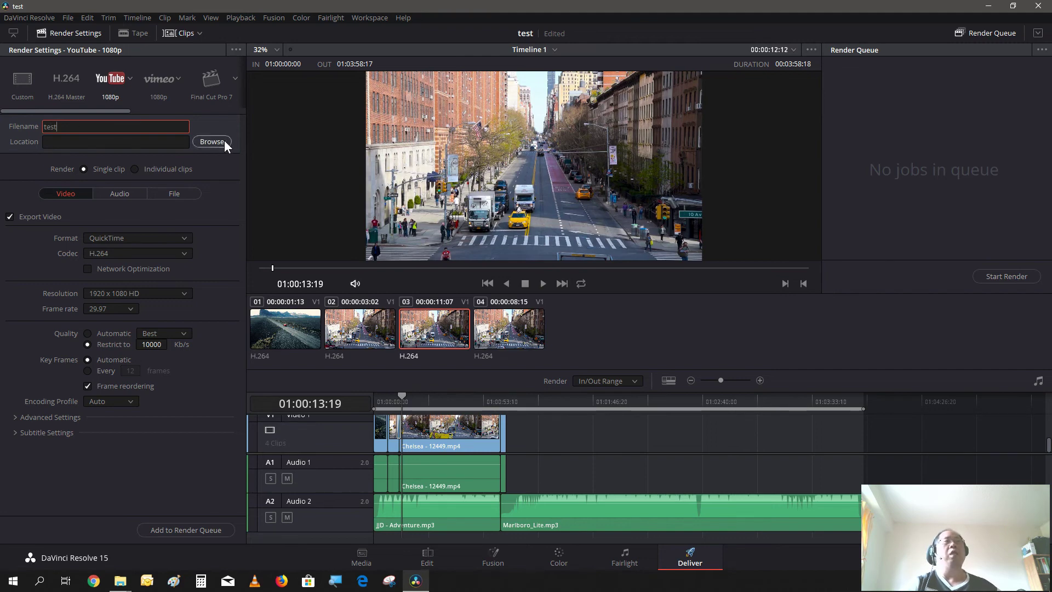
{"action": "left_click", "coordinate": [212, 142]}
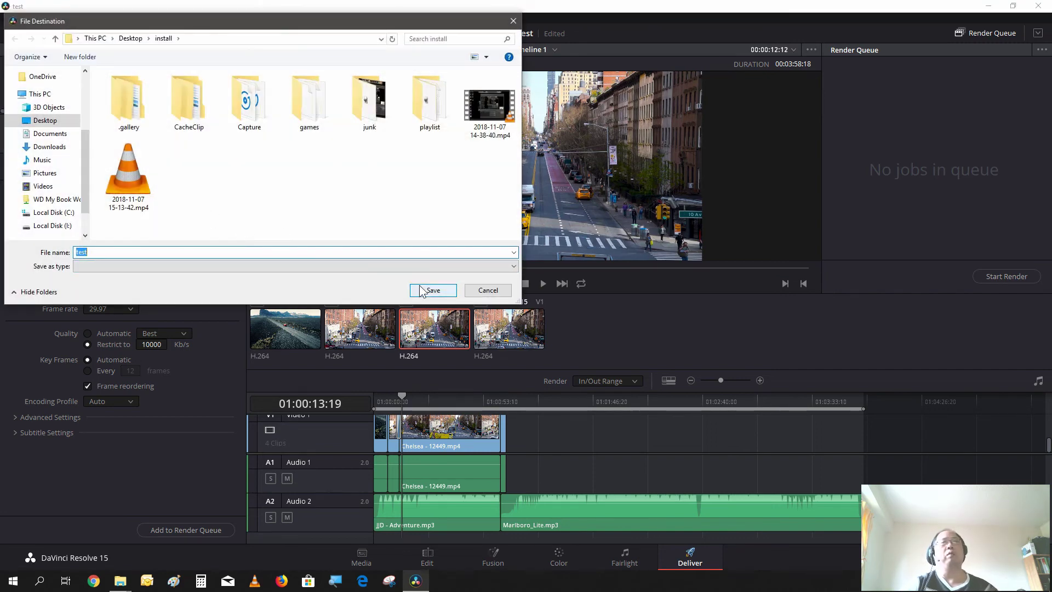
{"action": "left_click", "coordinate": [432, 290]}
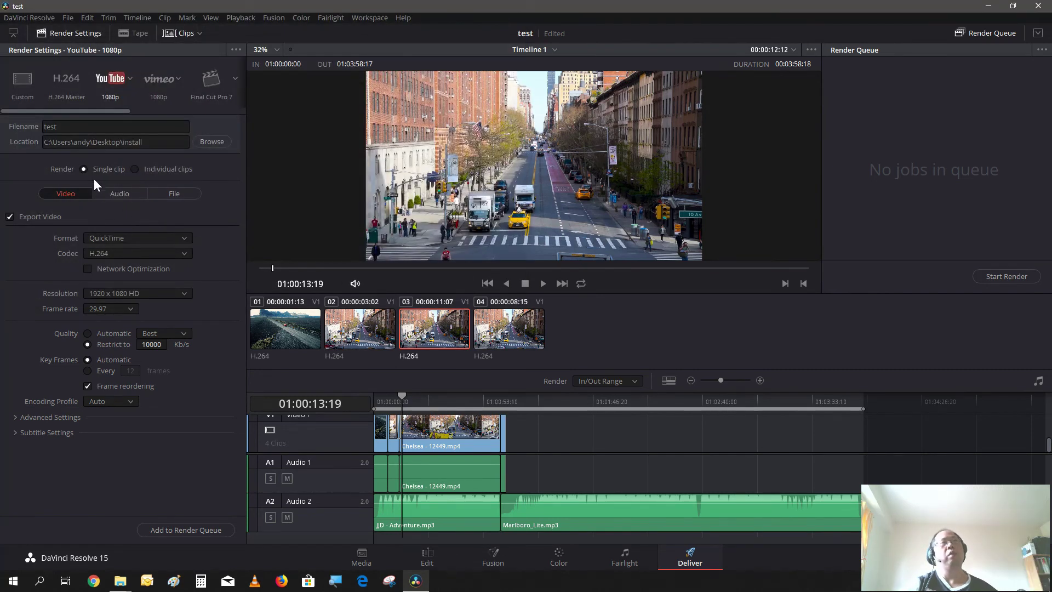
Step: Set the video render format to MP4
{"action": "left_click", "coordinate": [136, 238]}
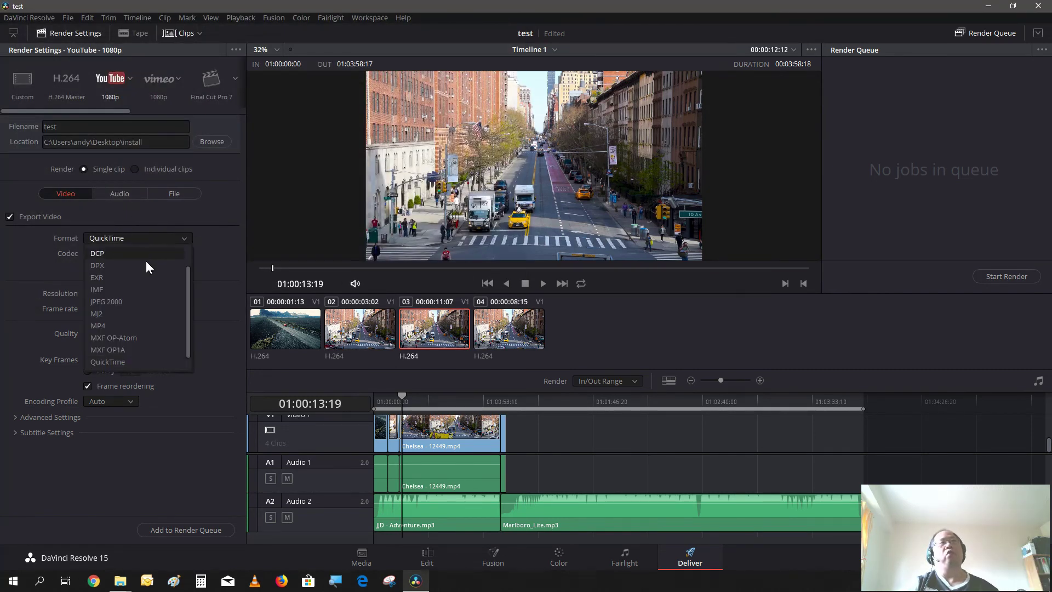
{"action": "scroll", "coordinate": [143, 282], "scroll_direction": "up", "scroll_amount": 2}
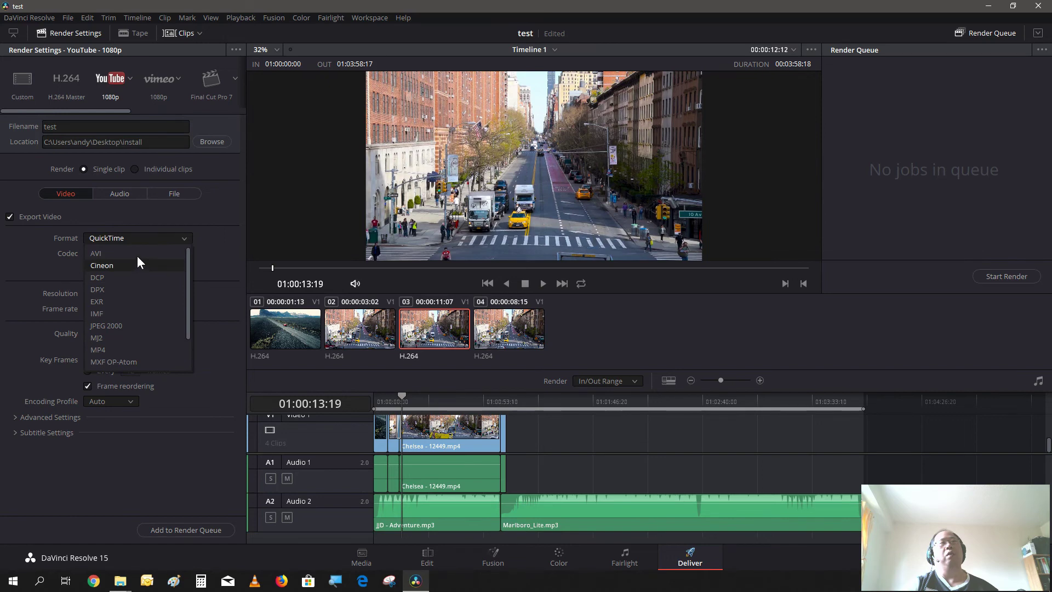
{"action": "scroll", "coordinate": [137, 337], "scroll_direction": "down", "scroll_amount": 3}
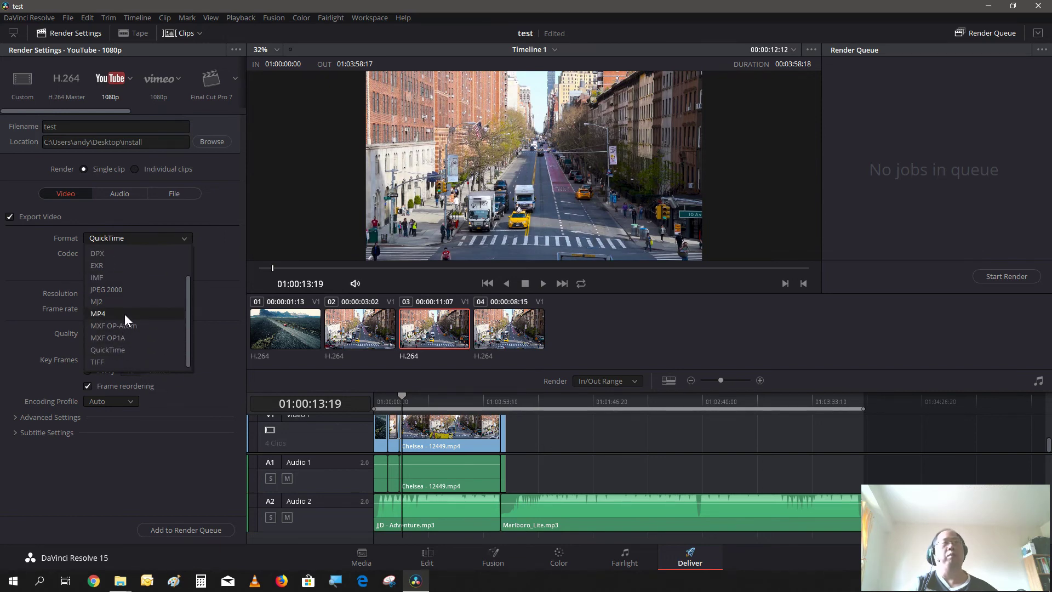
{"action": "left_click", "coordinate": [123, 317]}
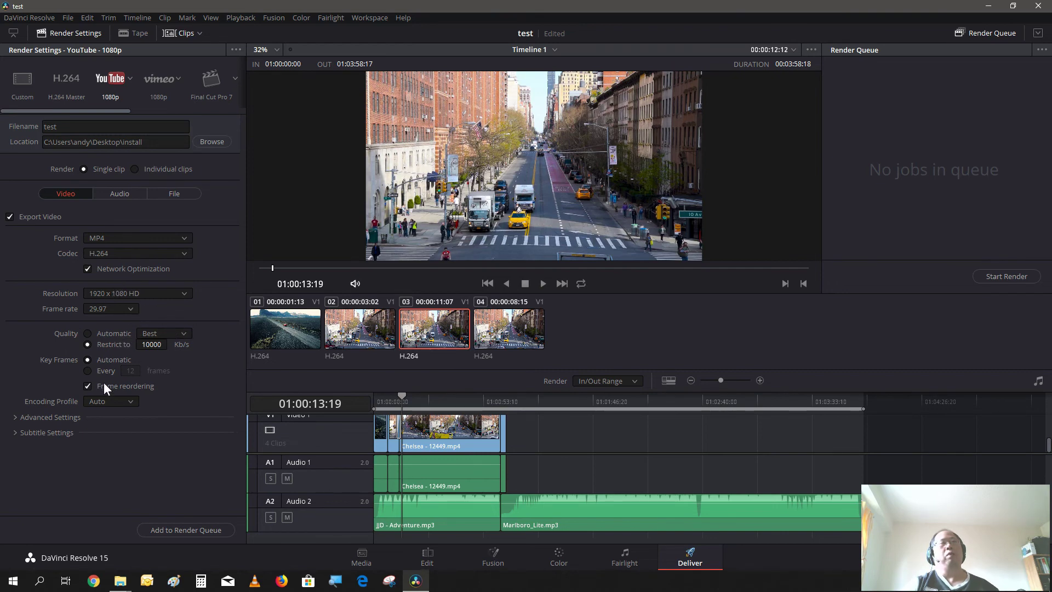
Step: Set the render quality to Automatic with the High level and add the job to the render queue
{"action": "left_click", "coordinate": [116, 334]}
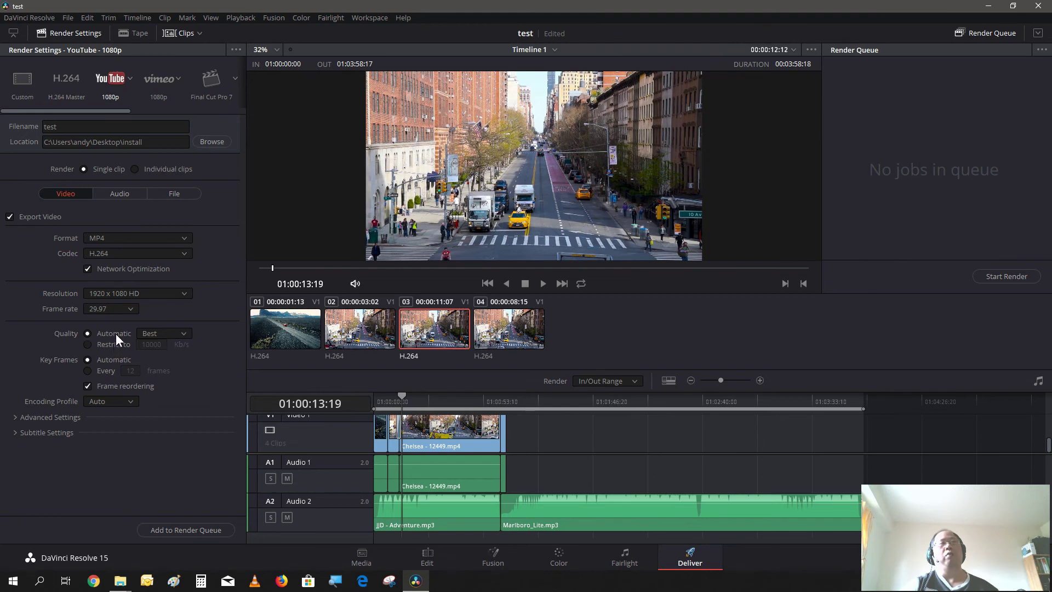
{"action": "left_click", "coordinate": [186, 336]}
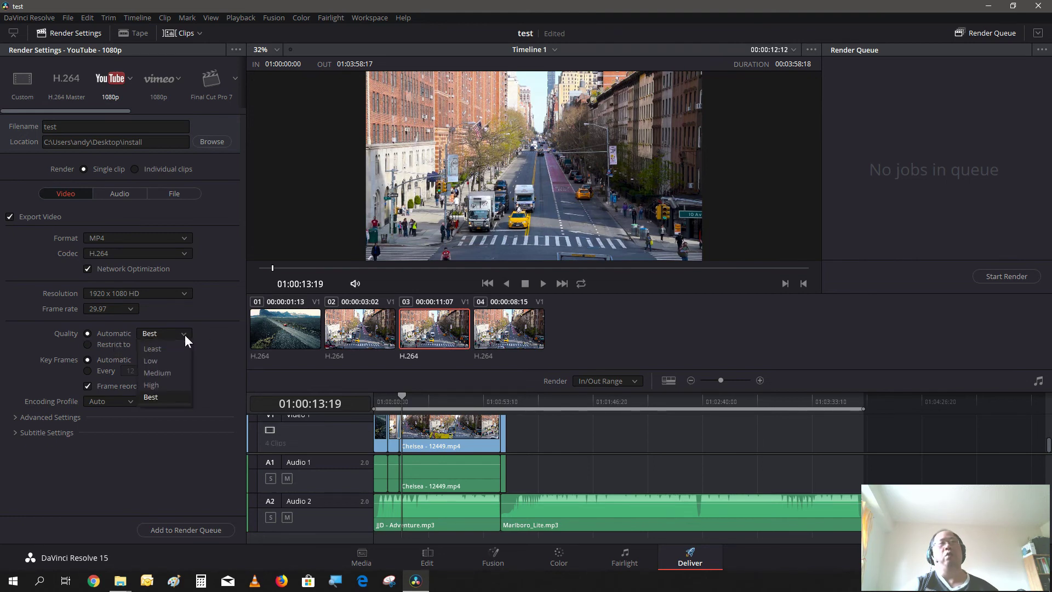
{"action": "left_click", "coordinate": [169, 380]}
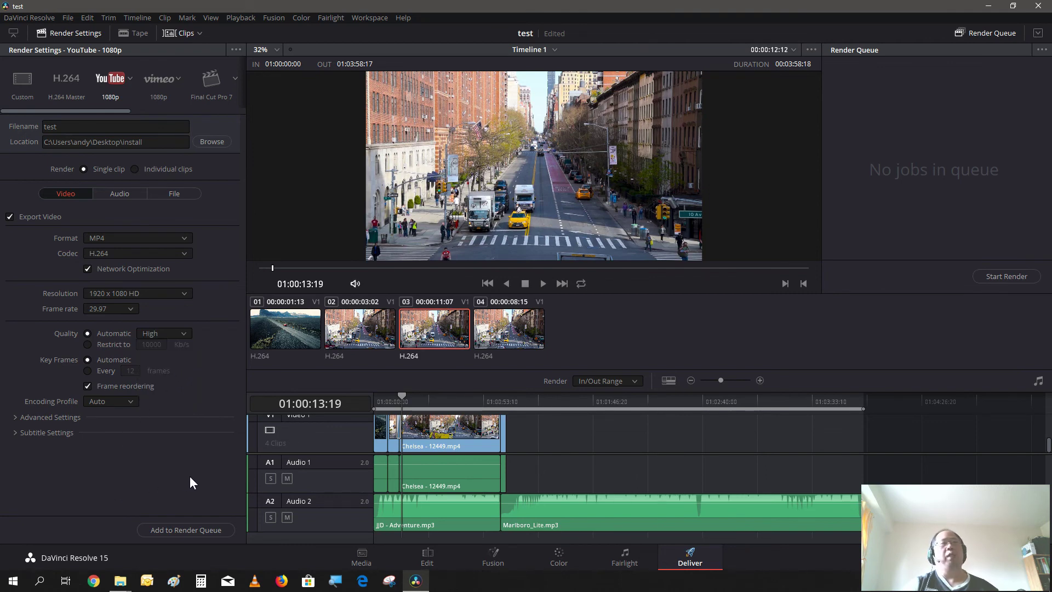
{"action": "left_click", "coordinate": [175, 530]}
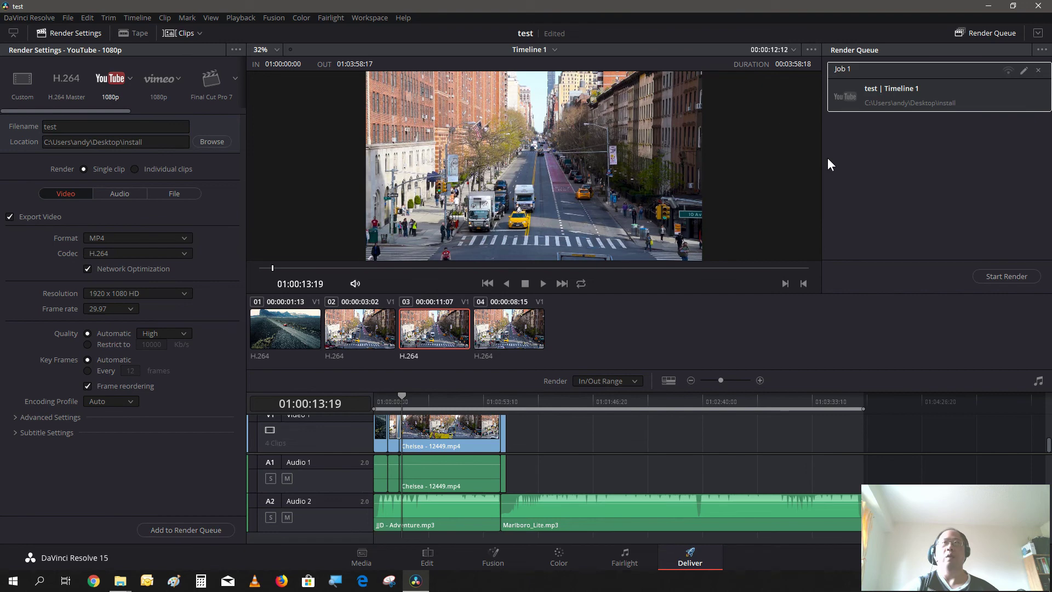